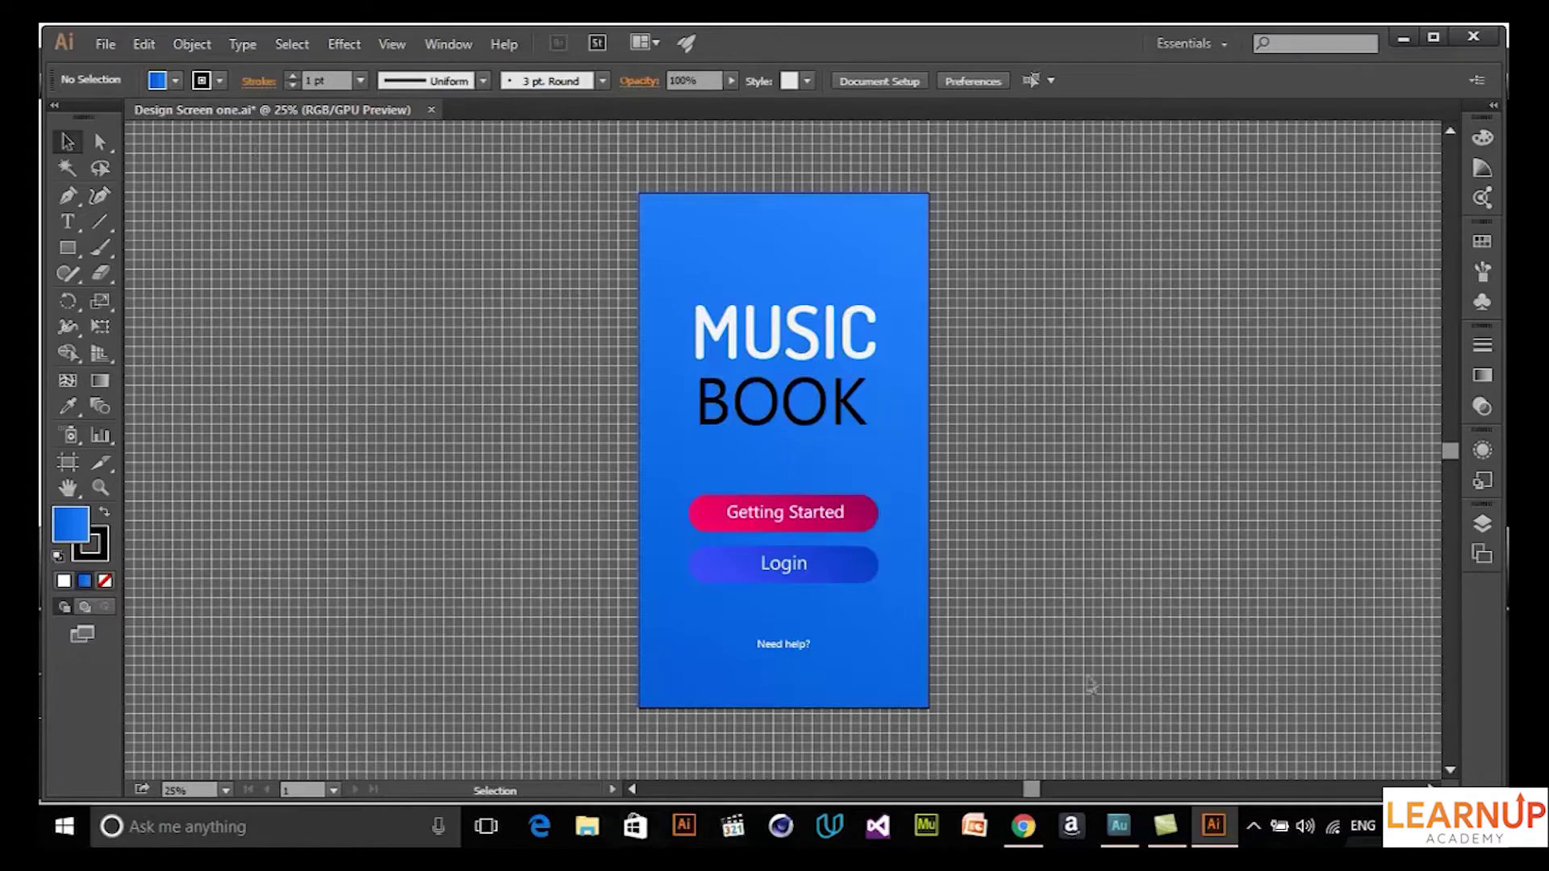
scroll(1017, 724, down, 2)
key(ctrl+a)
scroll(896, 363, up, 1)
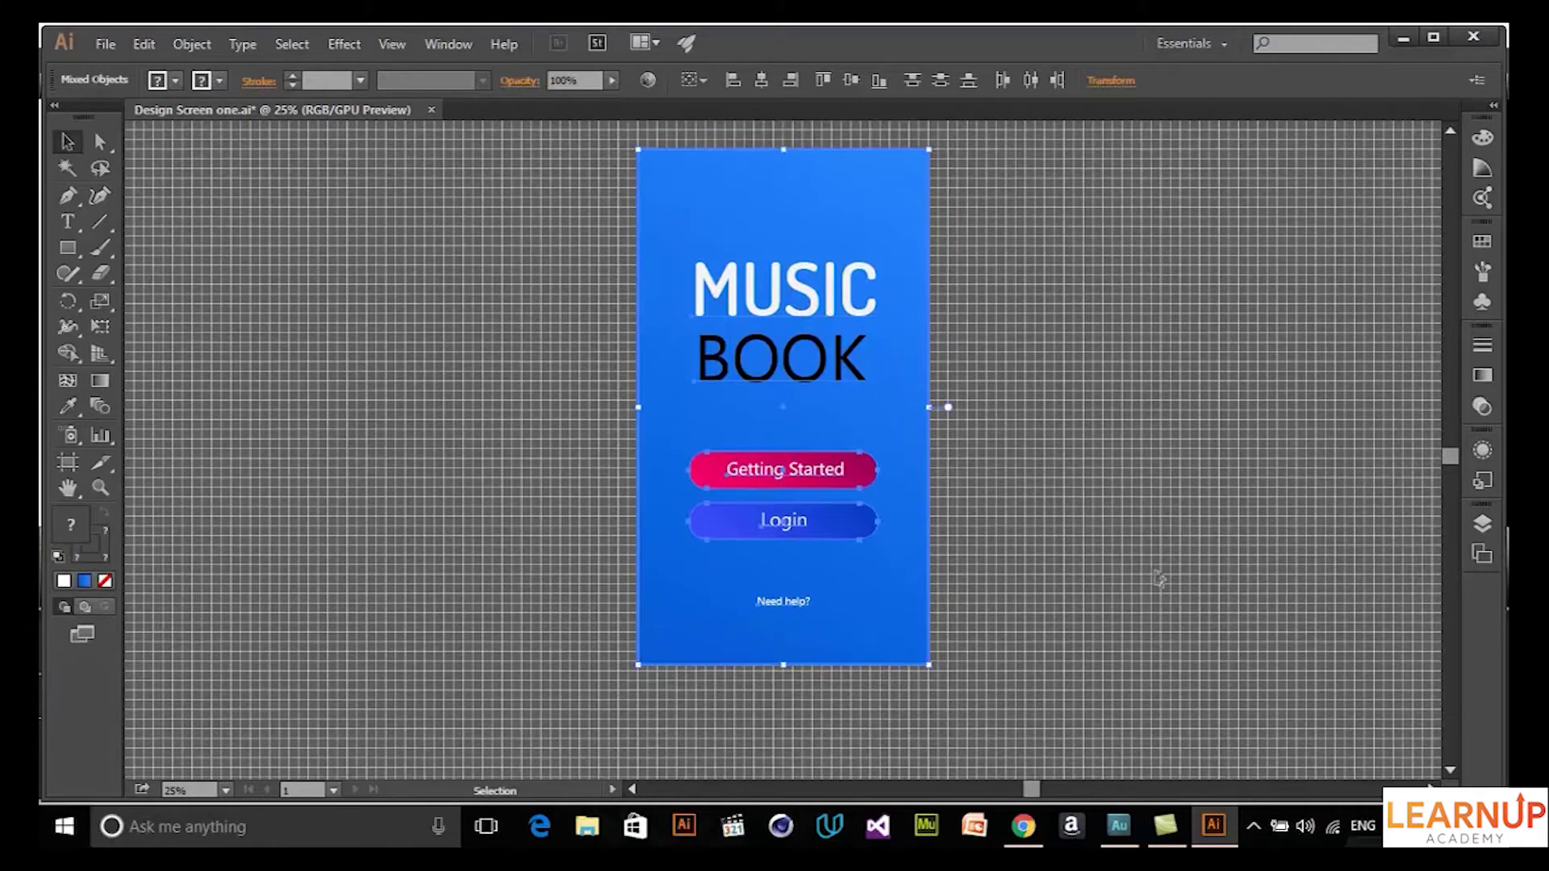
click(1159, 578)
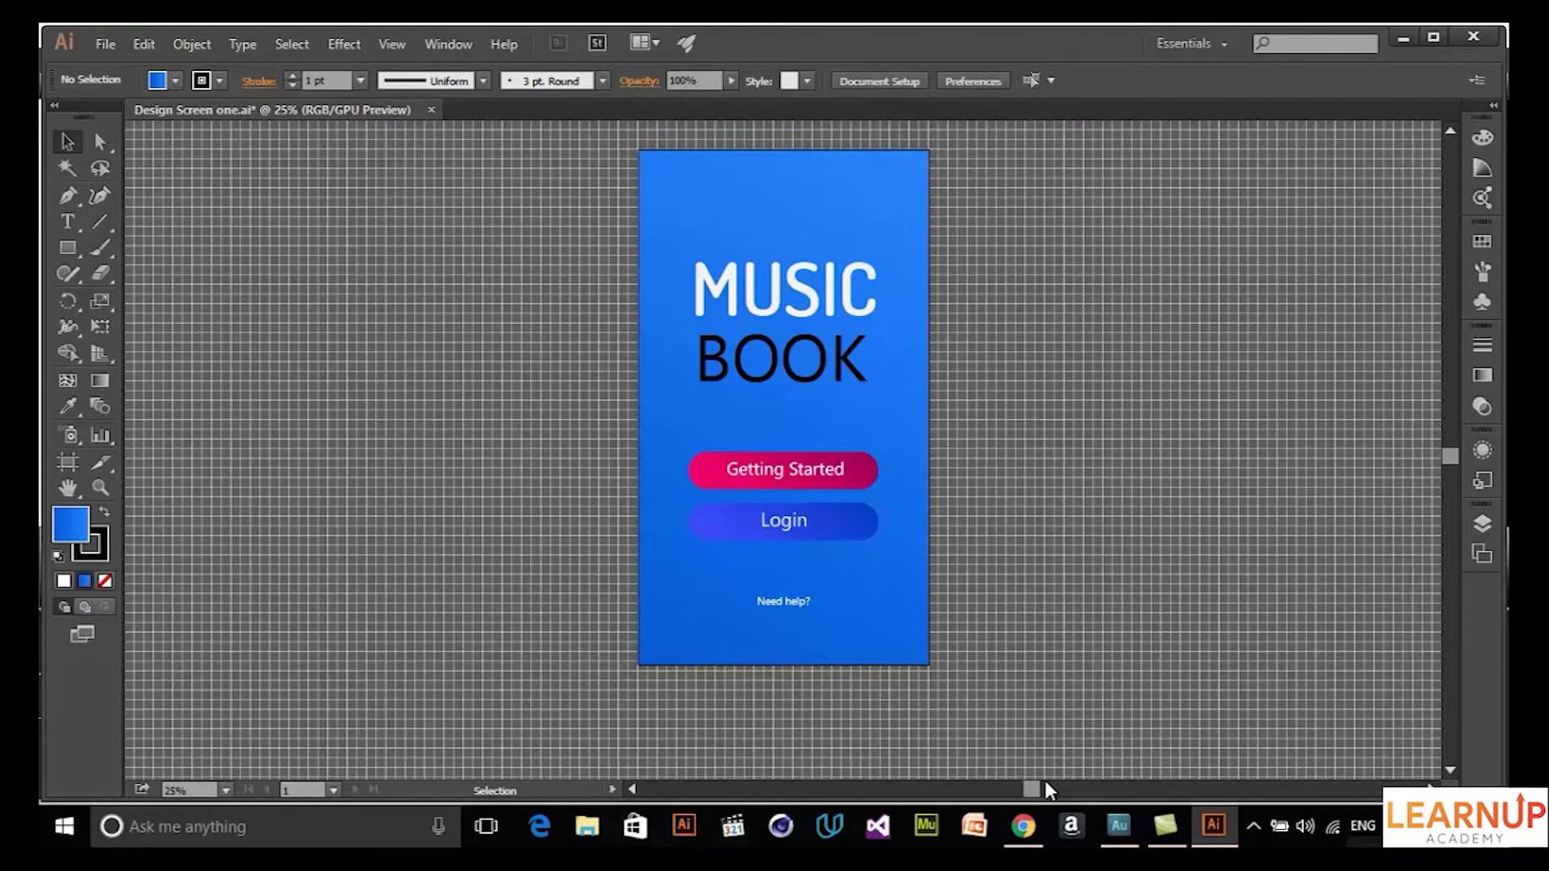
drag(1033, 789, 1058, 793)
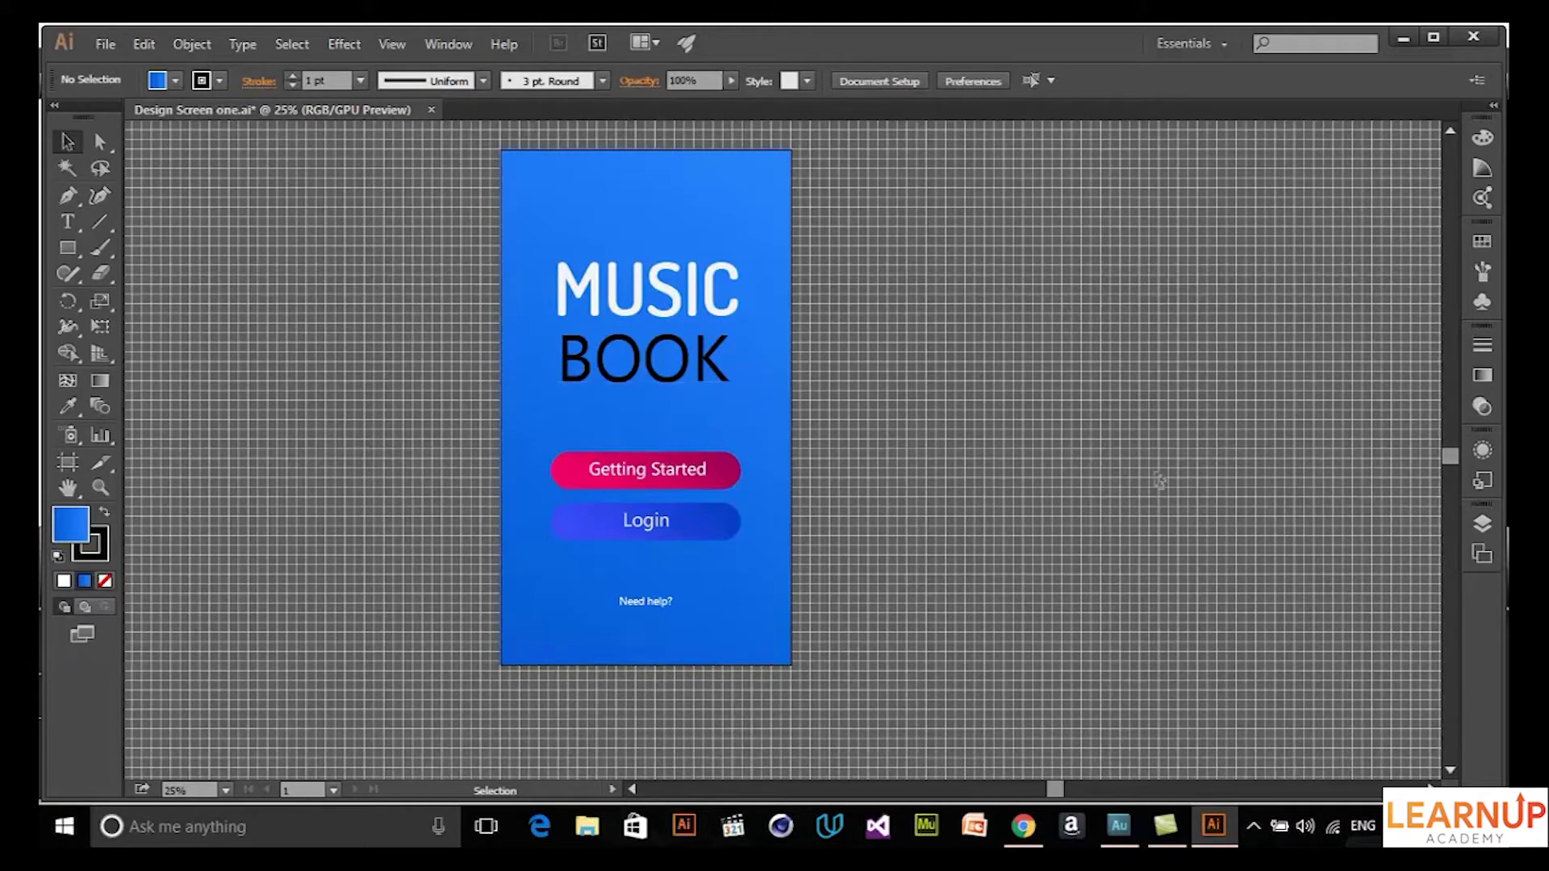
scroll(1186, 256, up, 1)
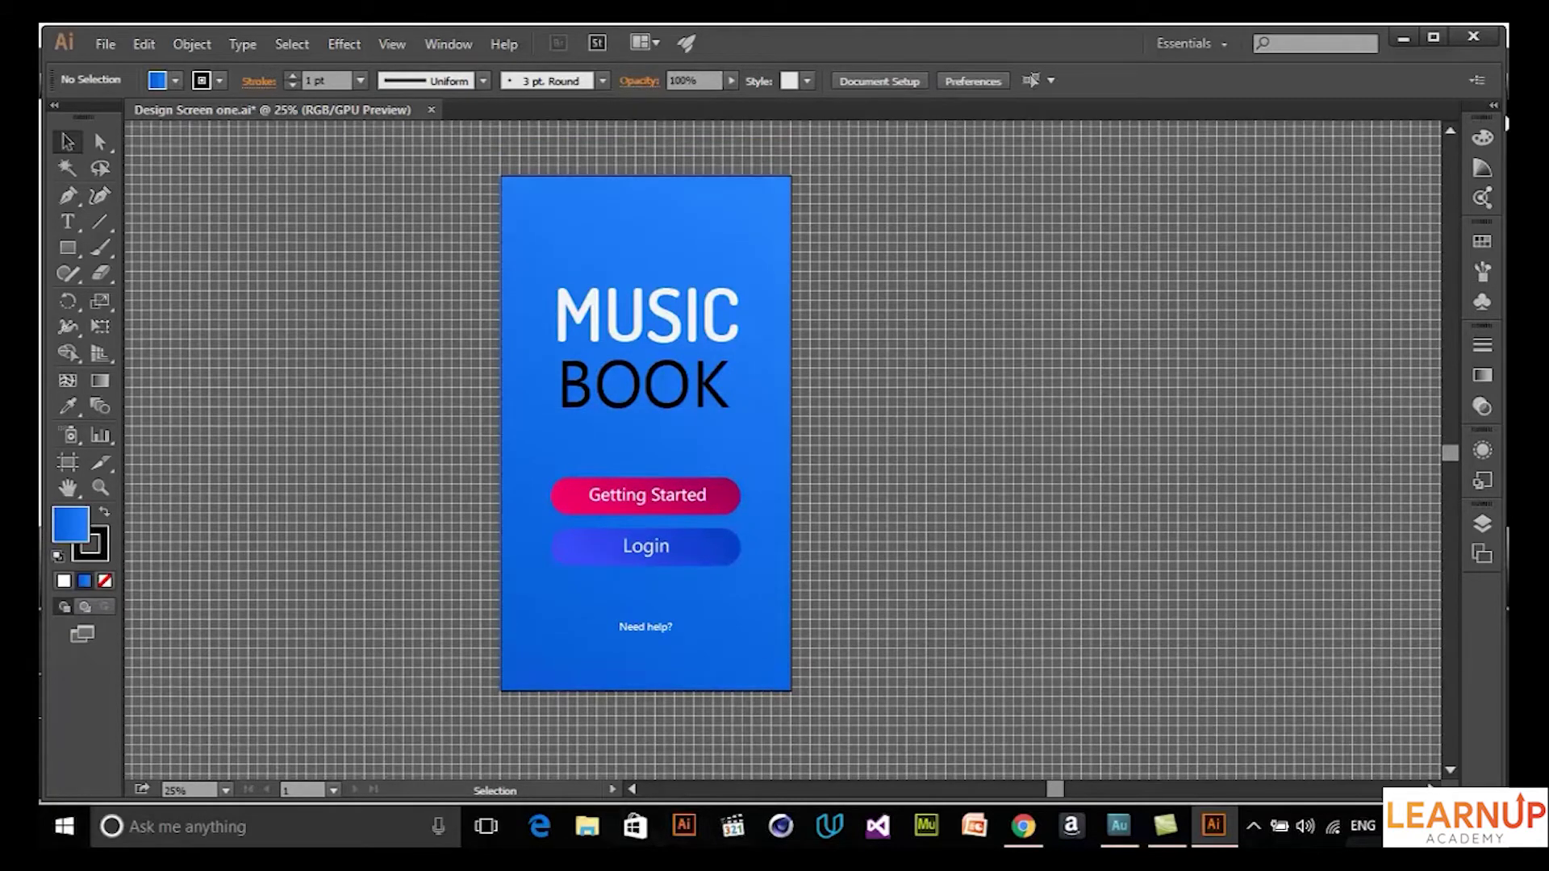
Step: Expand Layer 1 and examine the text and button objects it contains
click(1482, 523)
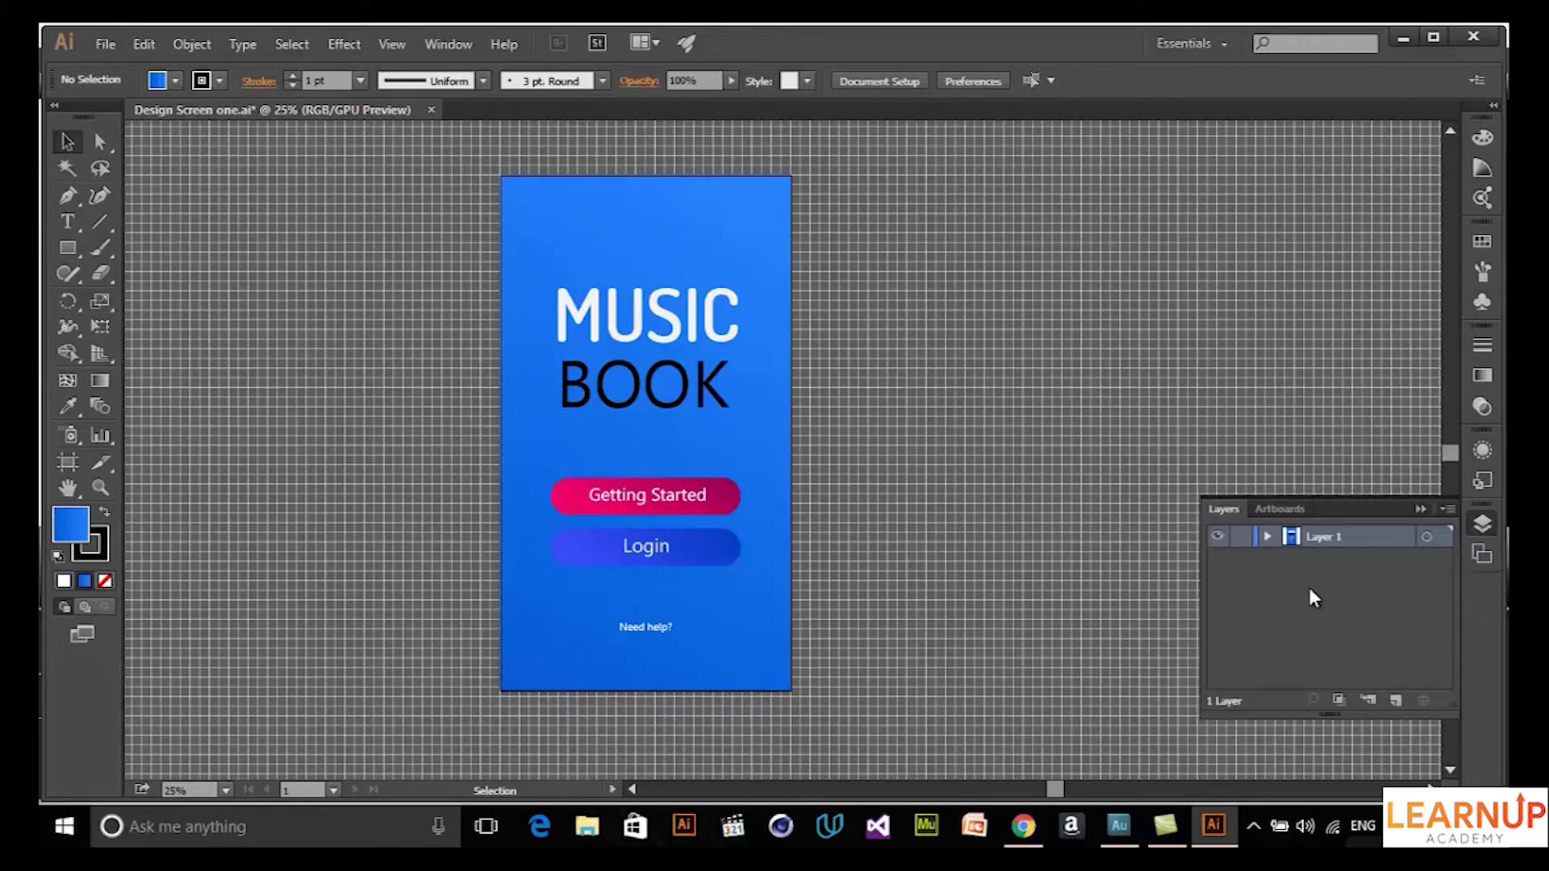
click(1269, 536)
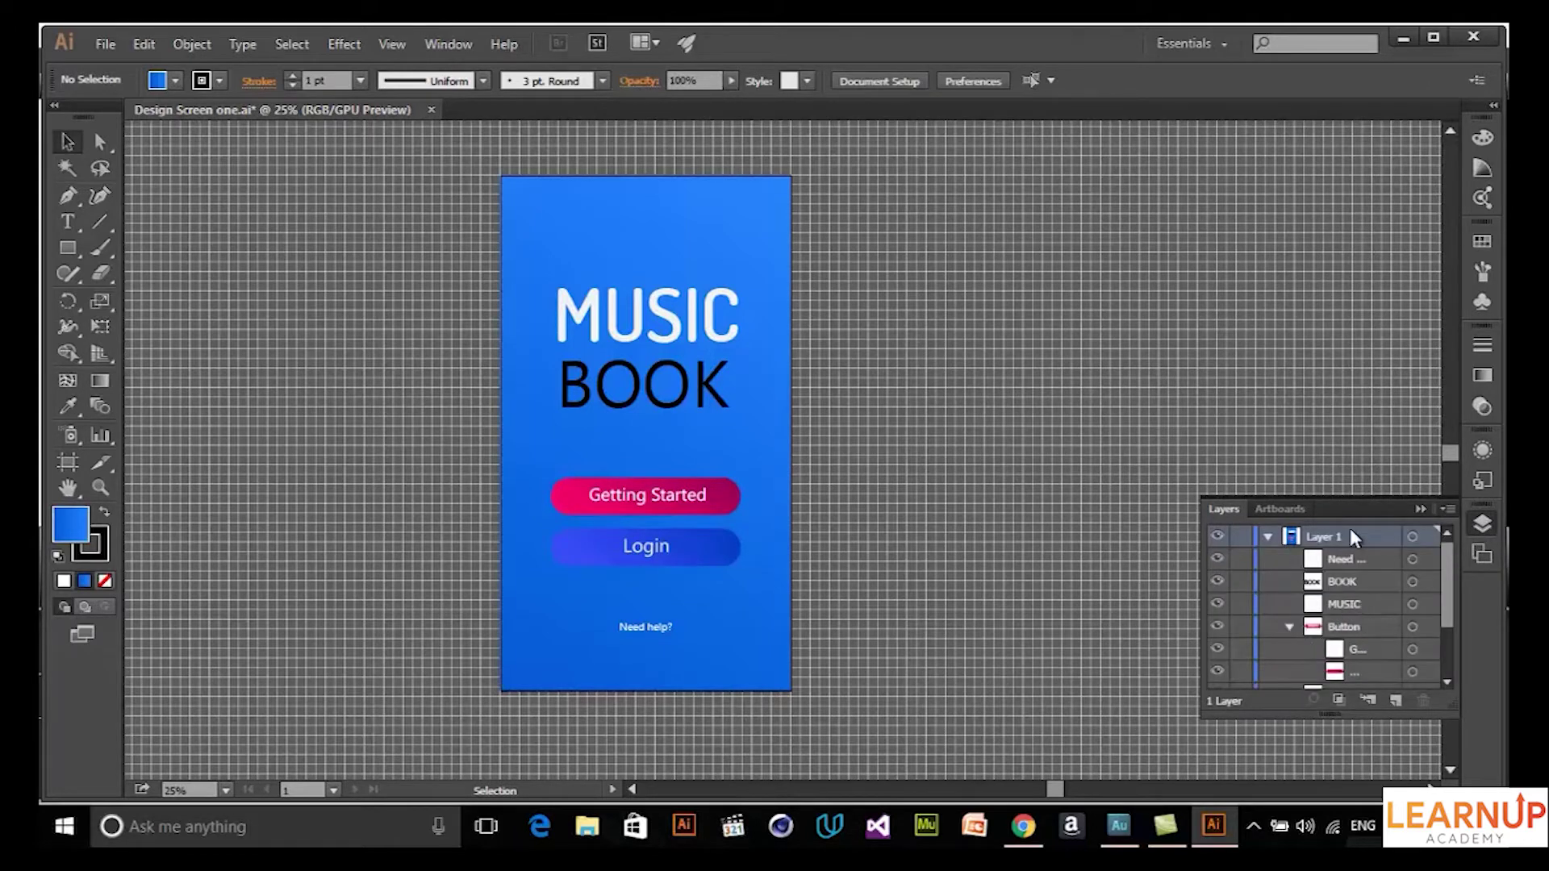
mouse_move(1450, 559)
mouse_down()
mouse_move(1445, 594)
mouse_move(1445, 555)
mouse_up()
drag(1447, 579, 1437, 650)
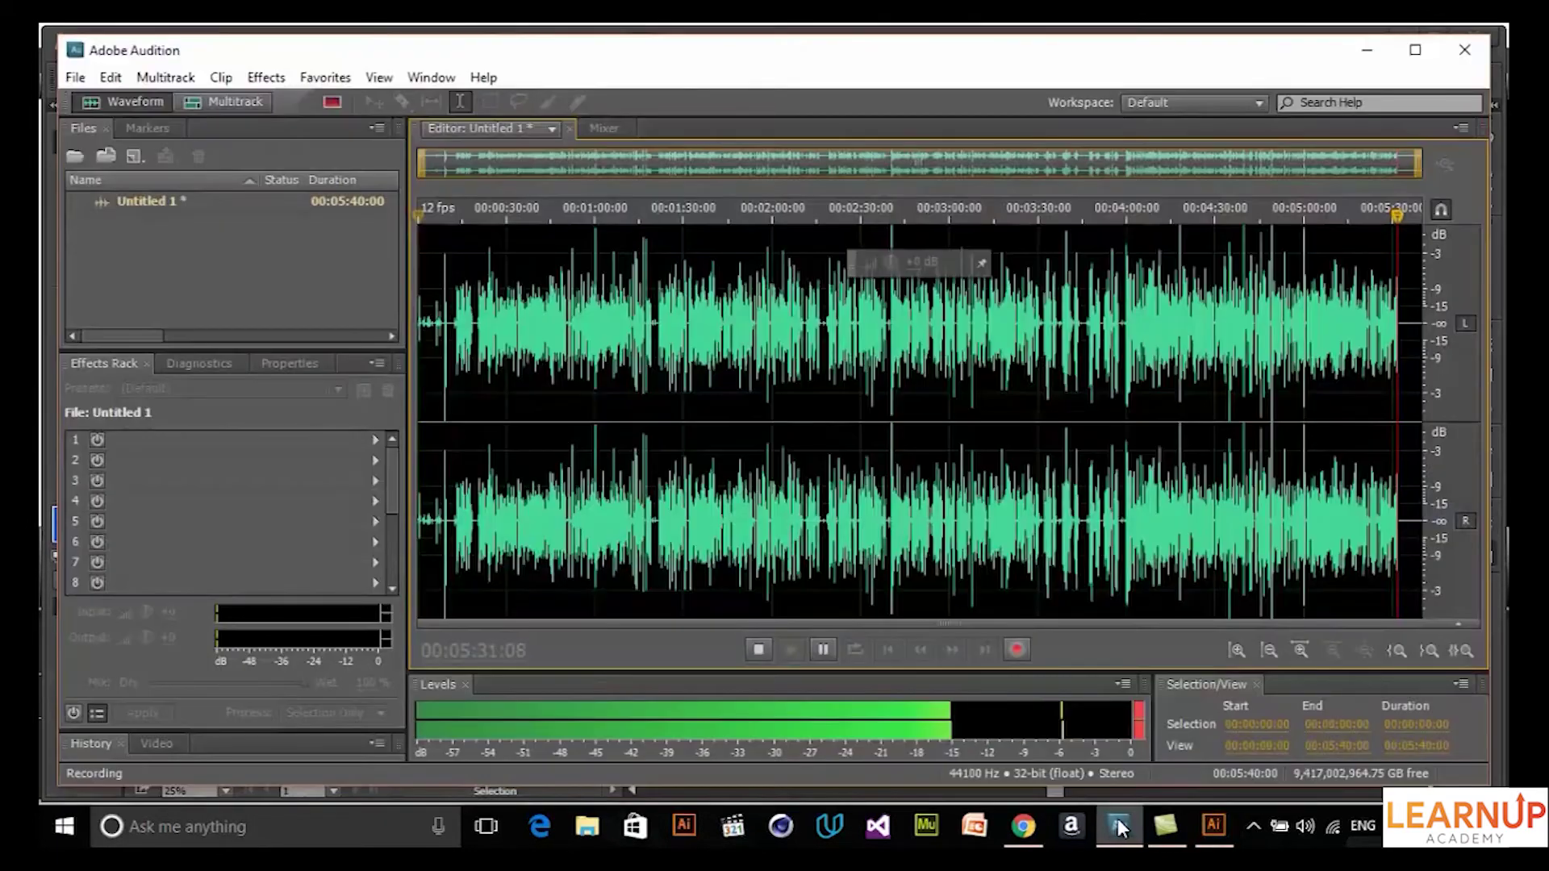
click(1119, 820)
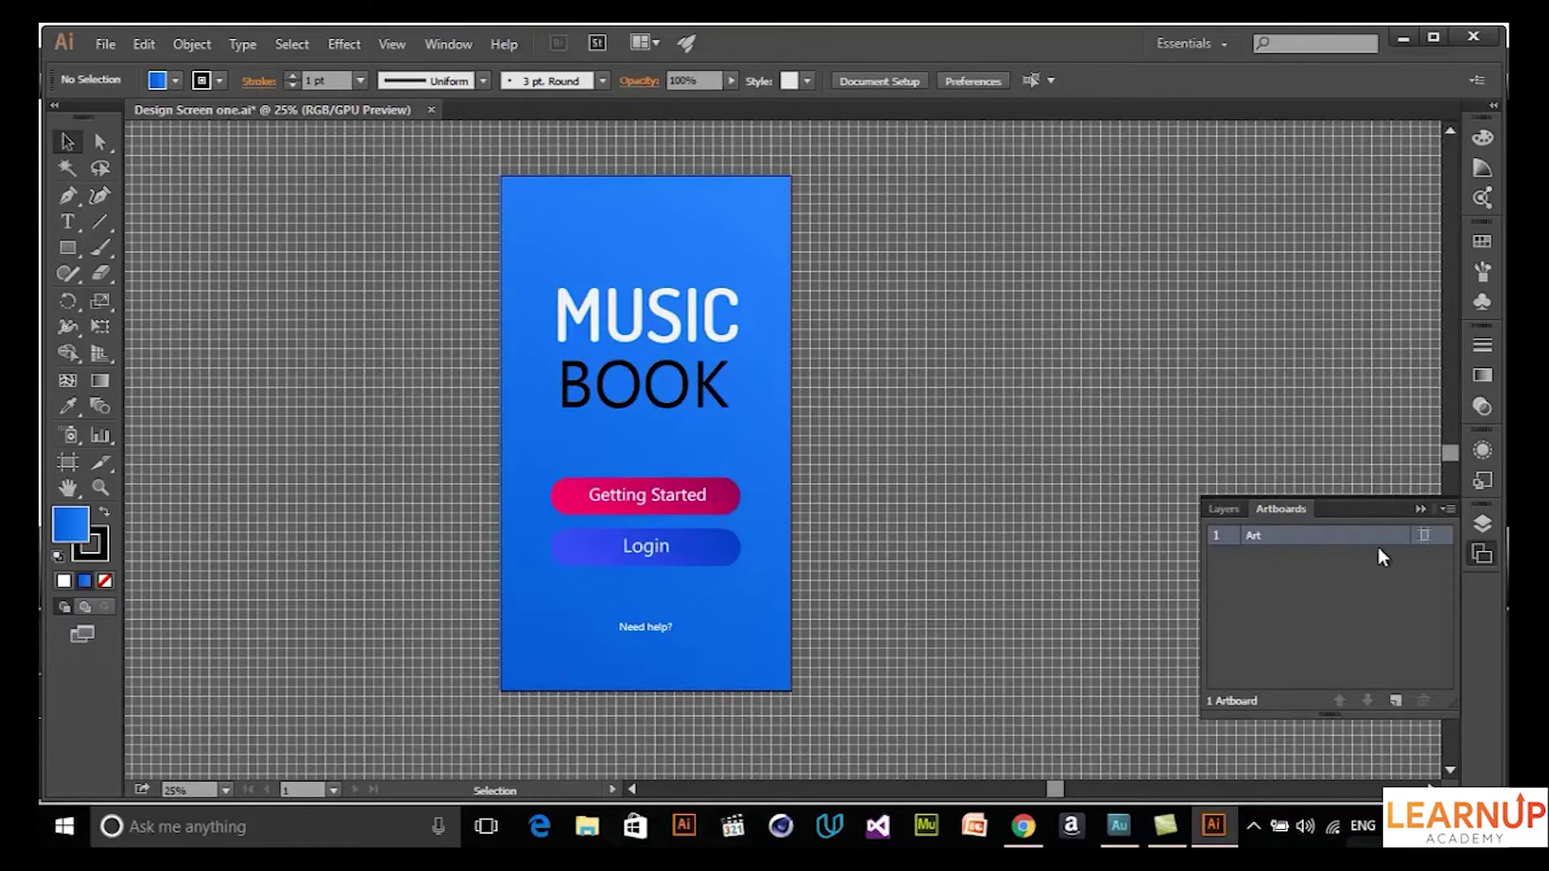
Step: Rename the Art artboard as Screen 1
double_click(1282, 545)
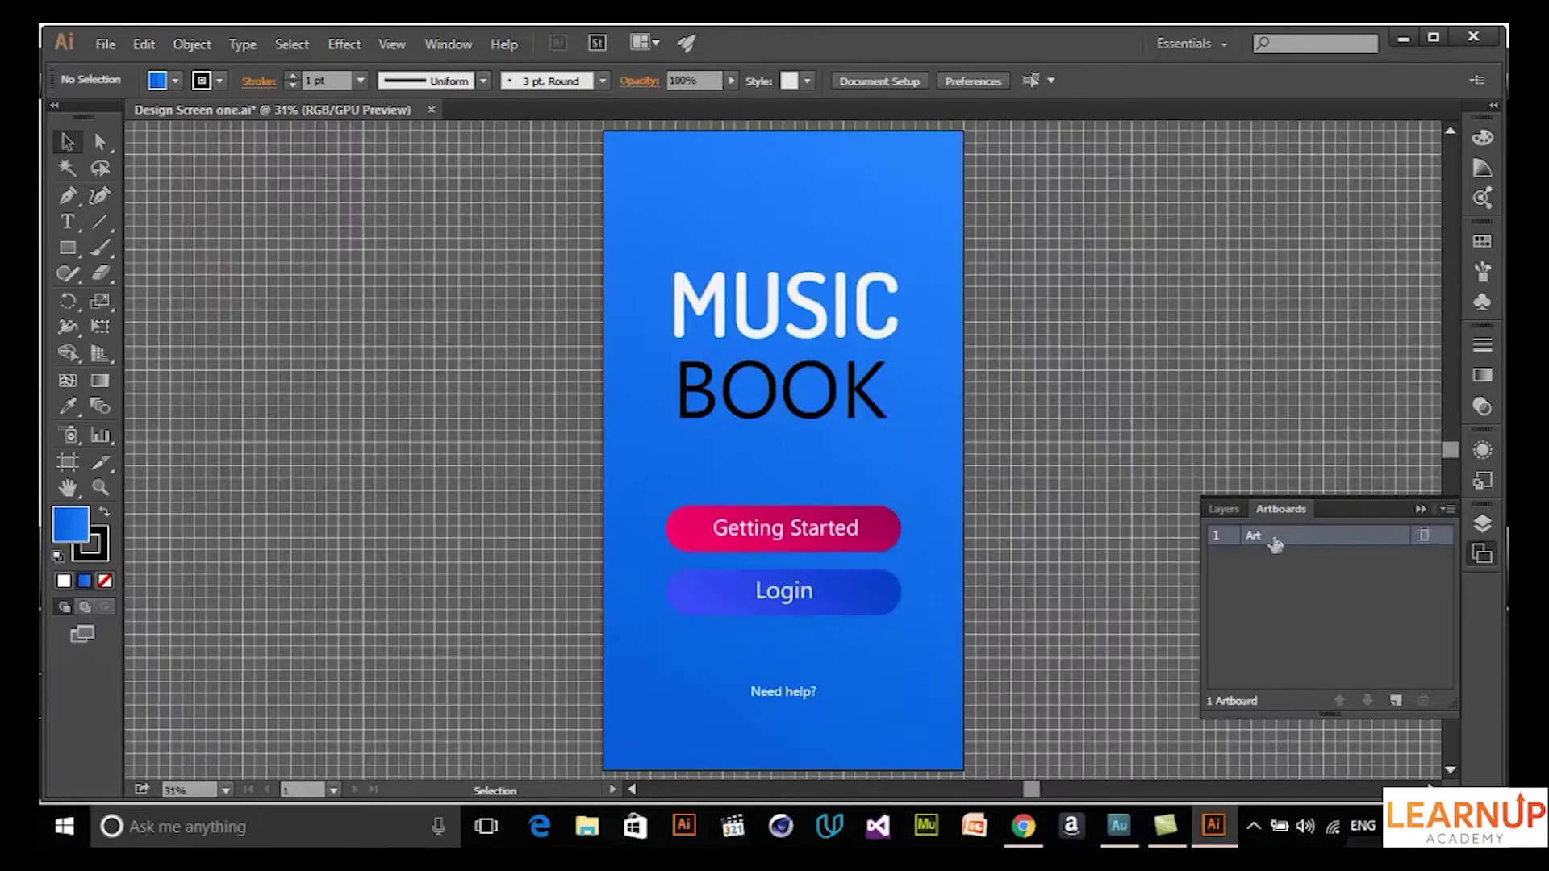
double_click(1257, 535)
key(BackSpace)
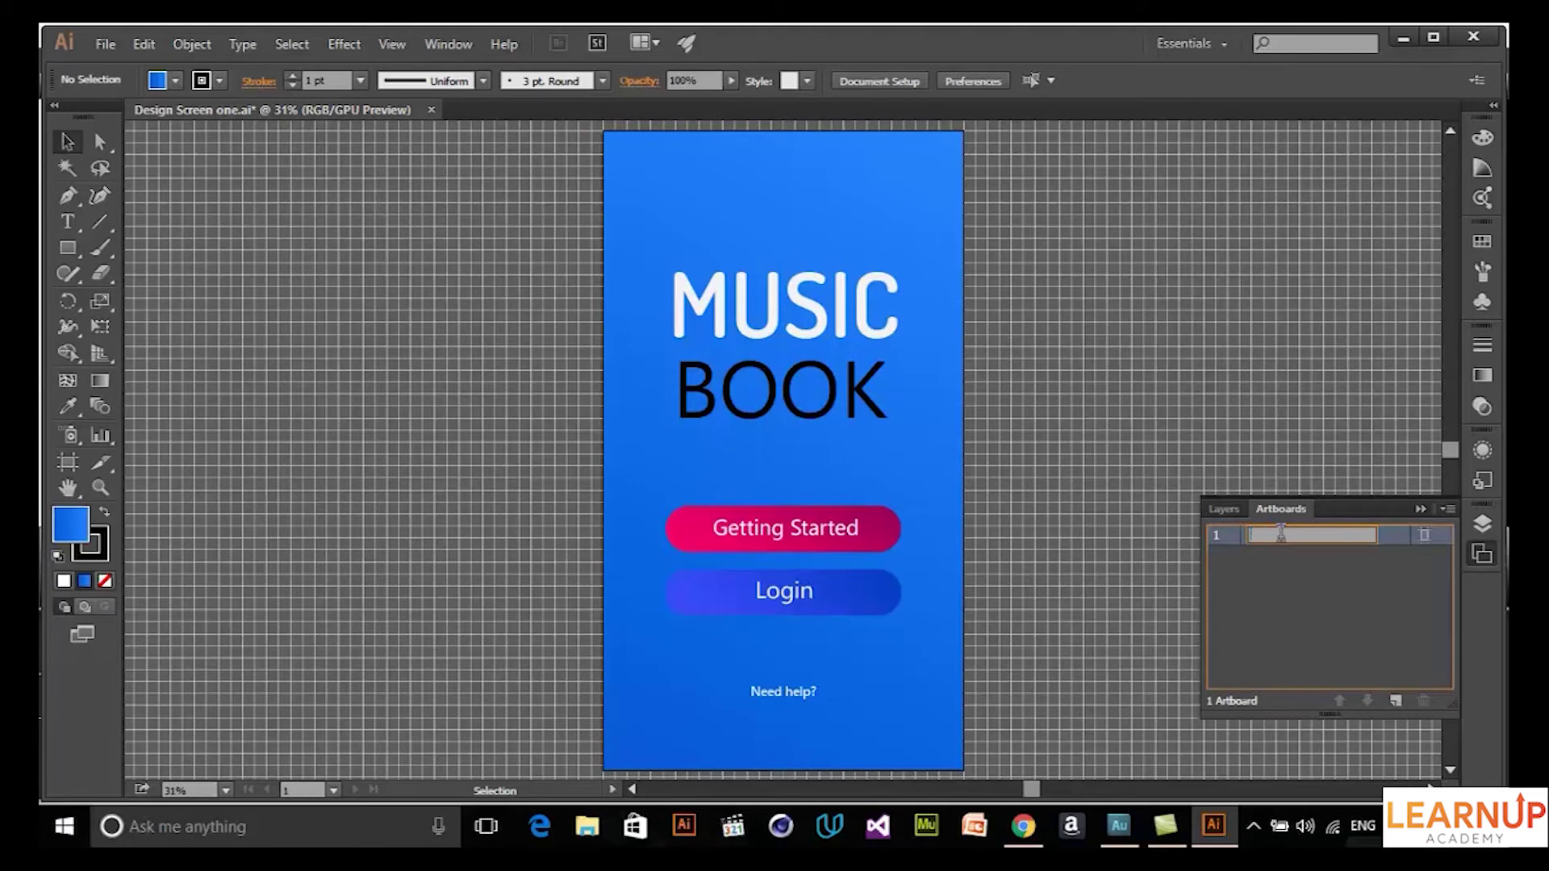
text(Screen 1)
click(1357, 564)
click(1306, 538)
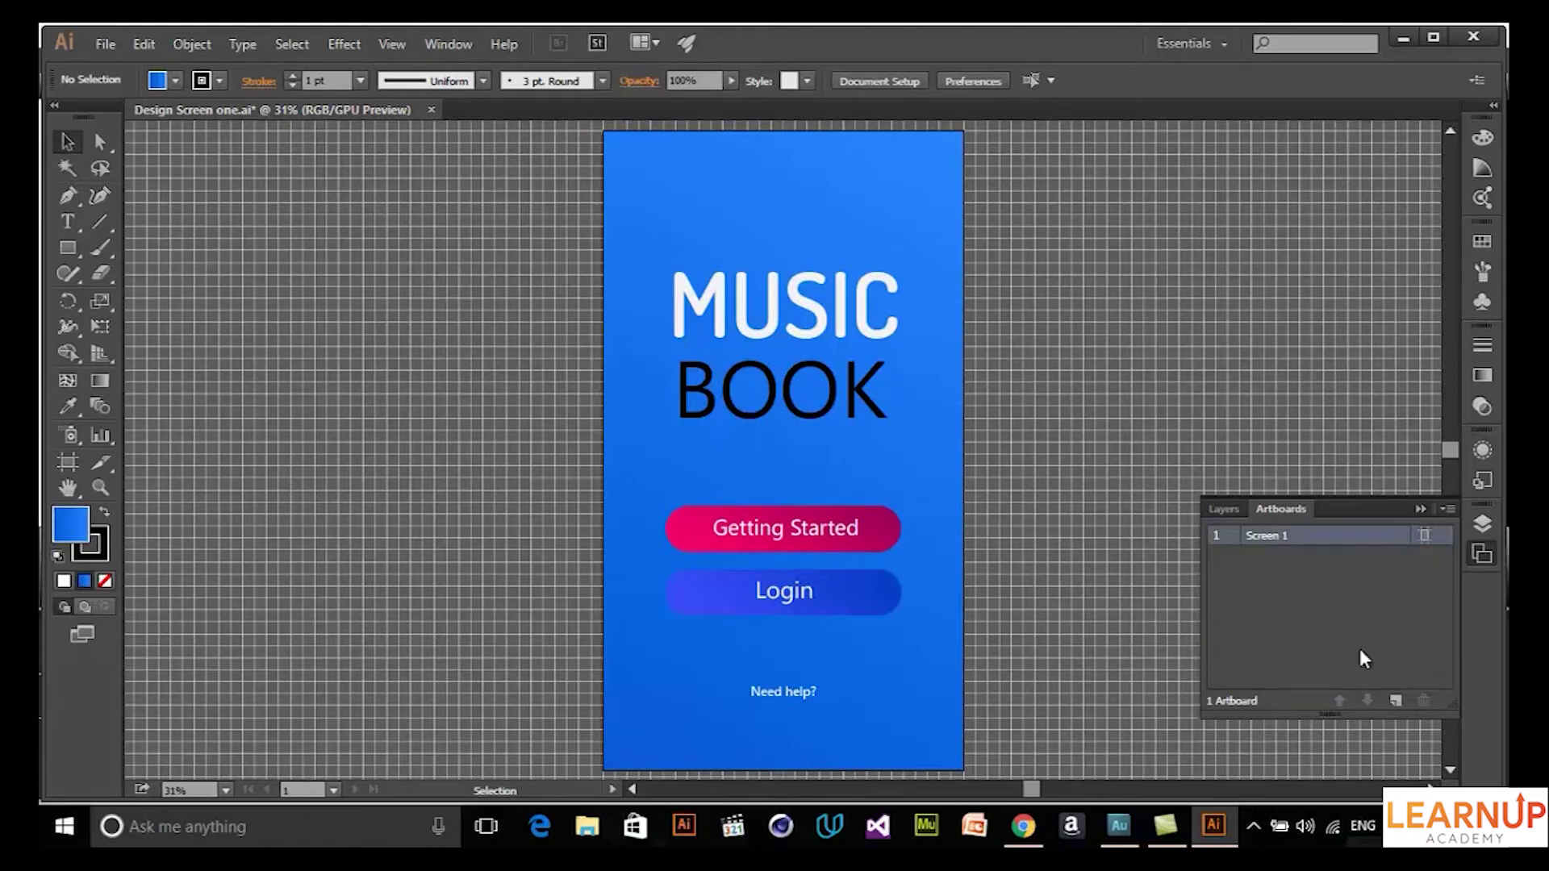
Step: Try adding two blank artboards beside Screen 1, and delete both again
click(1395, 702)
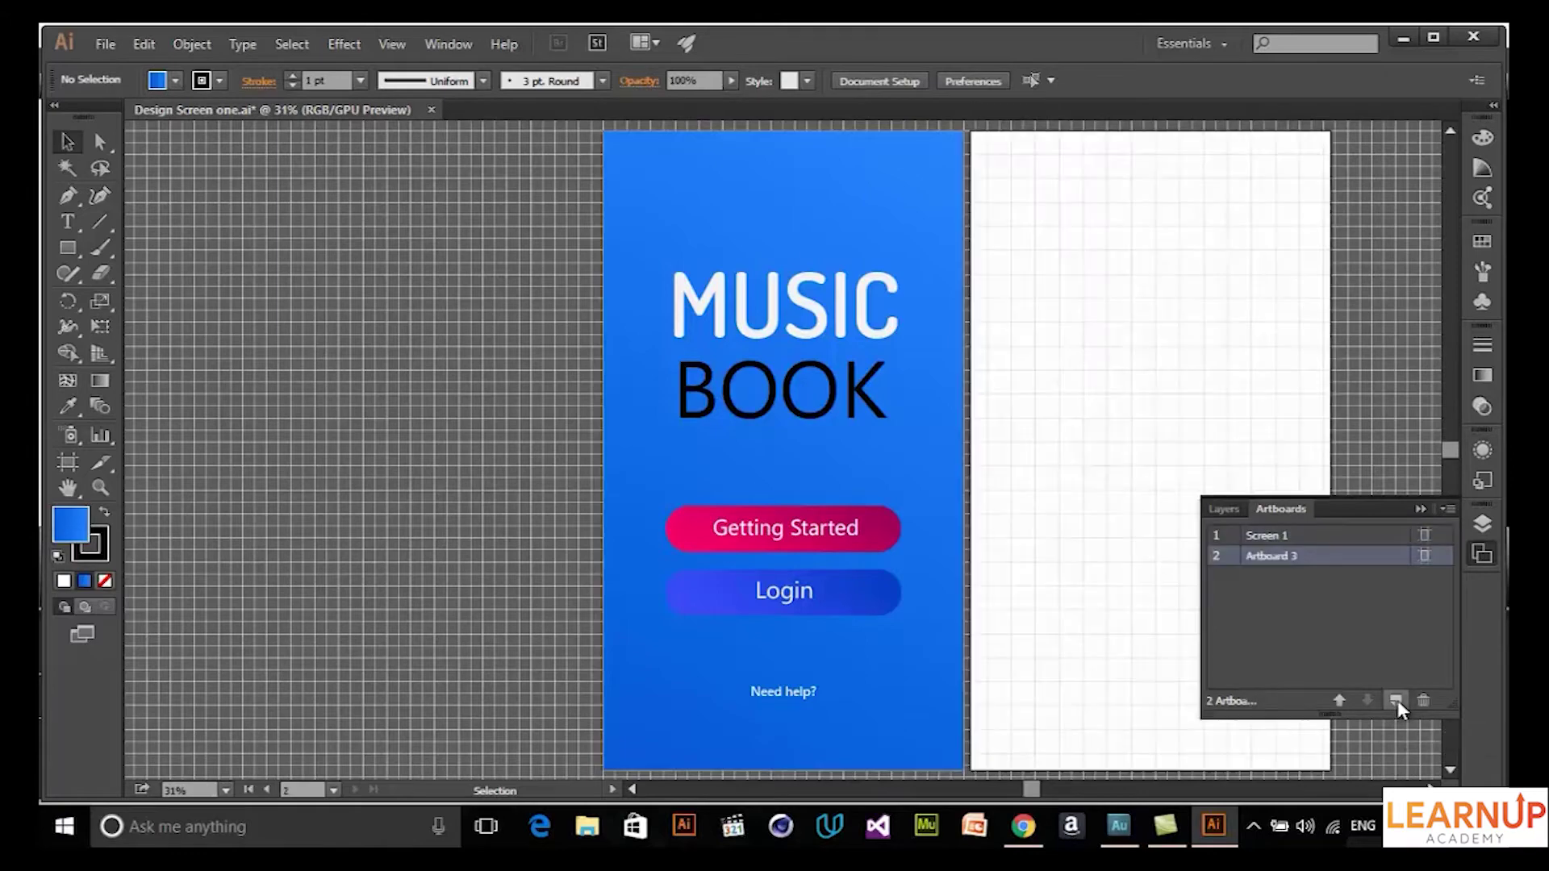
scroll(1154, 332, down, 1)
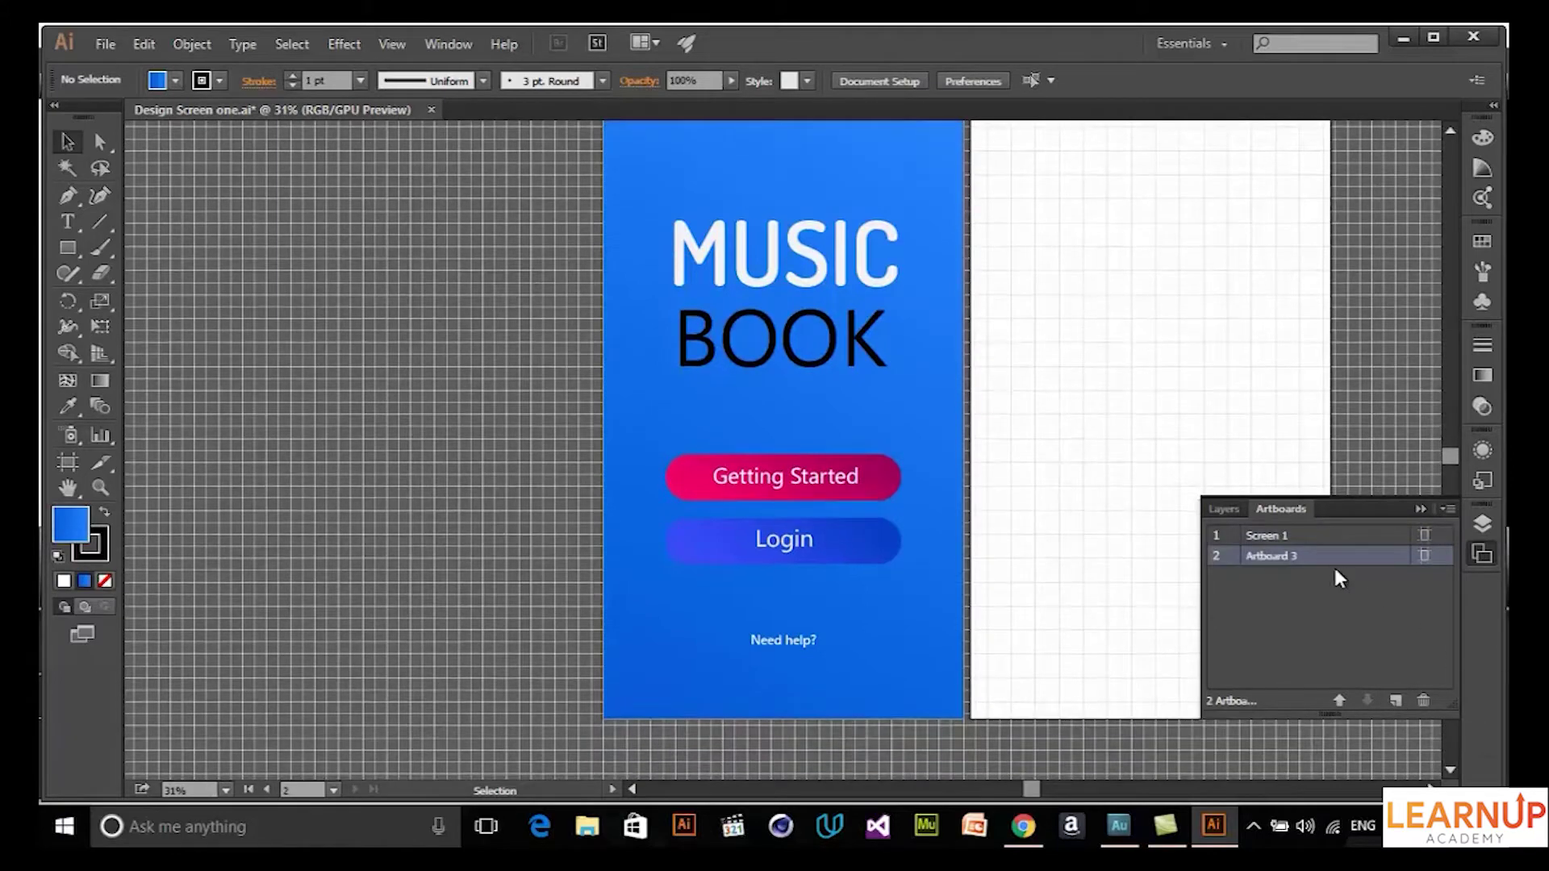
click(1396, 700)
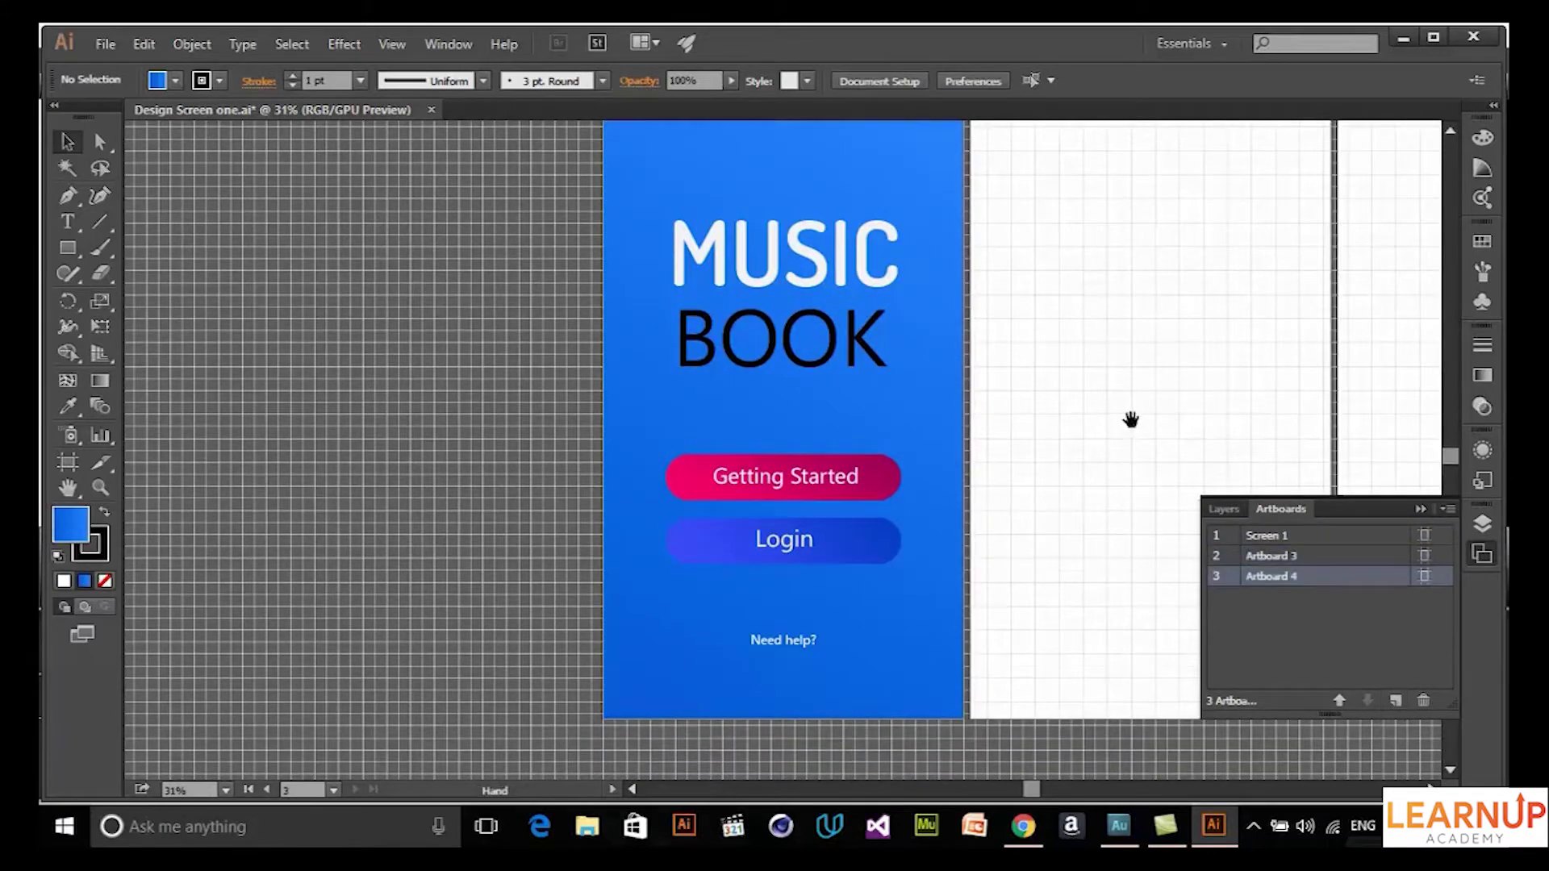
drag(1123, 346, 670, 339)
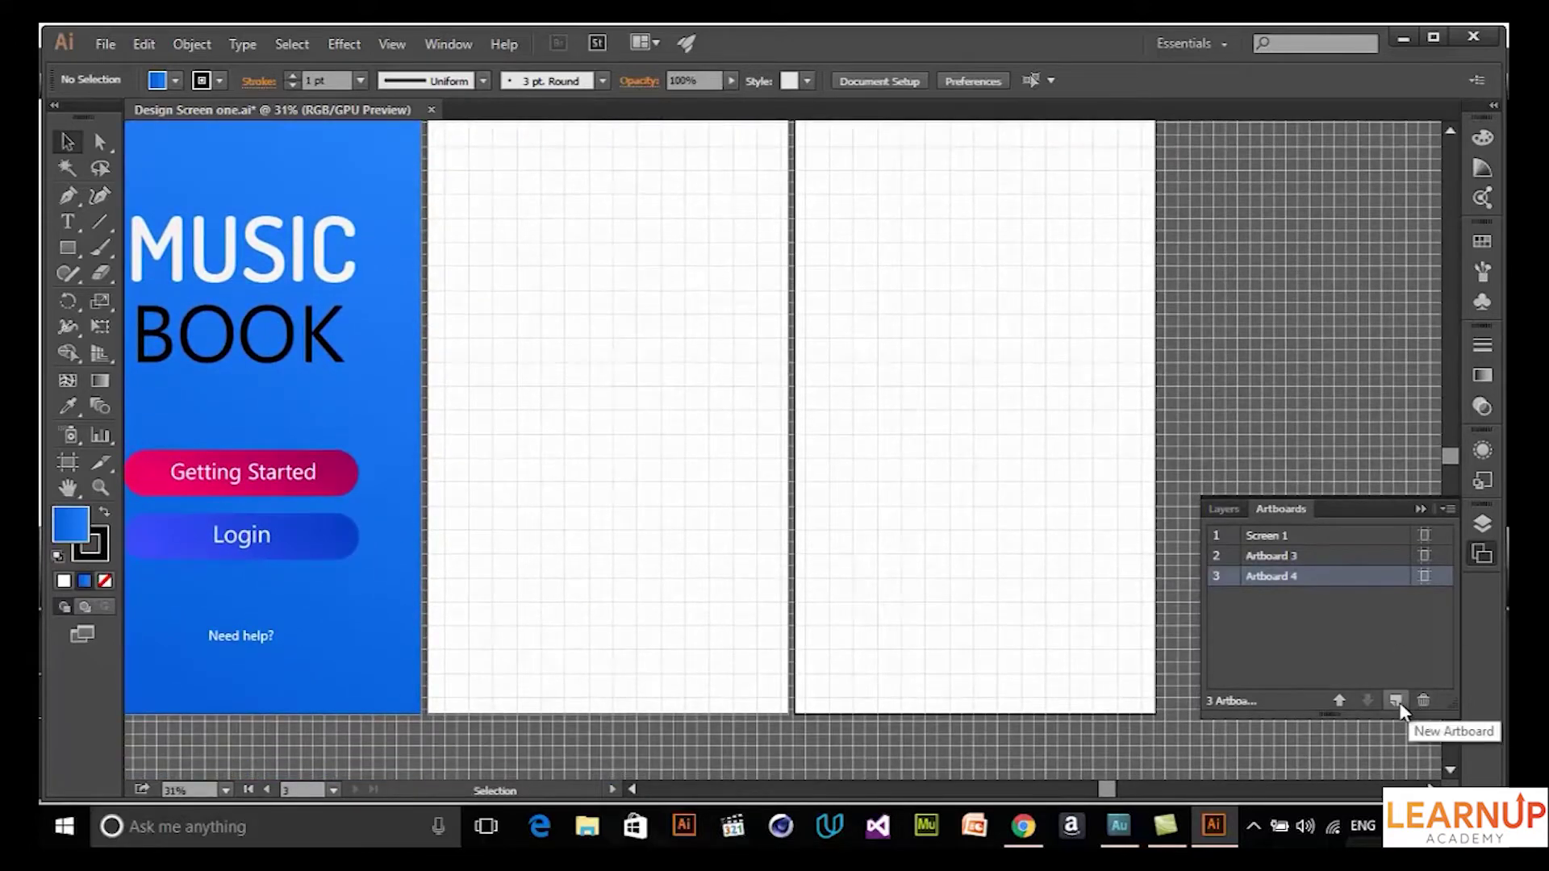
click(1425, 702)
click(1425, 702)
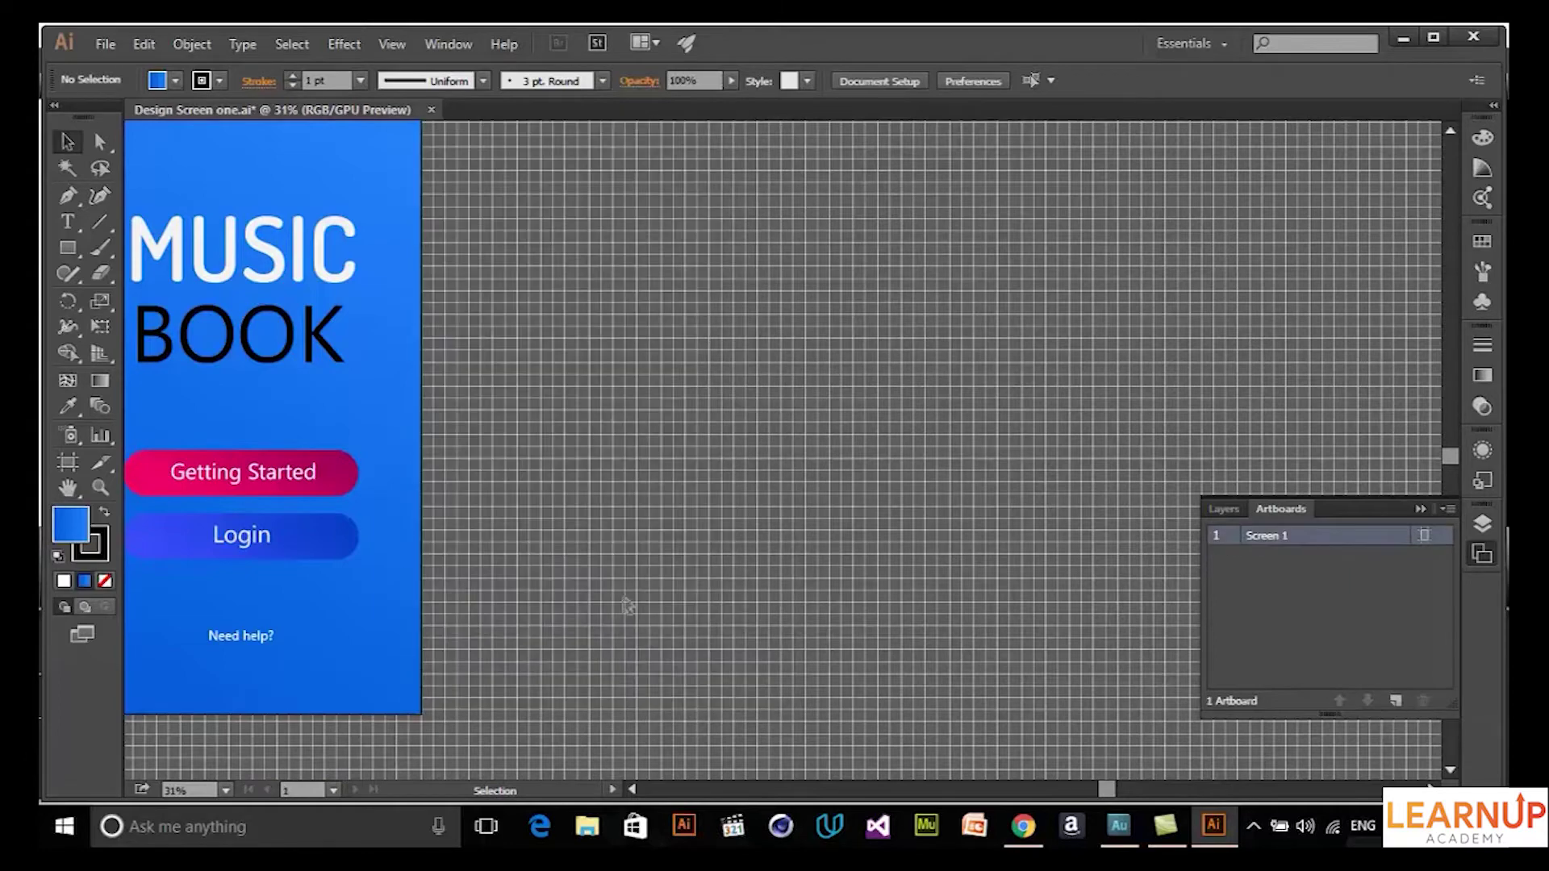
Step: Move the Screen 1 artboard with its artwork horizontally to X -236 px using the Artboard tool
scroll(589, 602, down, 2)
scroll(694, 686, up, 4)
drag(1103, 789, 1063, 789)
scroll(885, 568, down, 1)
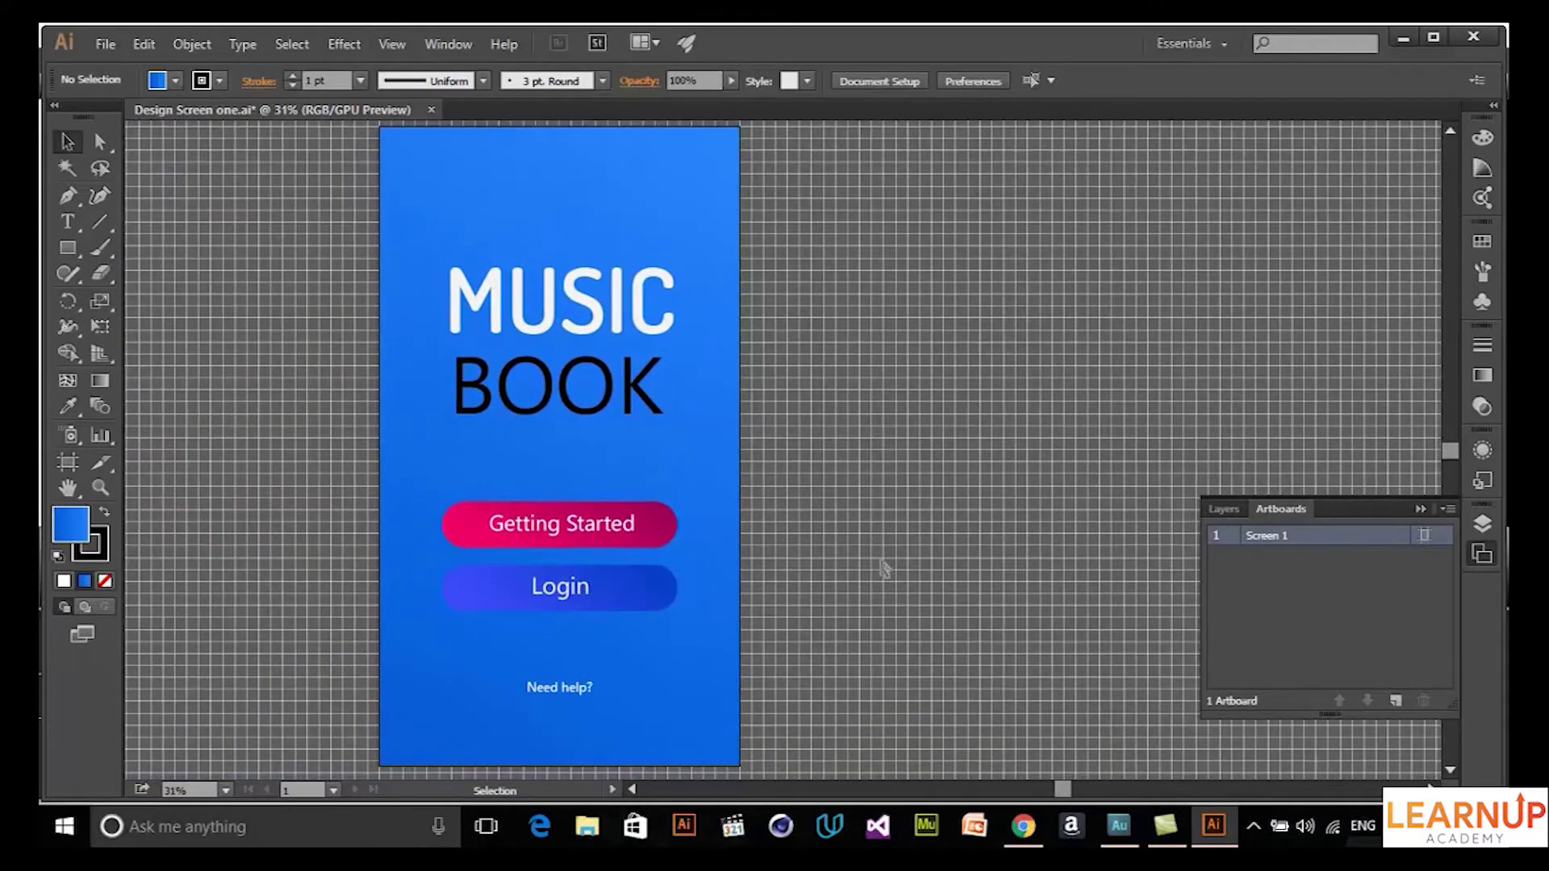
key(ctrl+minus)
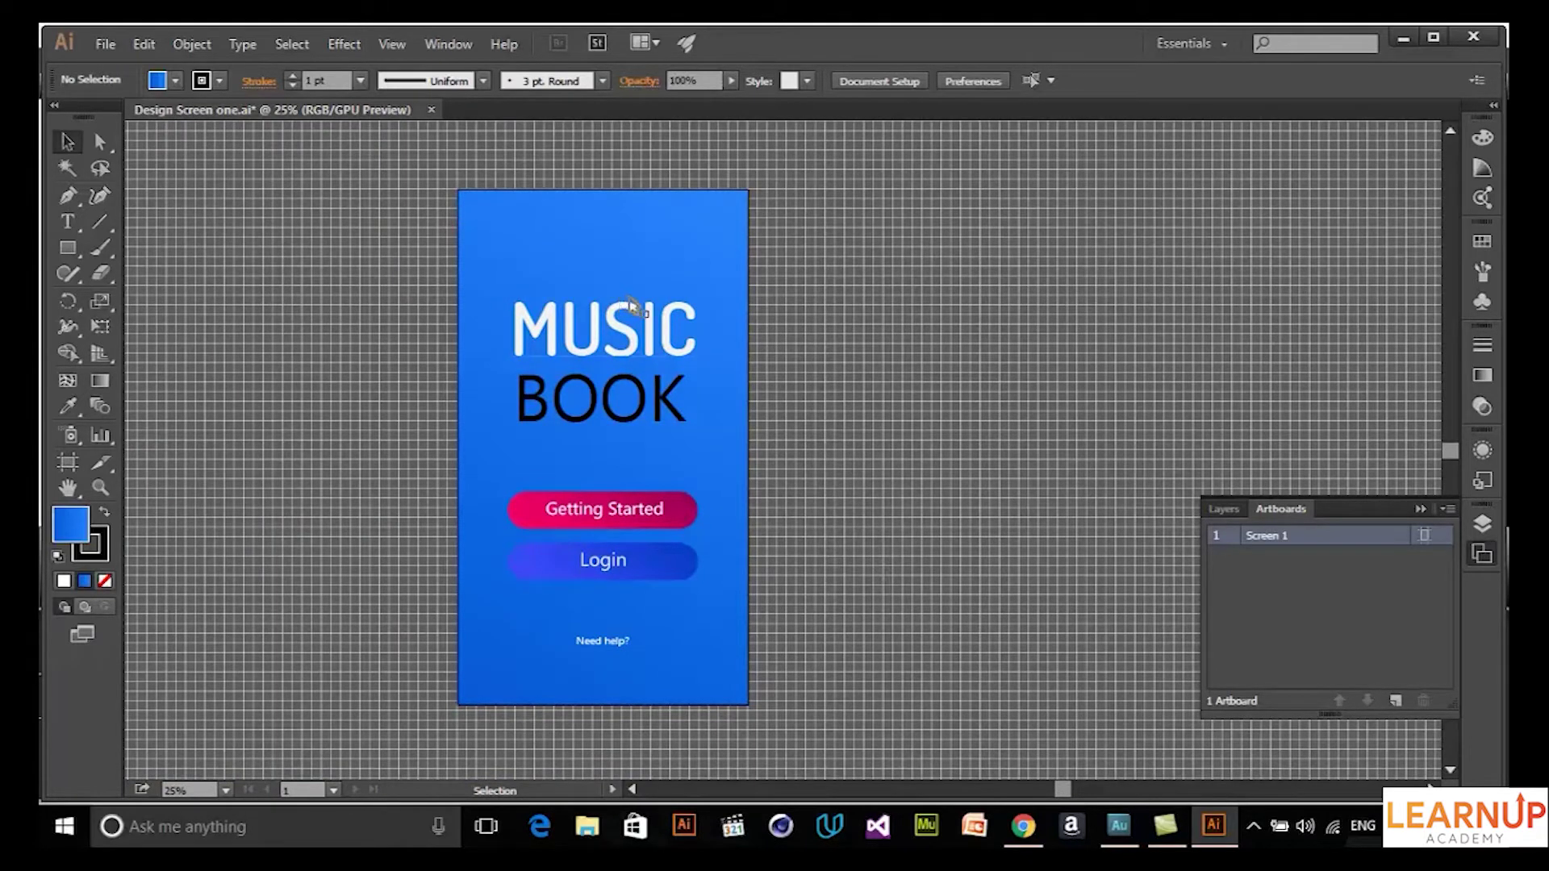
click(69, 468)
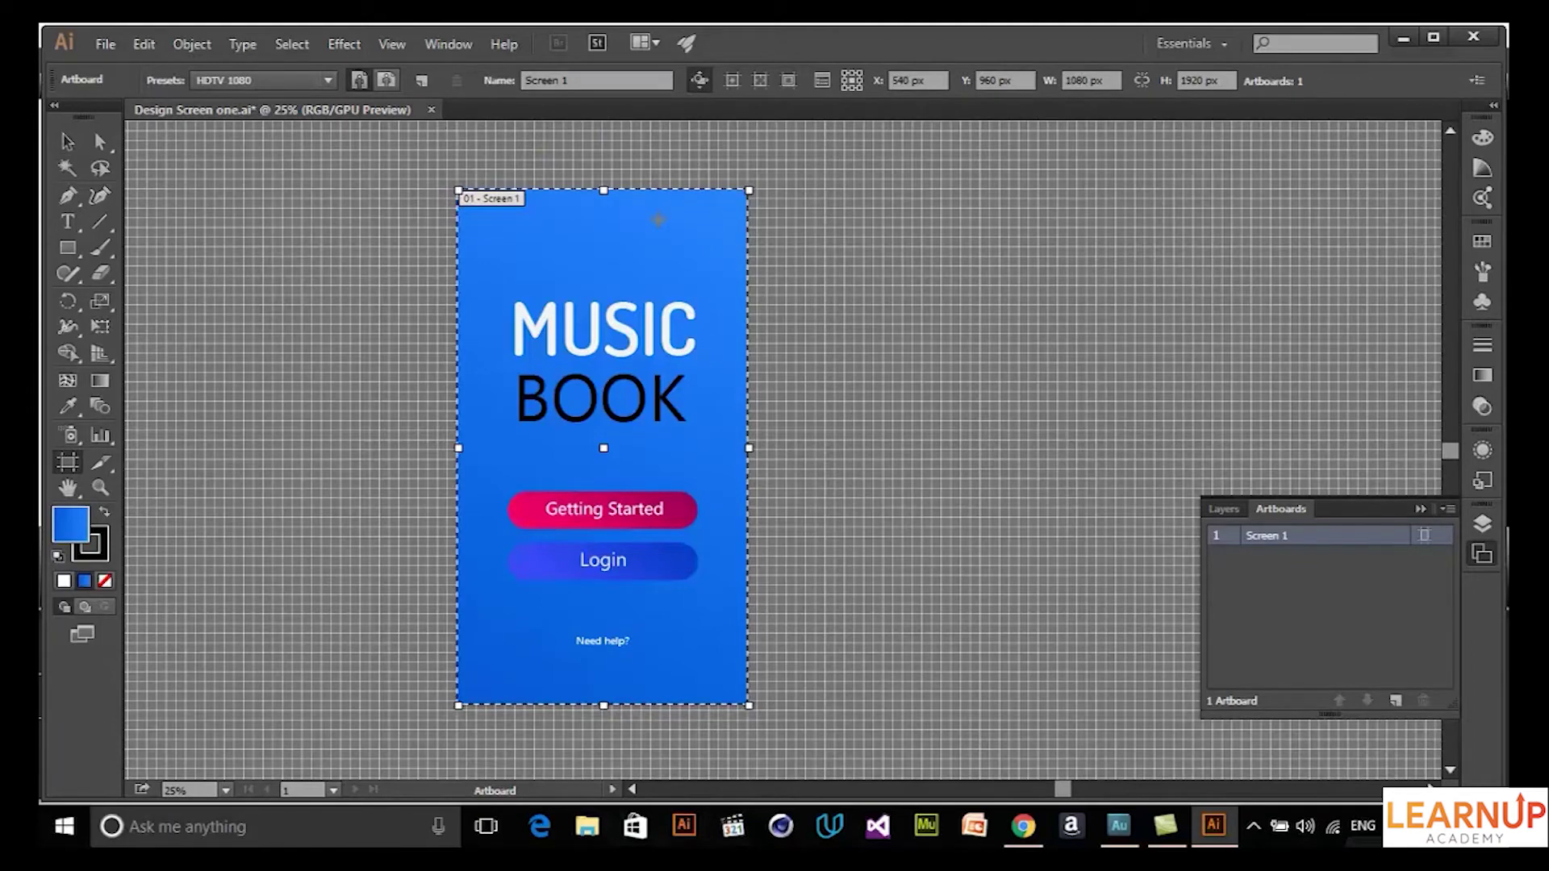
drag(659, 219, 459, 231)
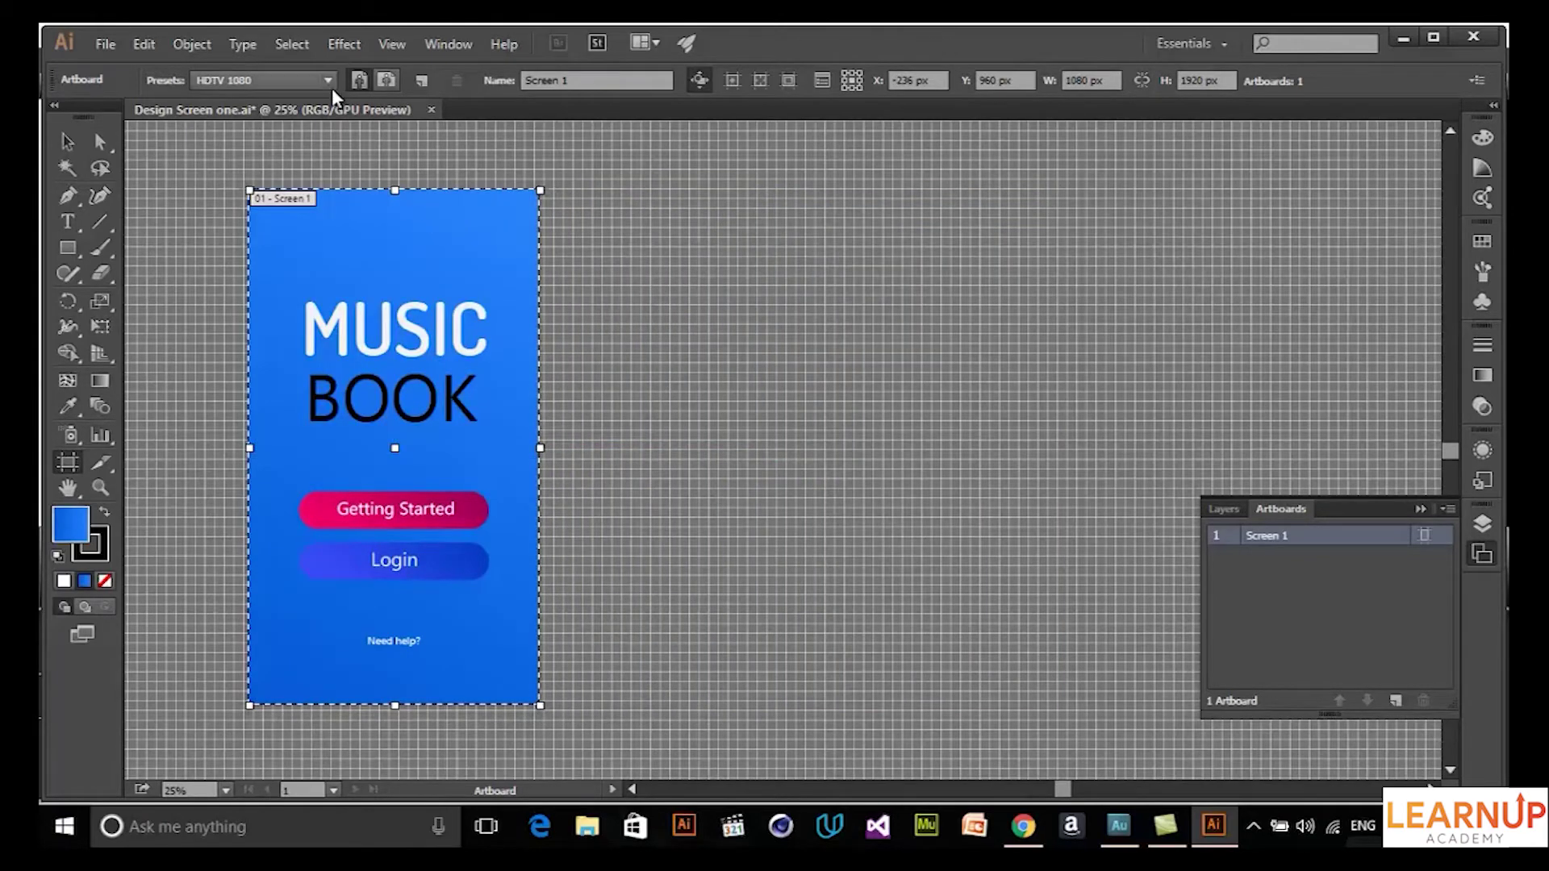
Step: Try the HDV/HDTV 720 preset on the Screen 1 artboard, and set its preset to HDV 1080
click(252, 80)
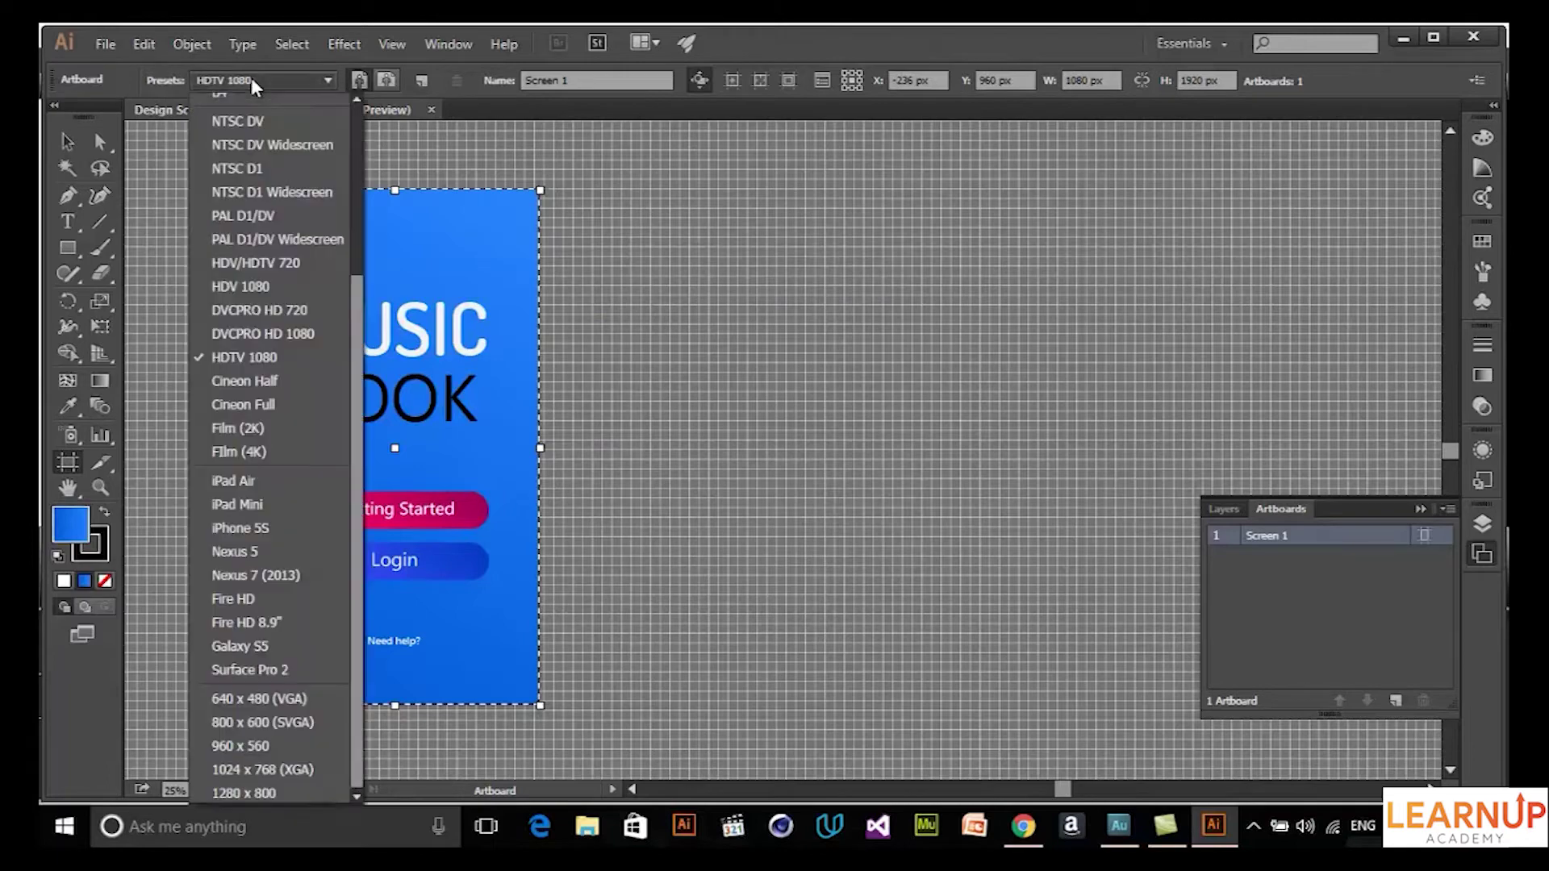
click(257, 263)
click(297, 79)
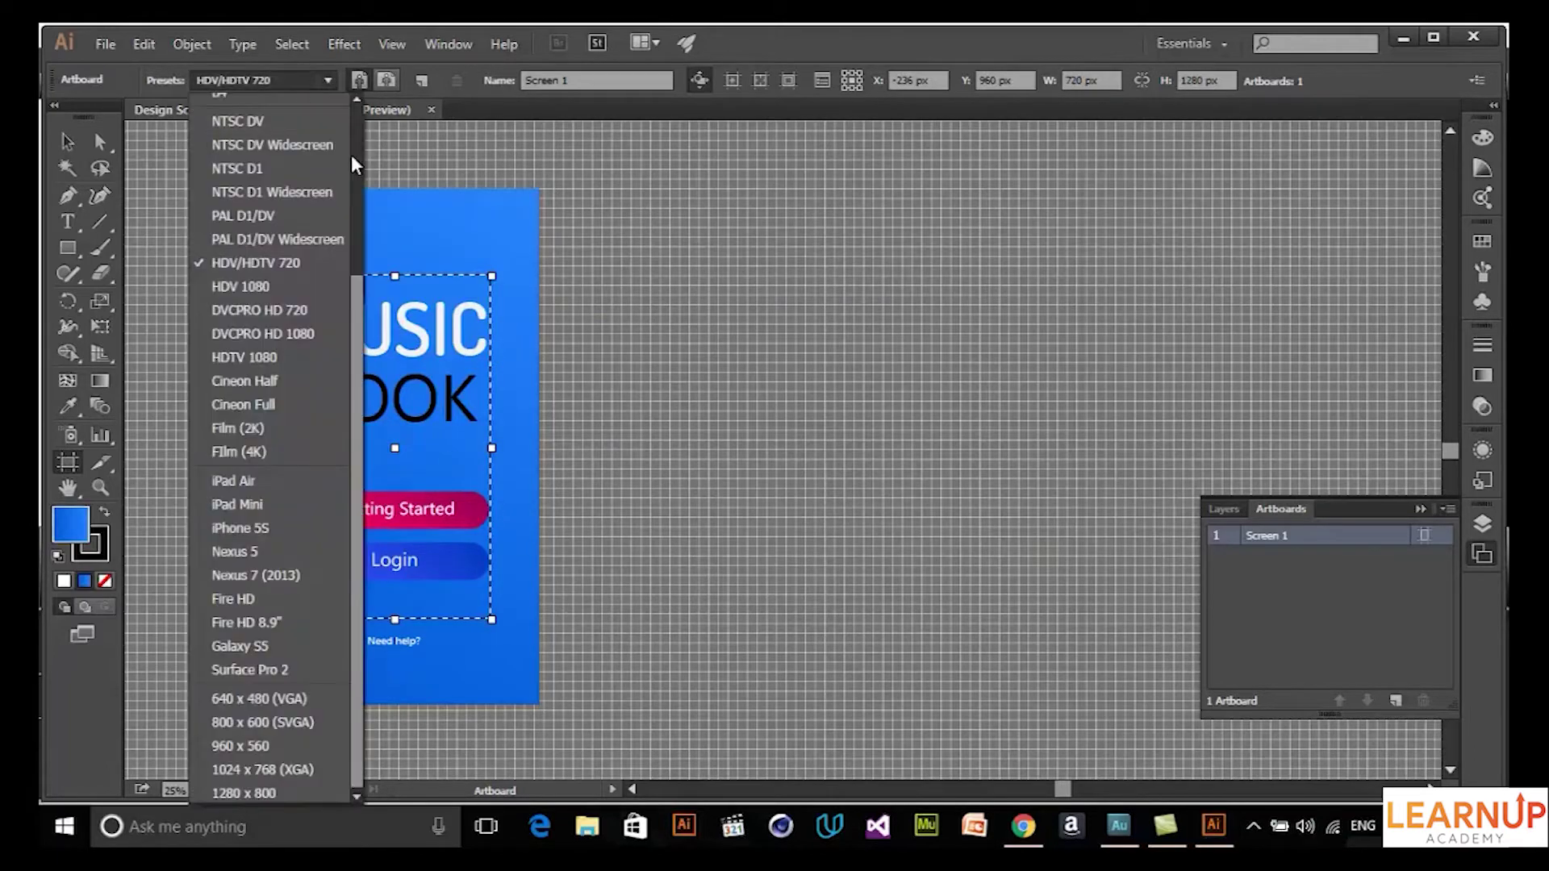
drag(357, 321, 361, 289)
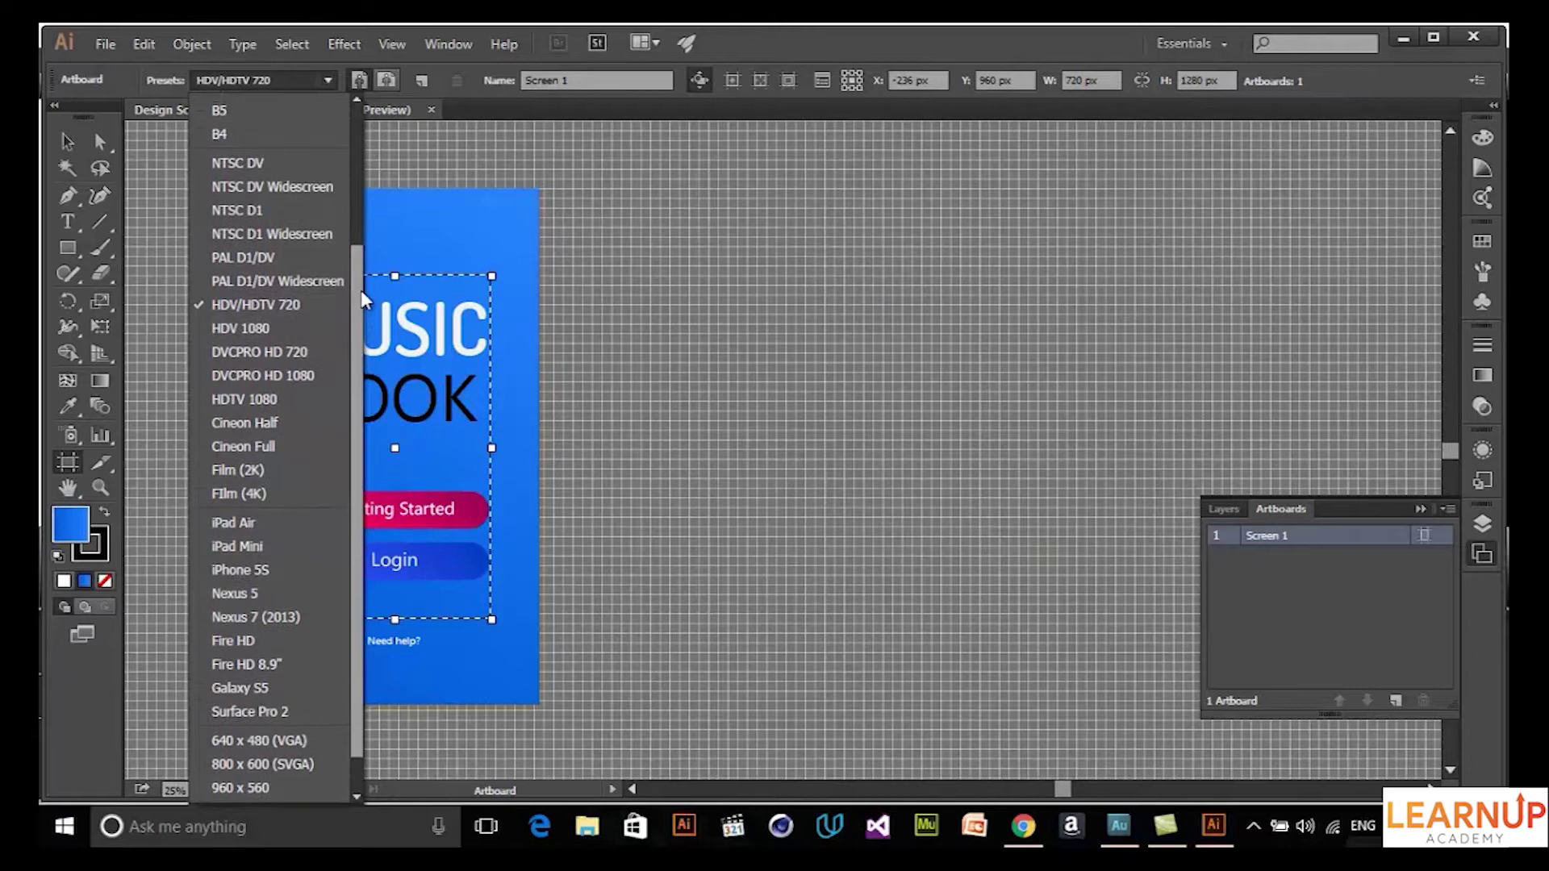
click(273, 321)
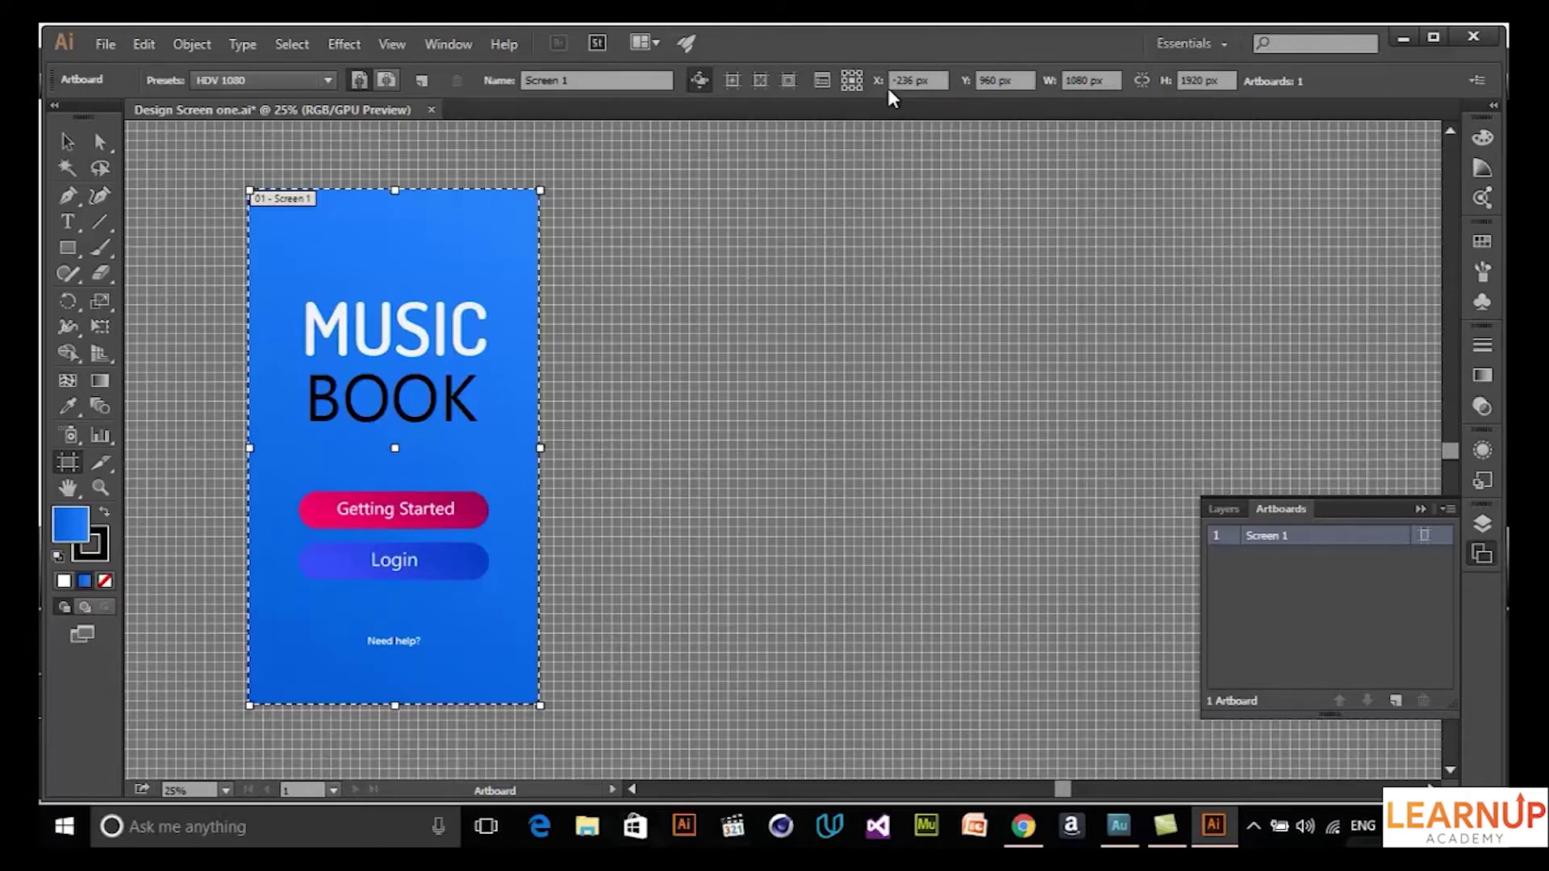
Step: Try out the center mark, cross hairs and video safe areas on the Screen 1 artboard, and hide them again
click(731, 80)
click(758, 83)
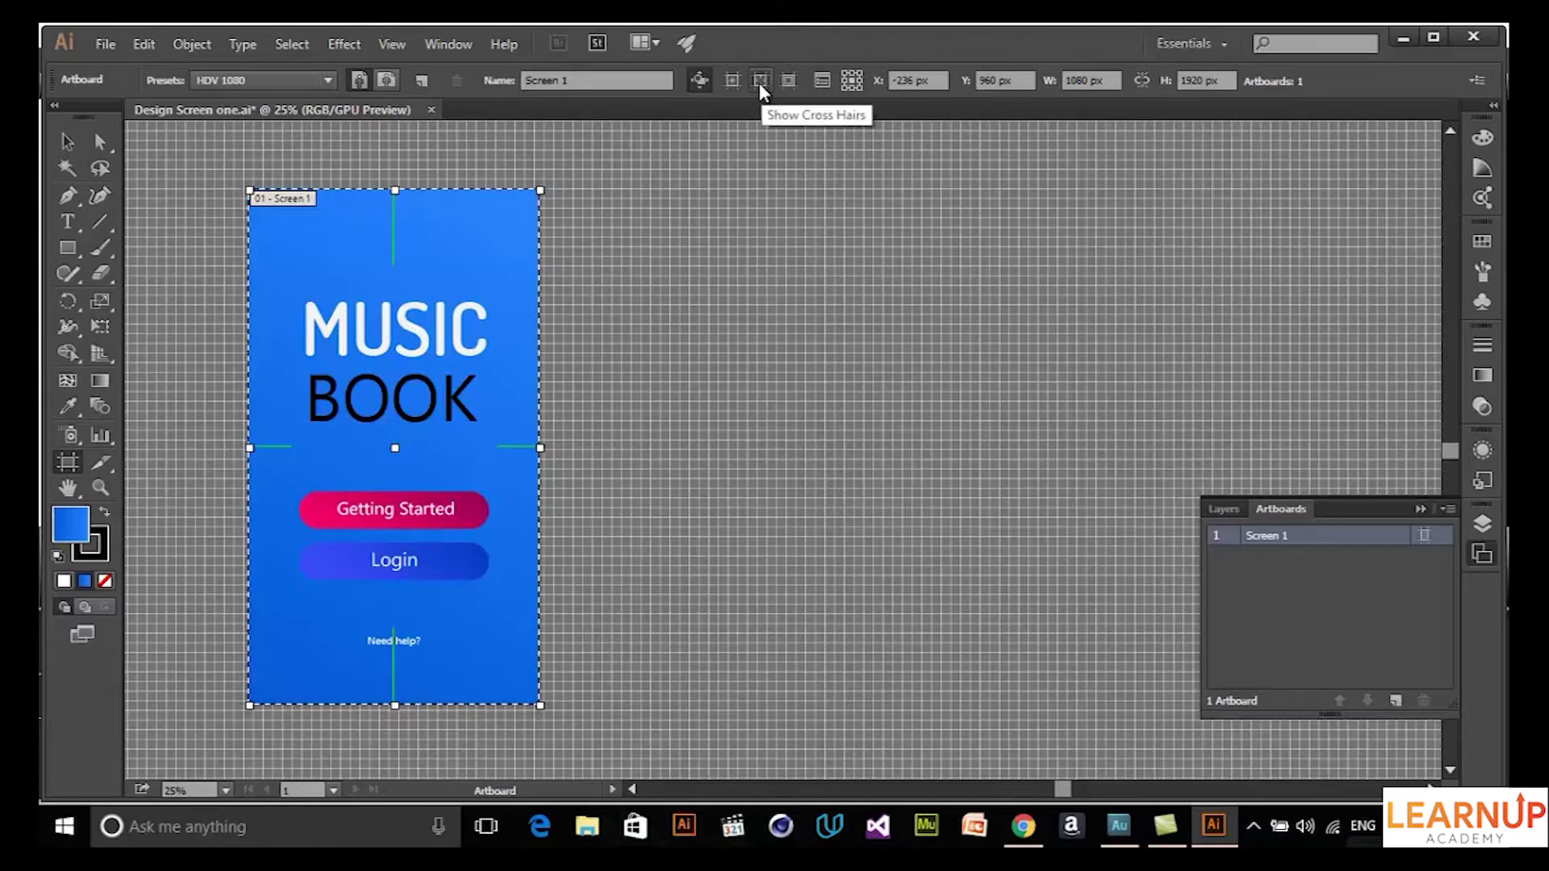
click(764, 81)
click(786, 82)
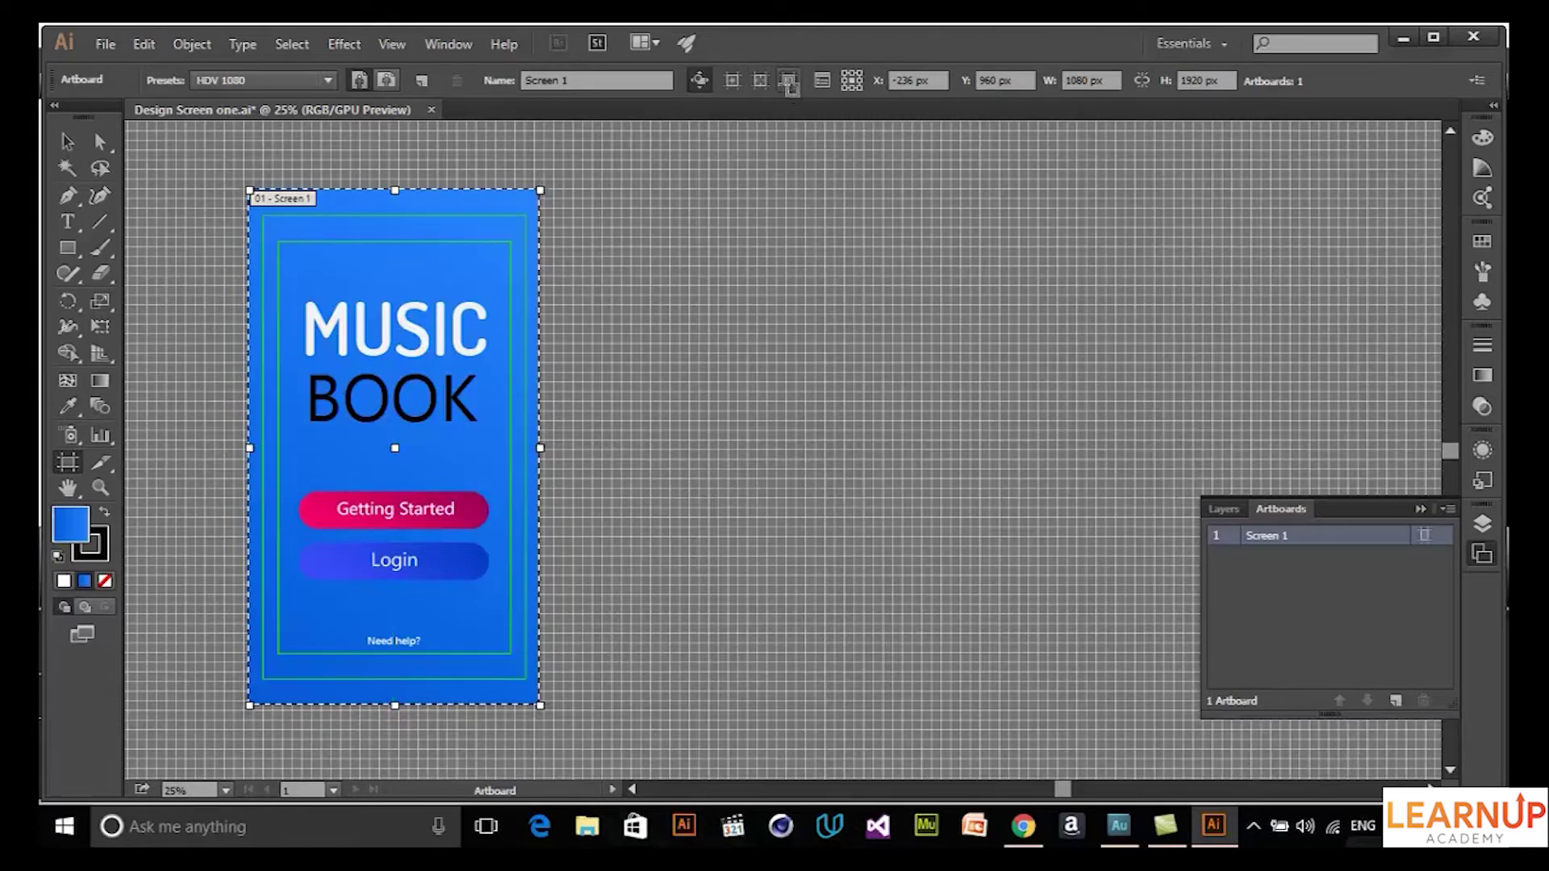
Step: Examine the Artboard Options of Screen 1, including its preset, size, position and display settings
key(Return)
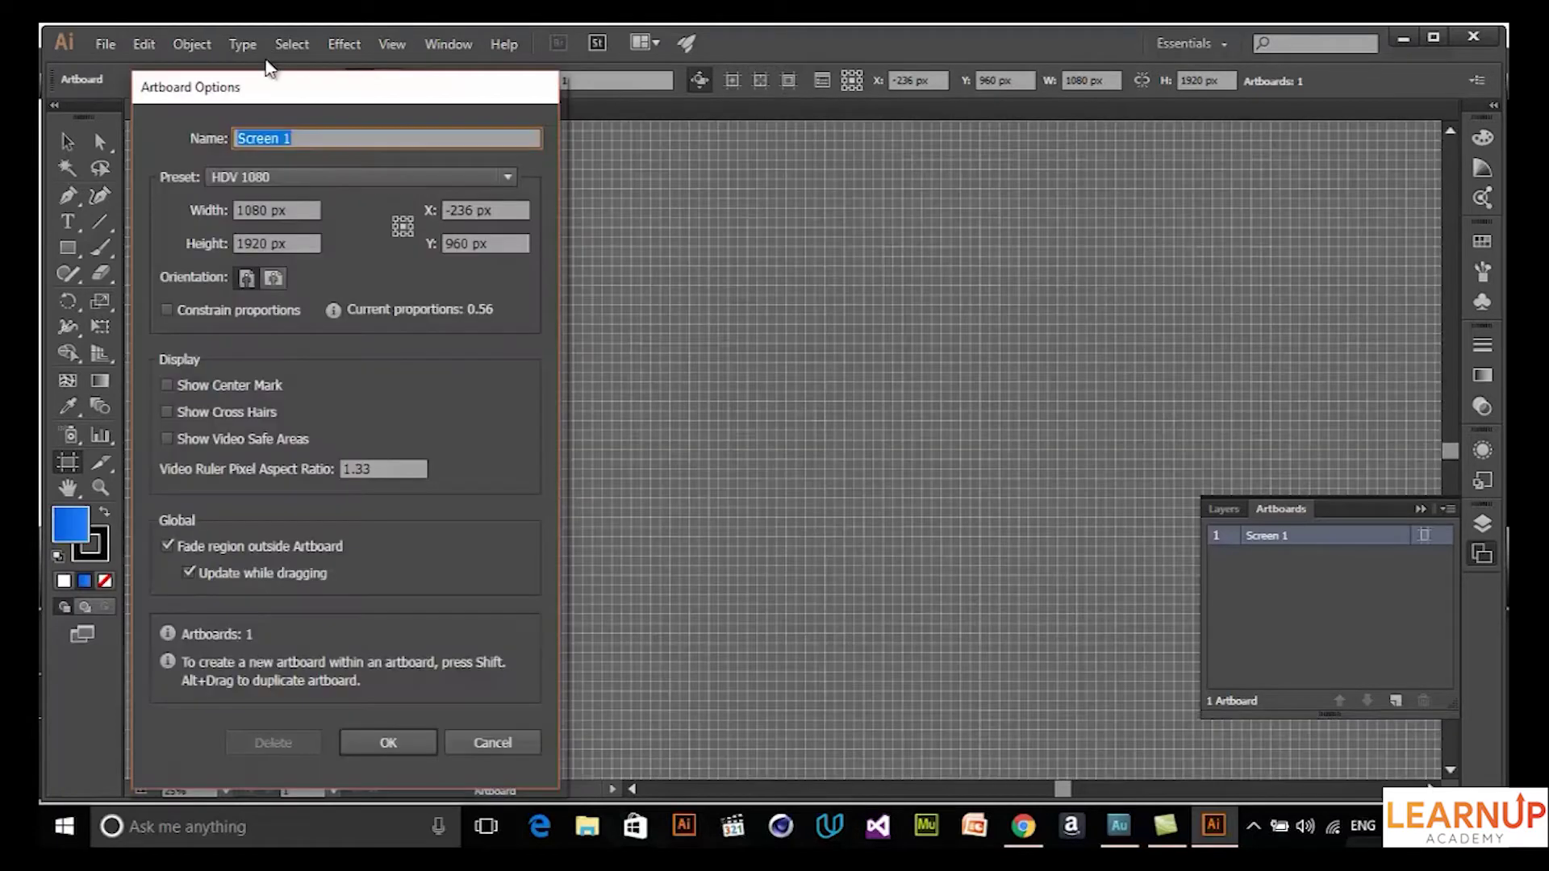
drag(274, 85, 882, 59)
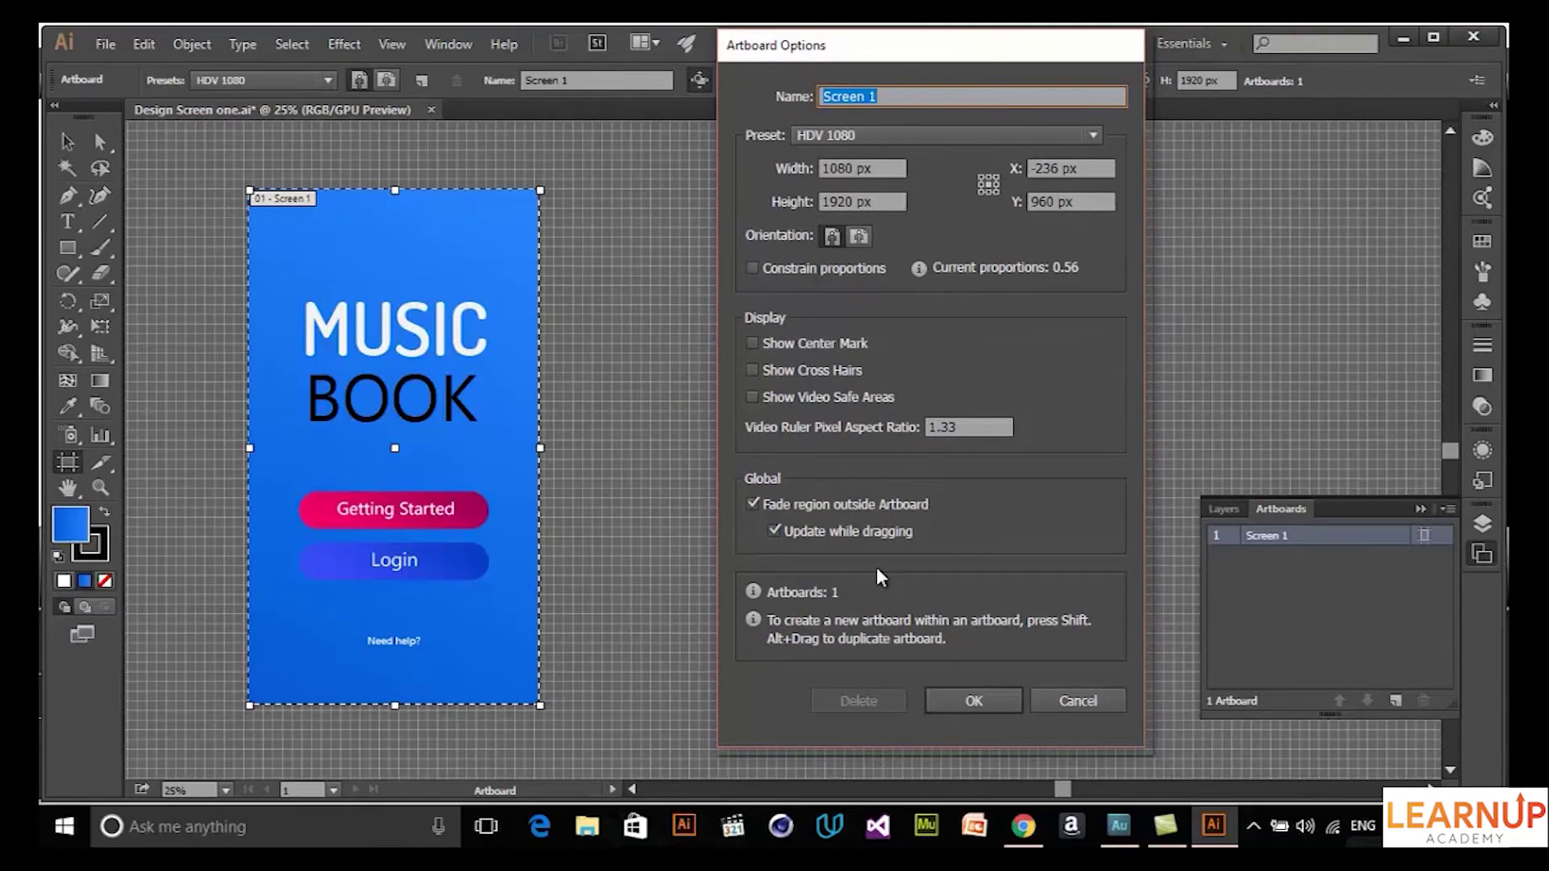
drag(947, 33, 896, 226)
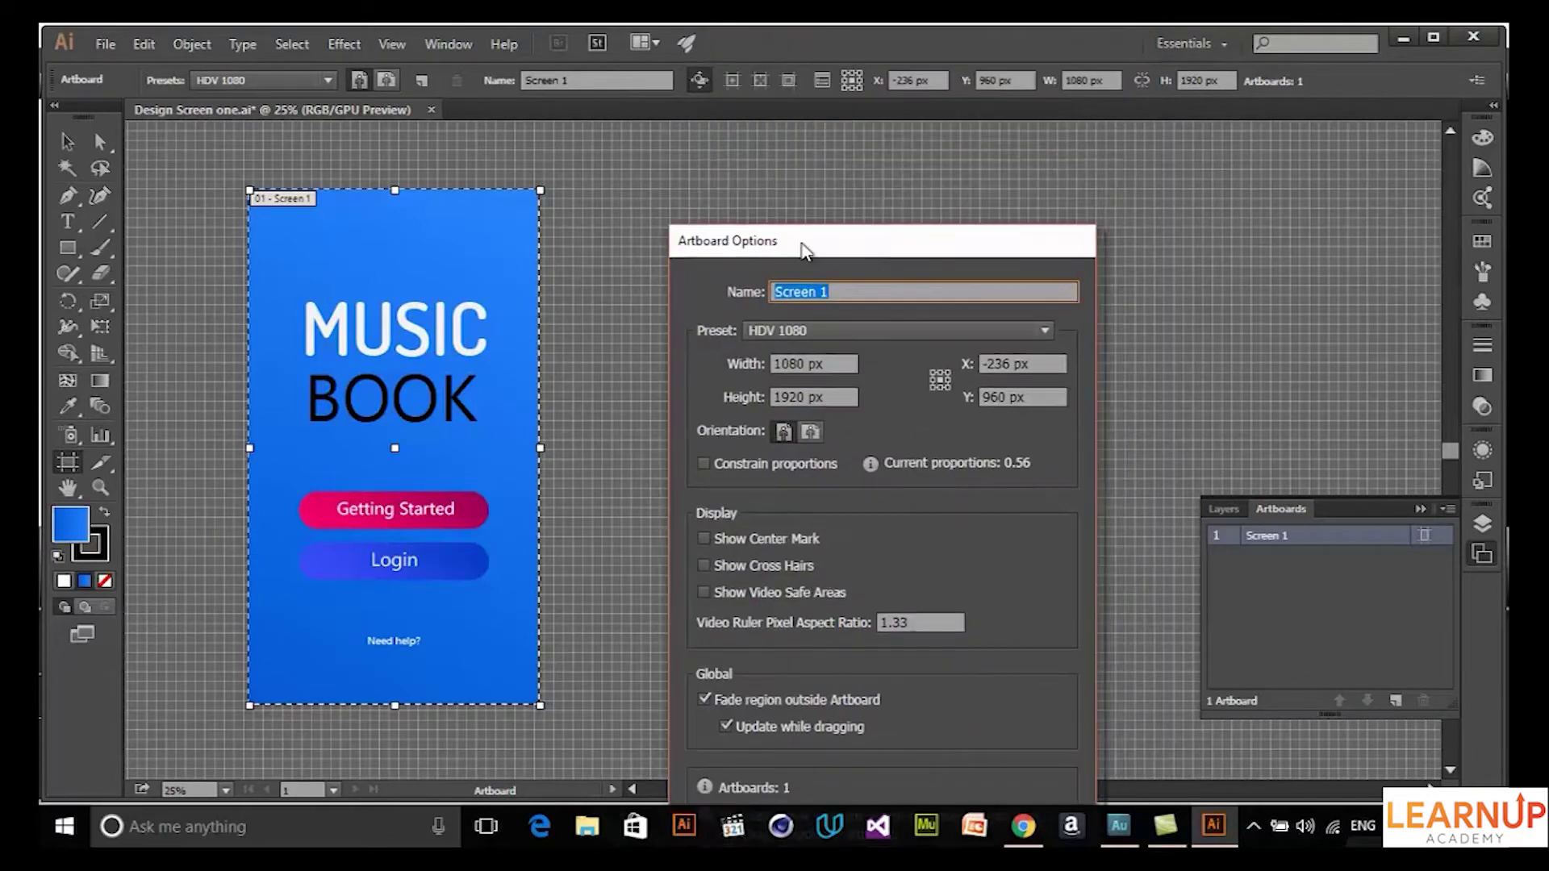
drag(803, 242, 939, 102)
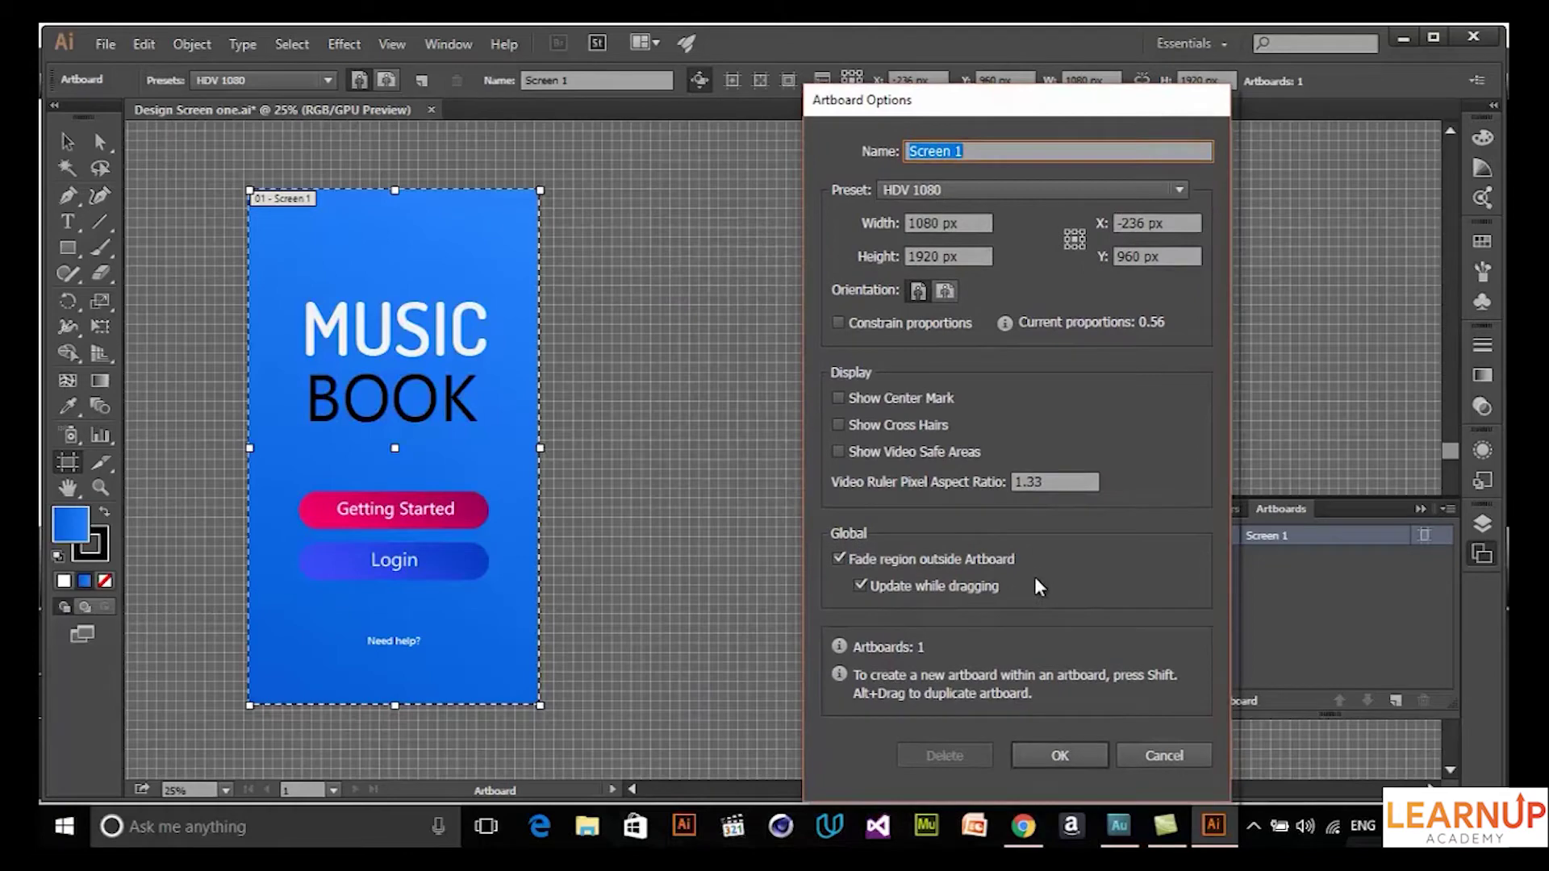
drag(1037, 112, 682, 301)
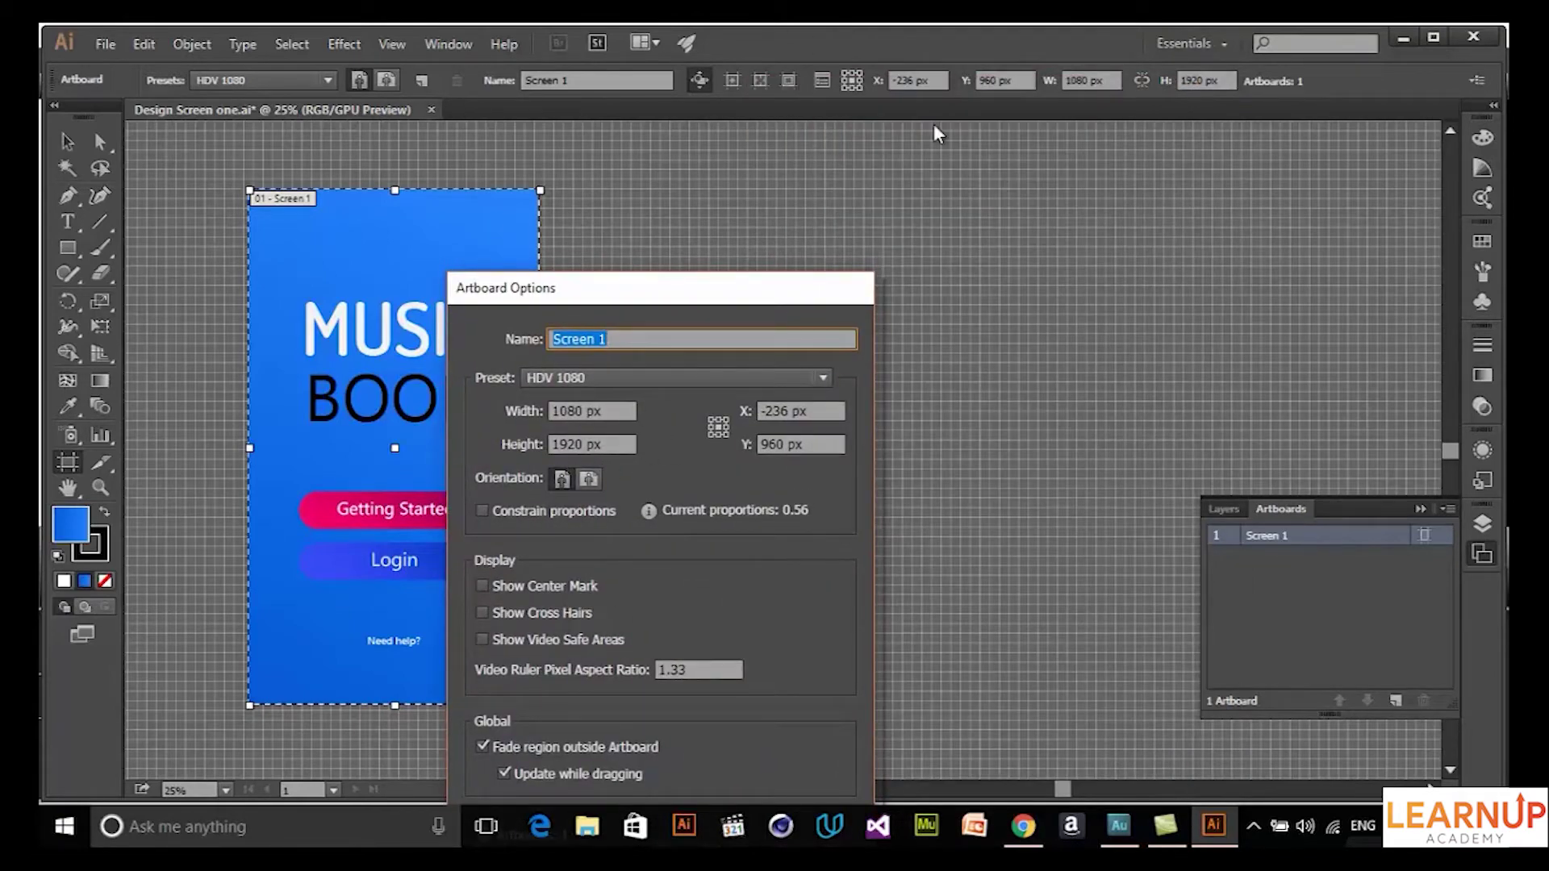
drag(747, 312, 815, 68)
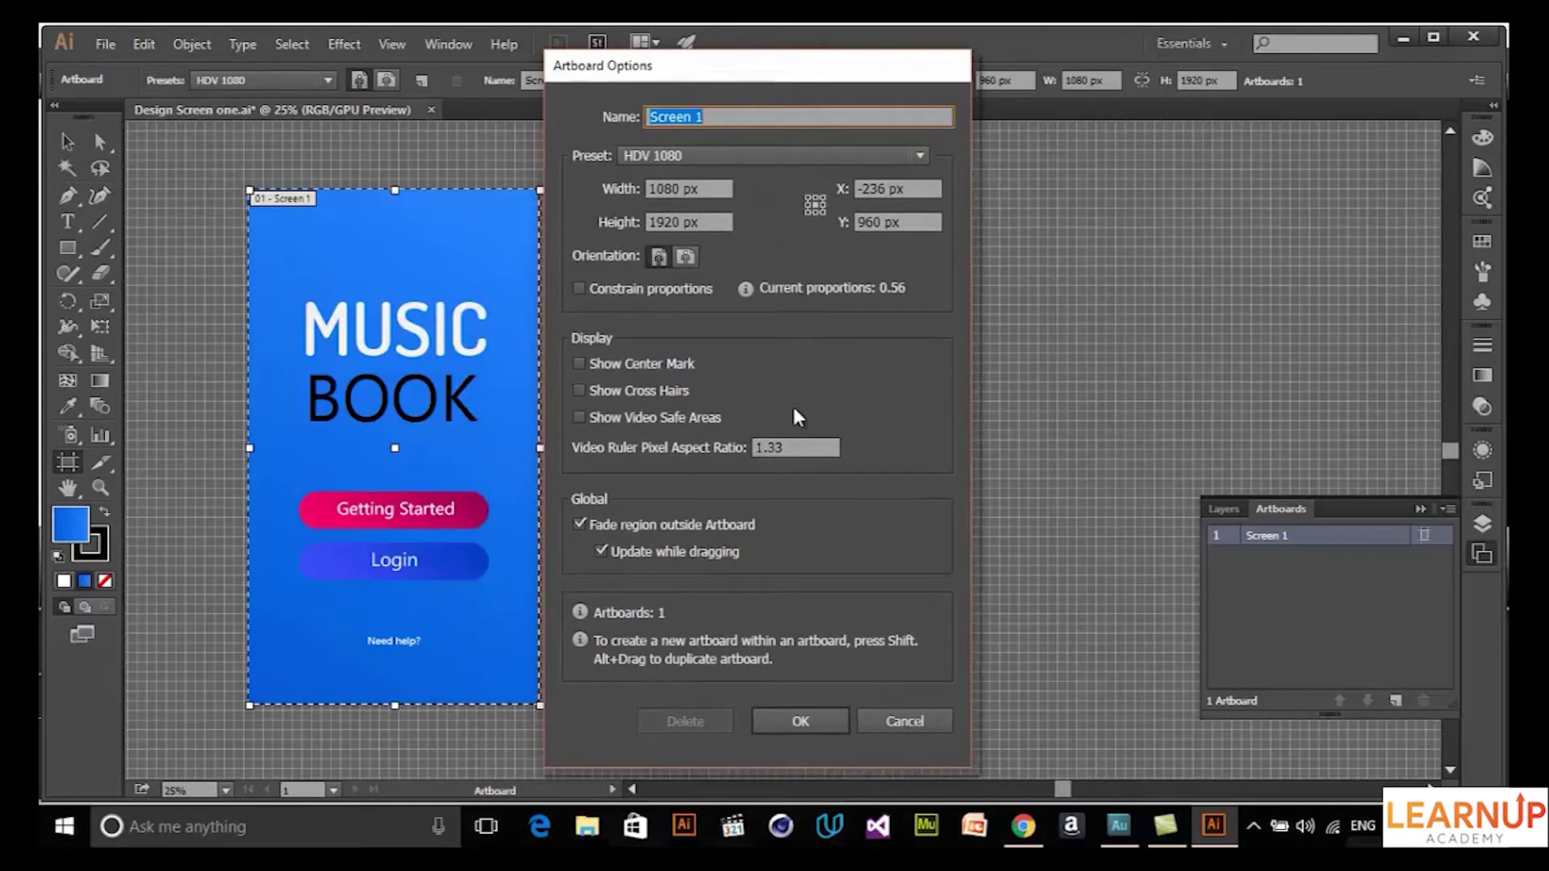
key(Return)
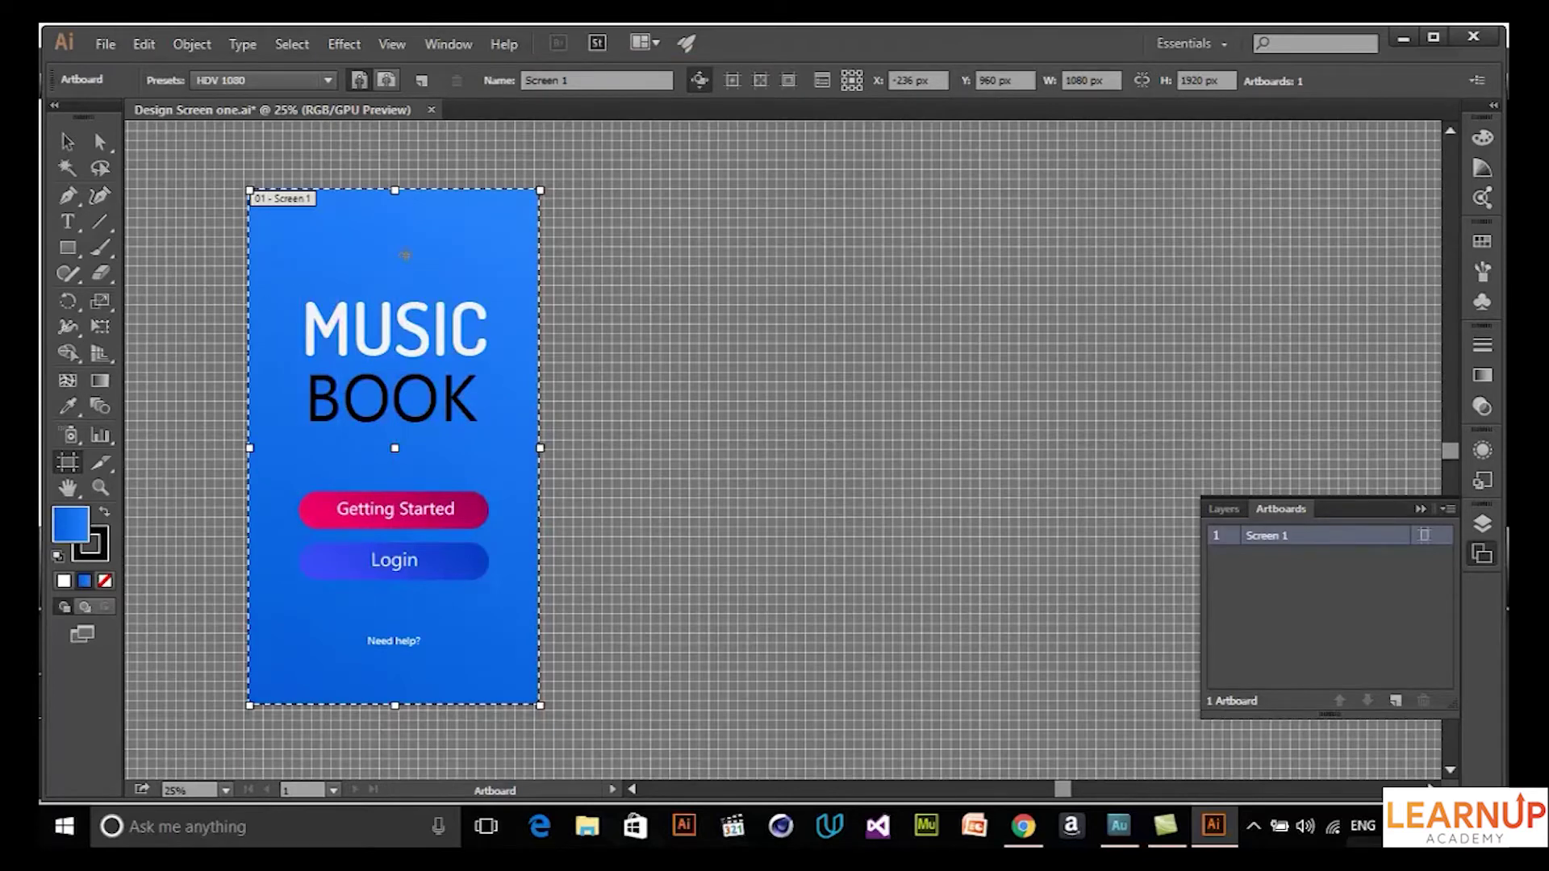
Step: Duplicate the Screen 1 artboard with its artwork, placing the copy beside it at about X 1028 px, Y 960 px
drag(417, 259, 756, 259)
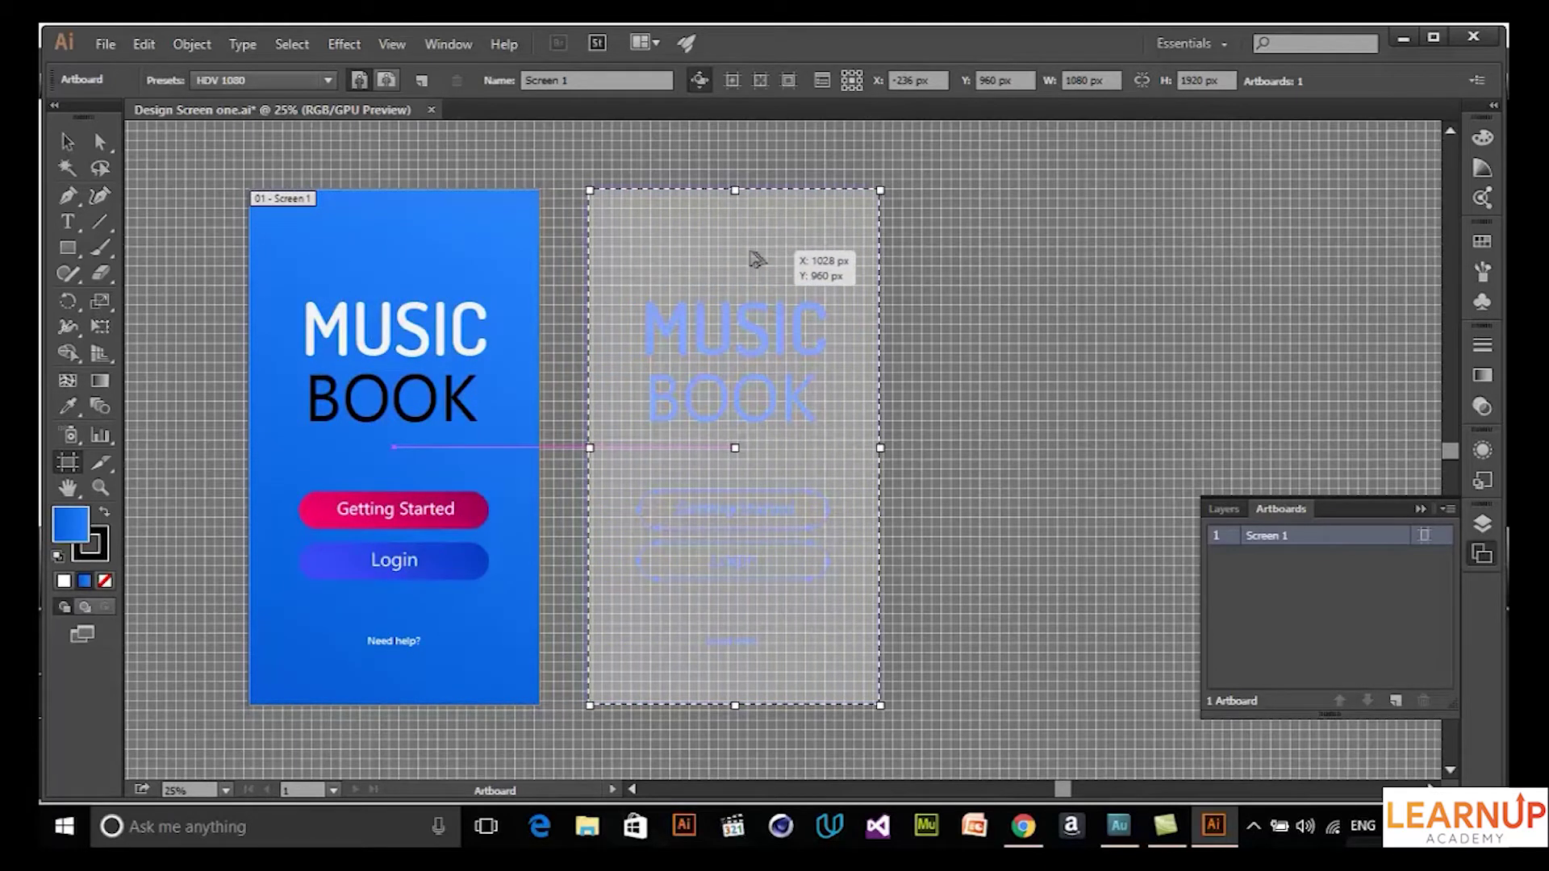
drag(752, 255, 751, 253)
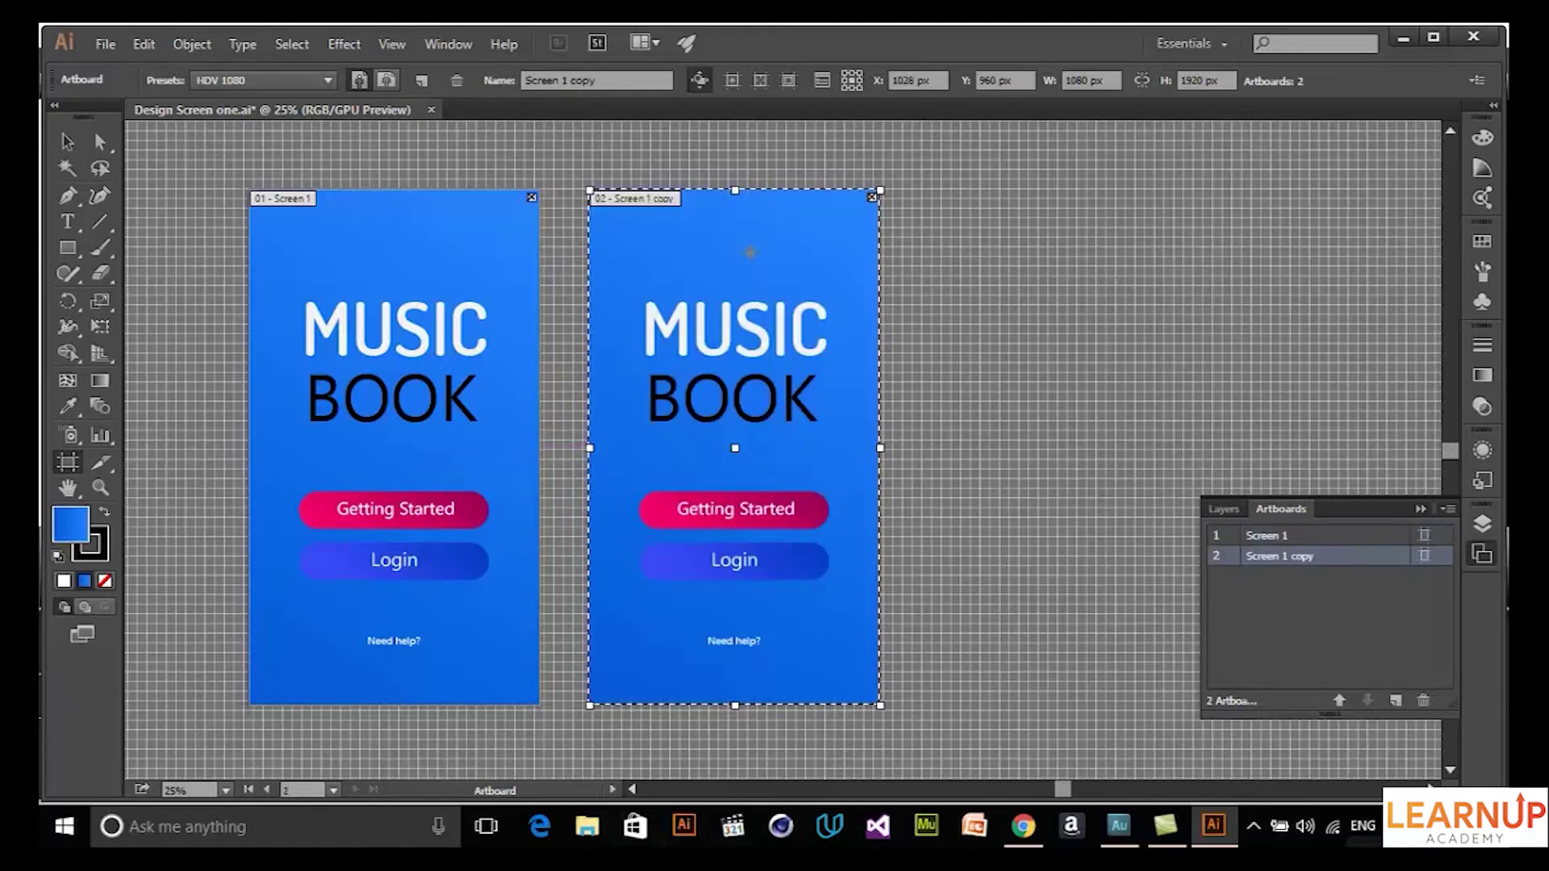
Step: Replace the MUSIC heading on the Screen 1 copy artboard with "Logging ?"
key(shift+Page_Up)
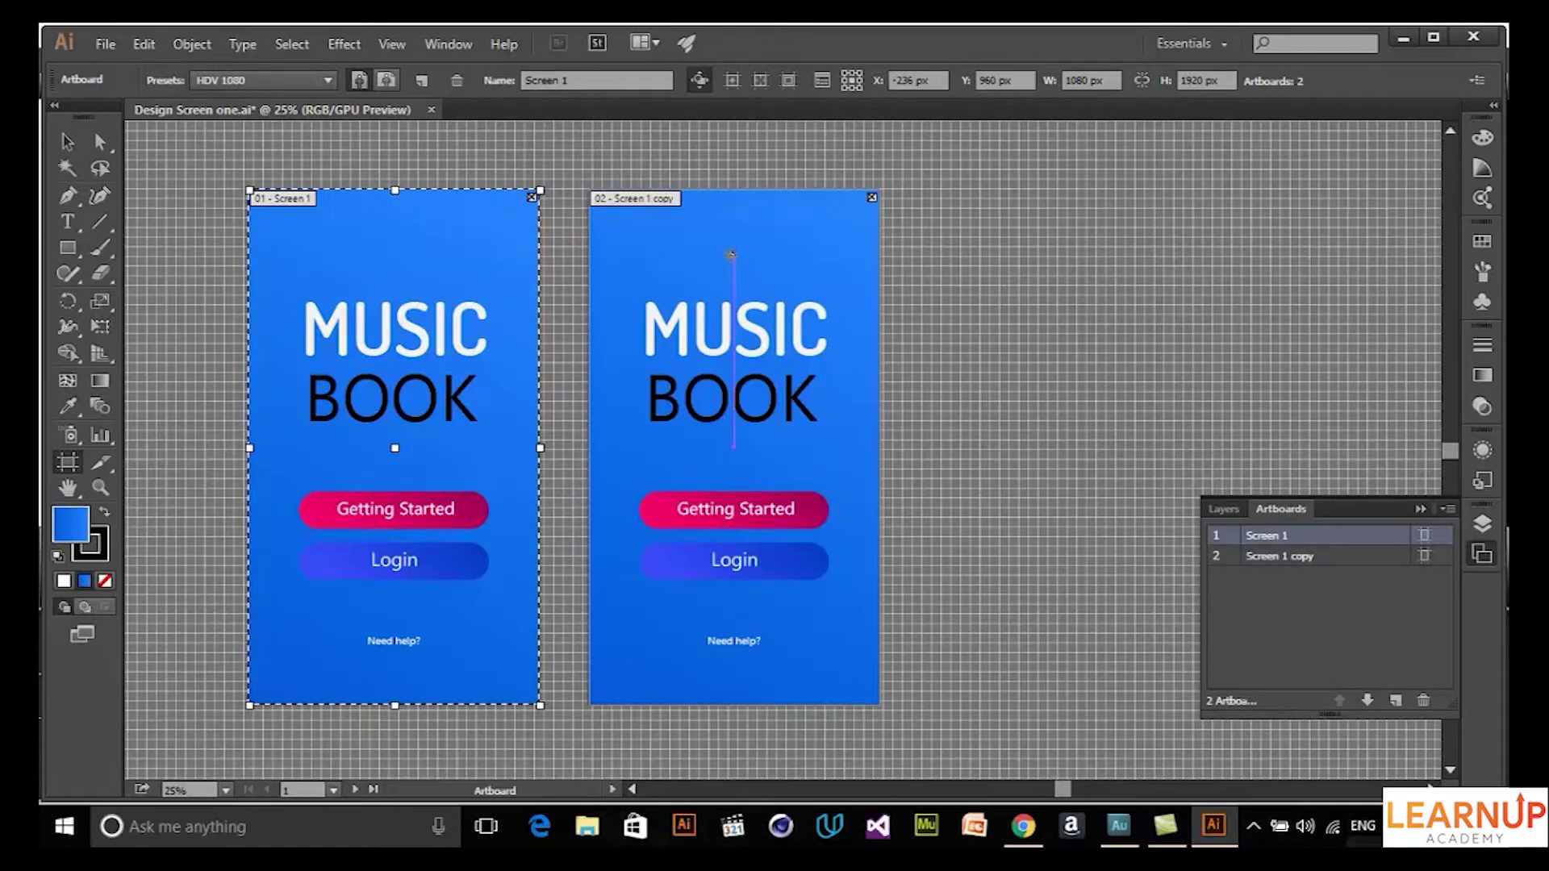
key(v)
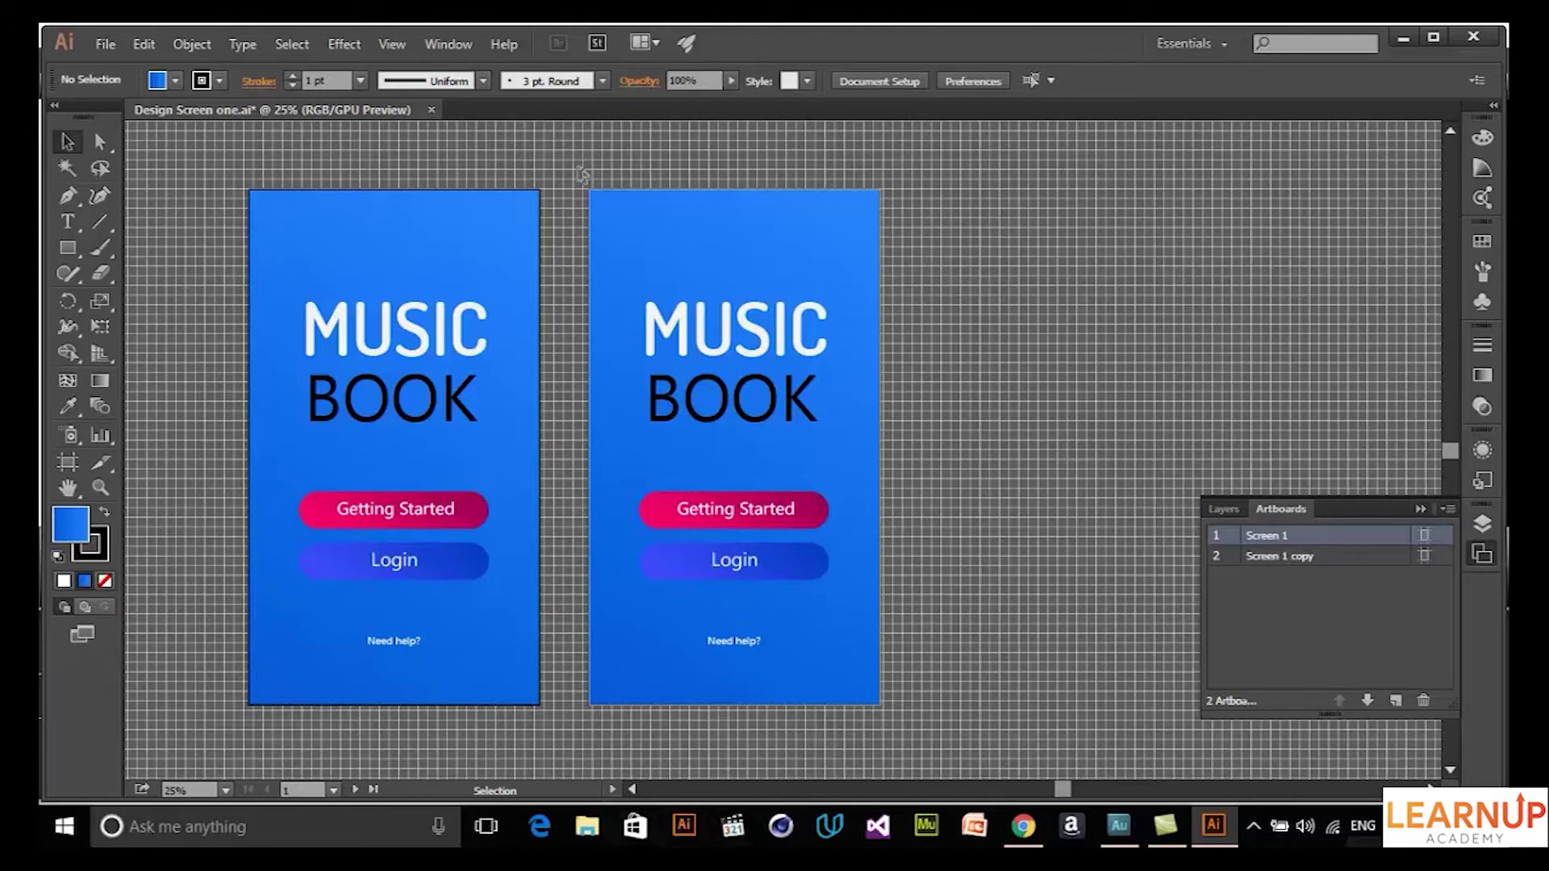
double_click(643, 292)
text(Log)
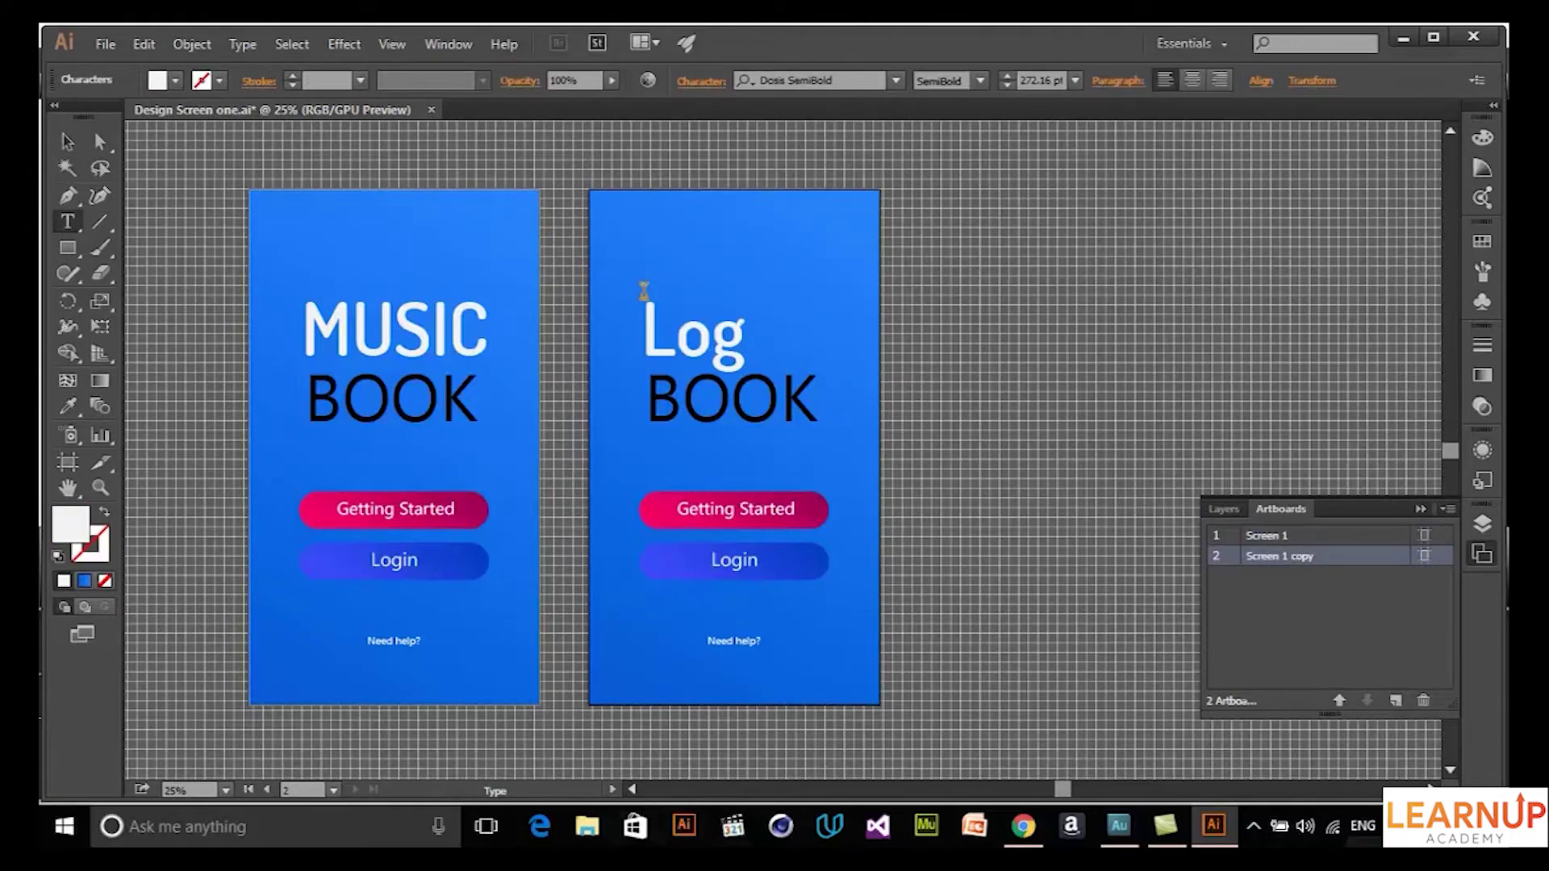
text(ging ?)
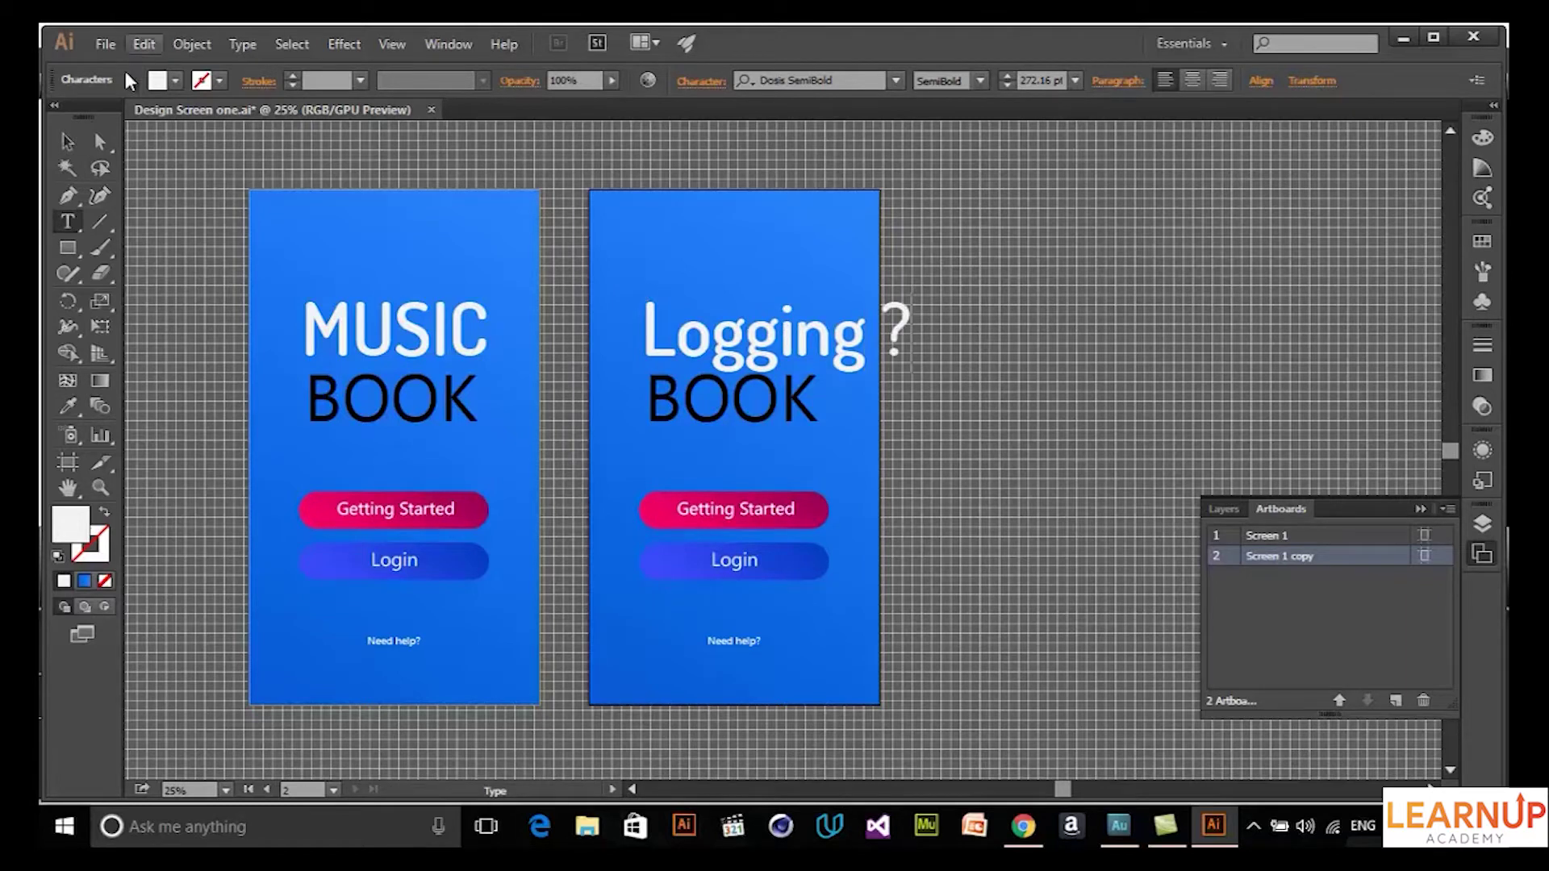
Step: Scale the "Logging ?" heading down to fit the artboard, shift BOOK slightly down, and move the Getting Started and Login buttons up
click(68, 141)
drag(915, 376, 796, 336)
drag(790, 399, 790, 416)
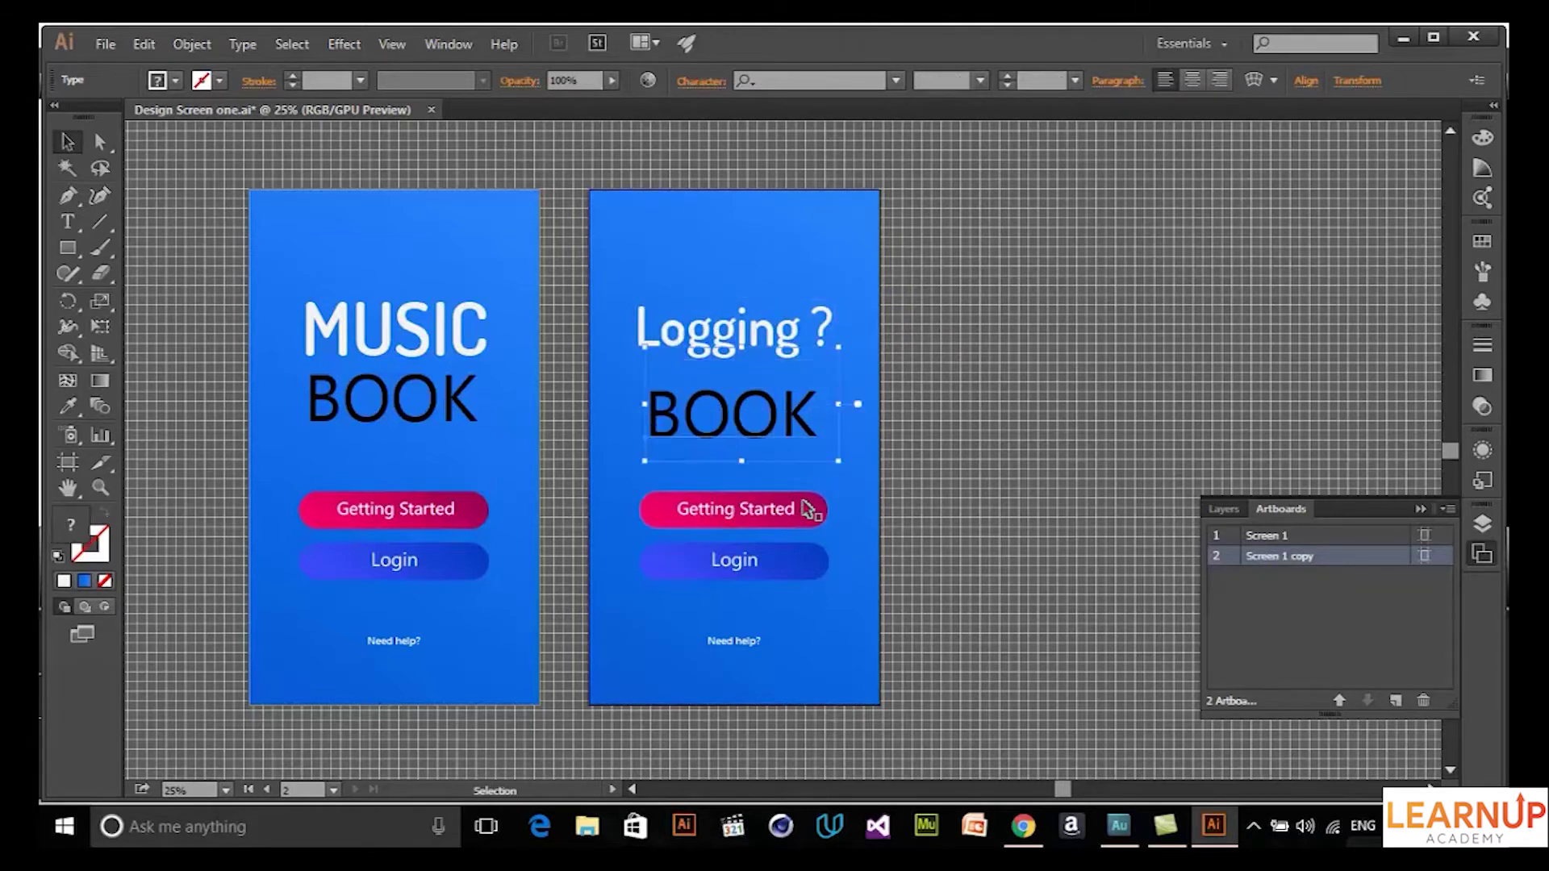
drag(809, 505, 805, 492)
drag(806, 565, 791, 549)
click(991, 421)
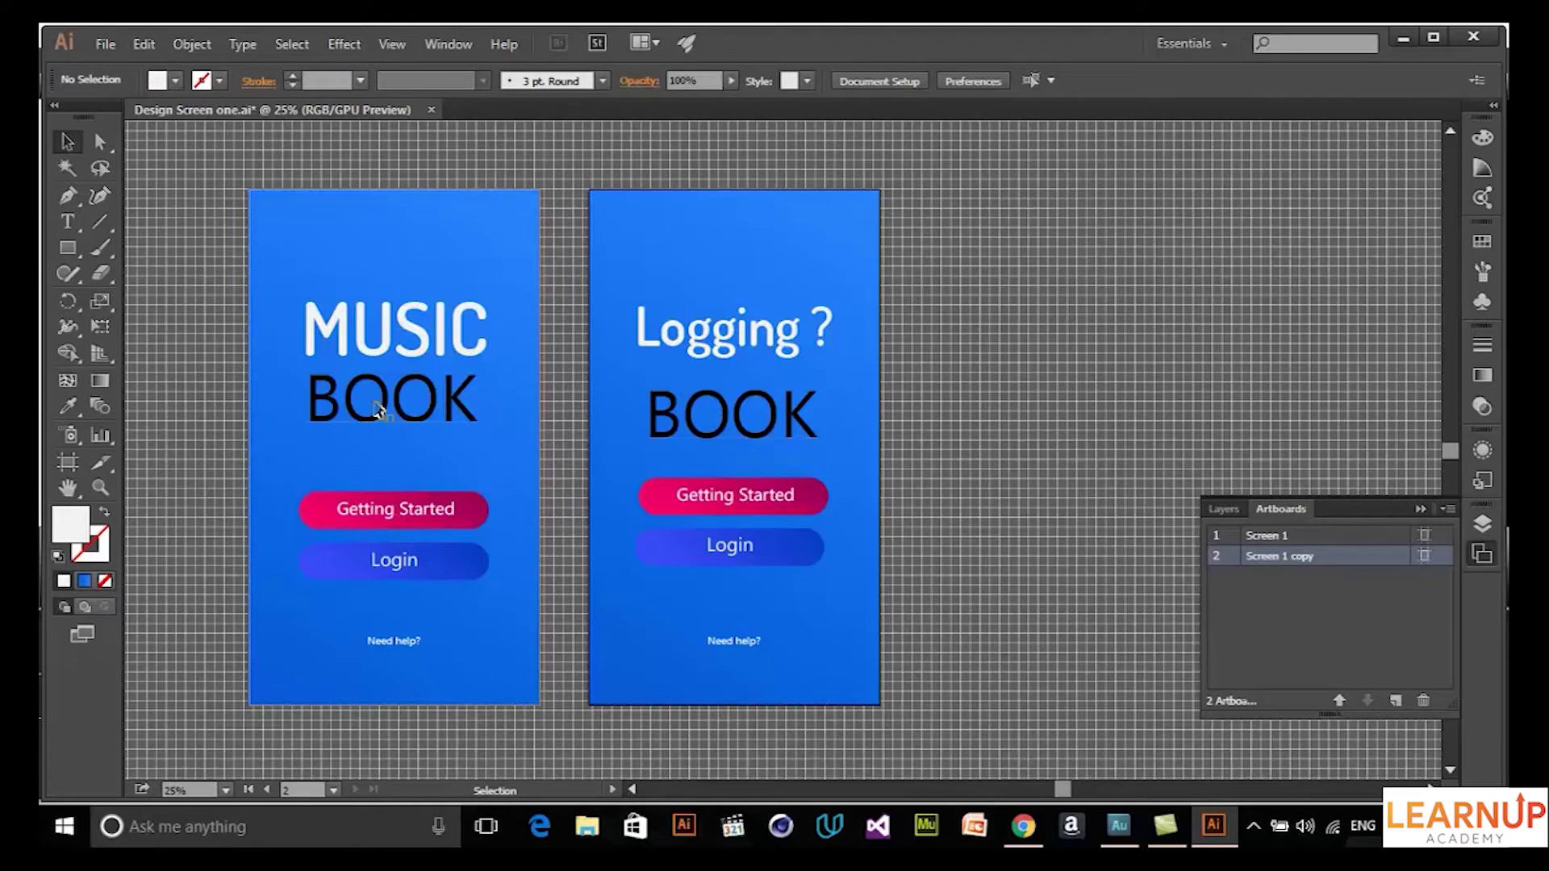
Step: Rename the Screen 1 copy artboard as Screen 2
double_click(1283, 556)
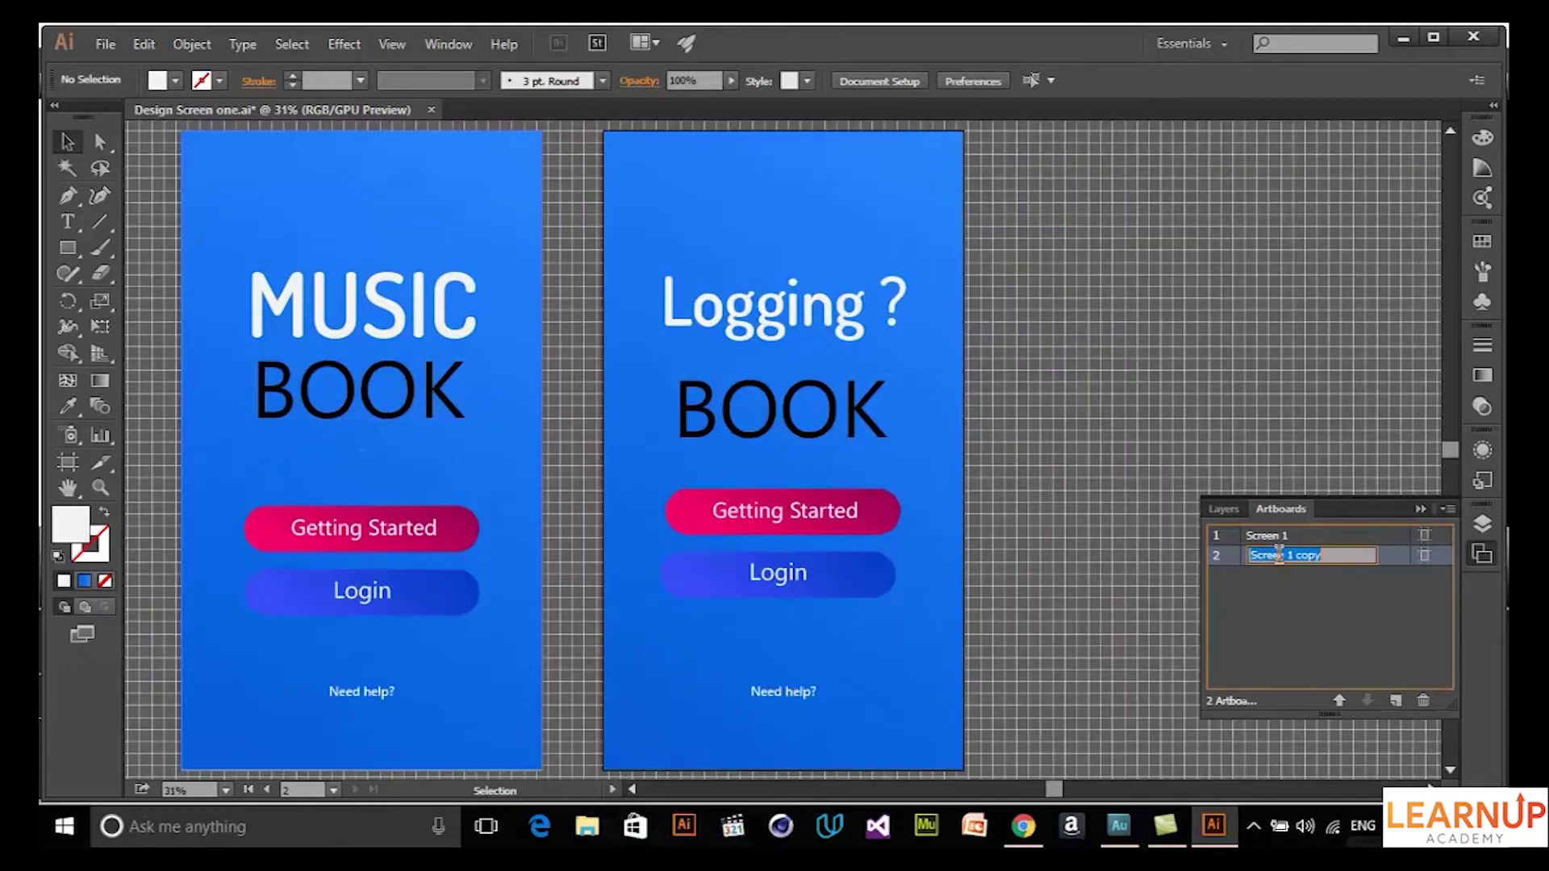
key(BackSpace)
text(Screen)
key(Return)
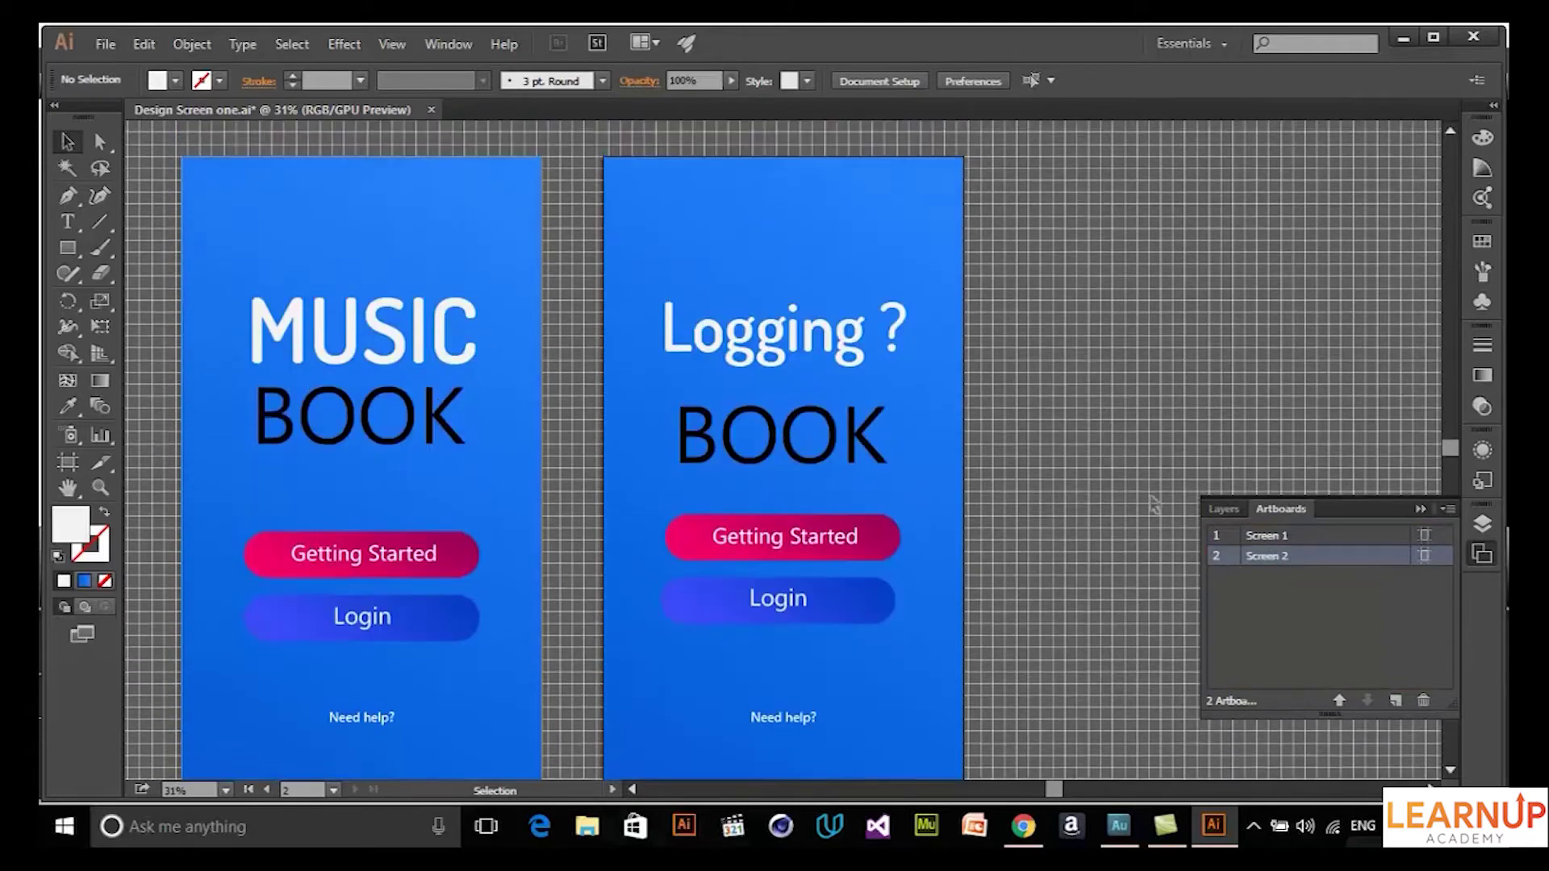
Step: Move Screen 2 above Screen 1 in the artboard order
click(1283, 543)
click(1283, 555)
click(1340, 701)
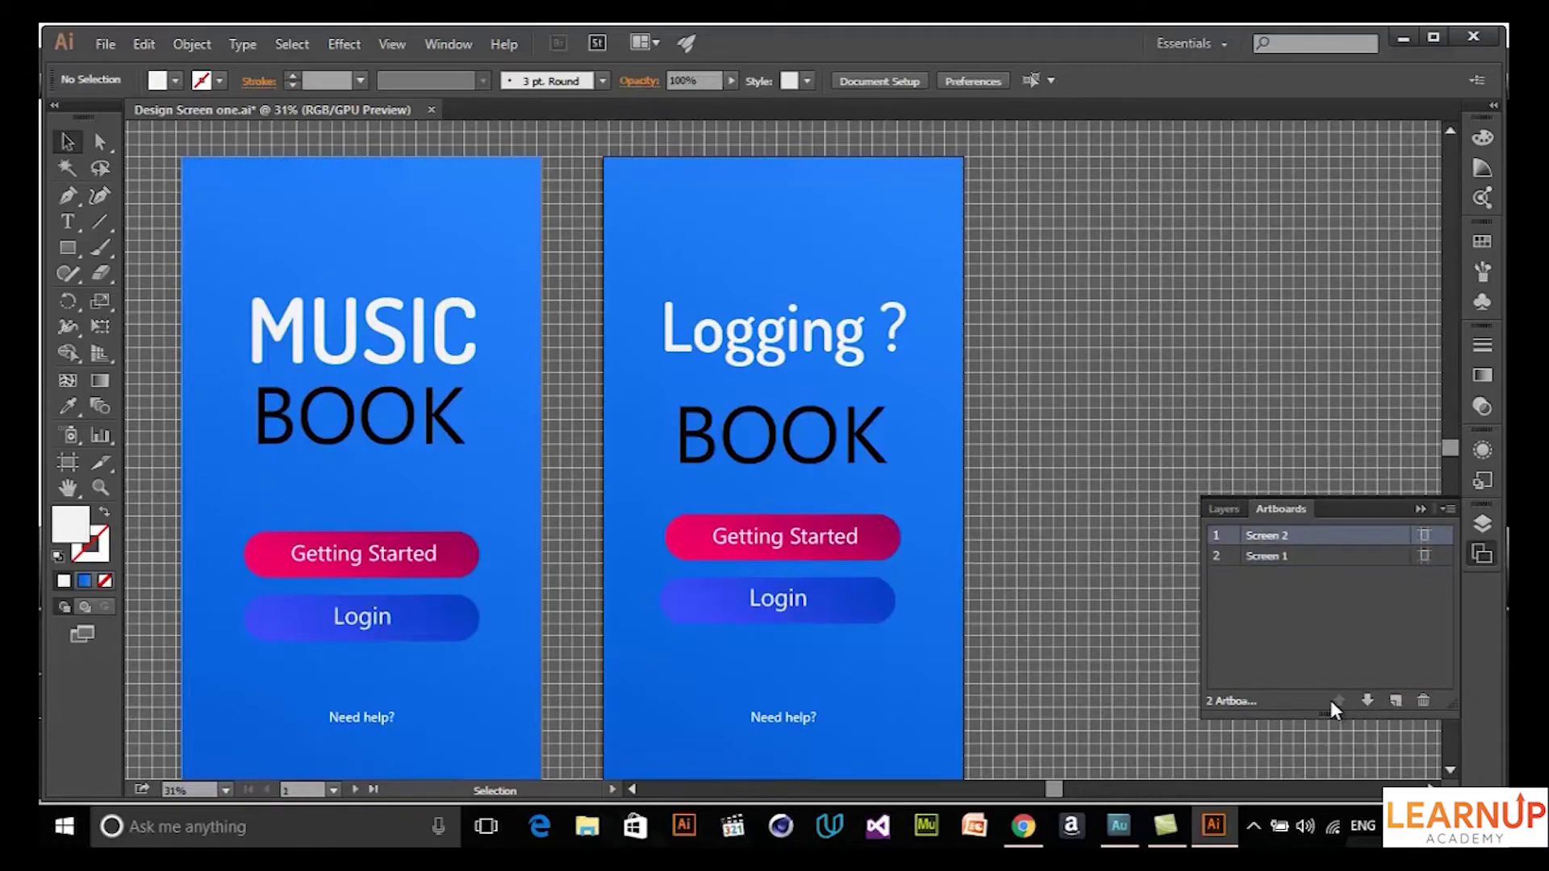
Step: Duplicate the Logging screen's artwork beside the Screen 2 artboard, leaving a small gap between them
key(ctrl+minus)
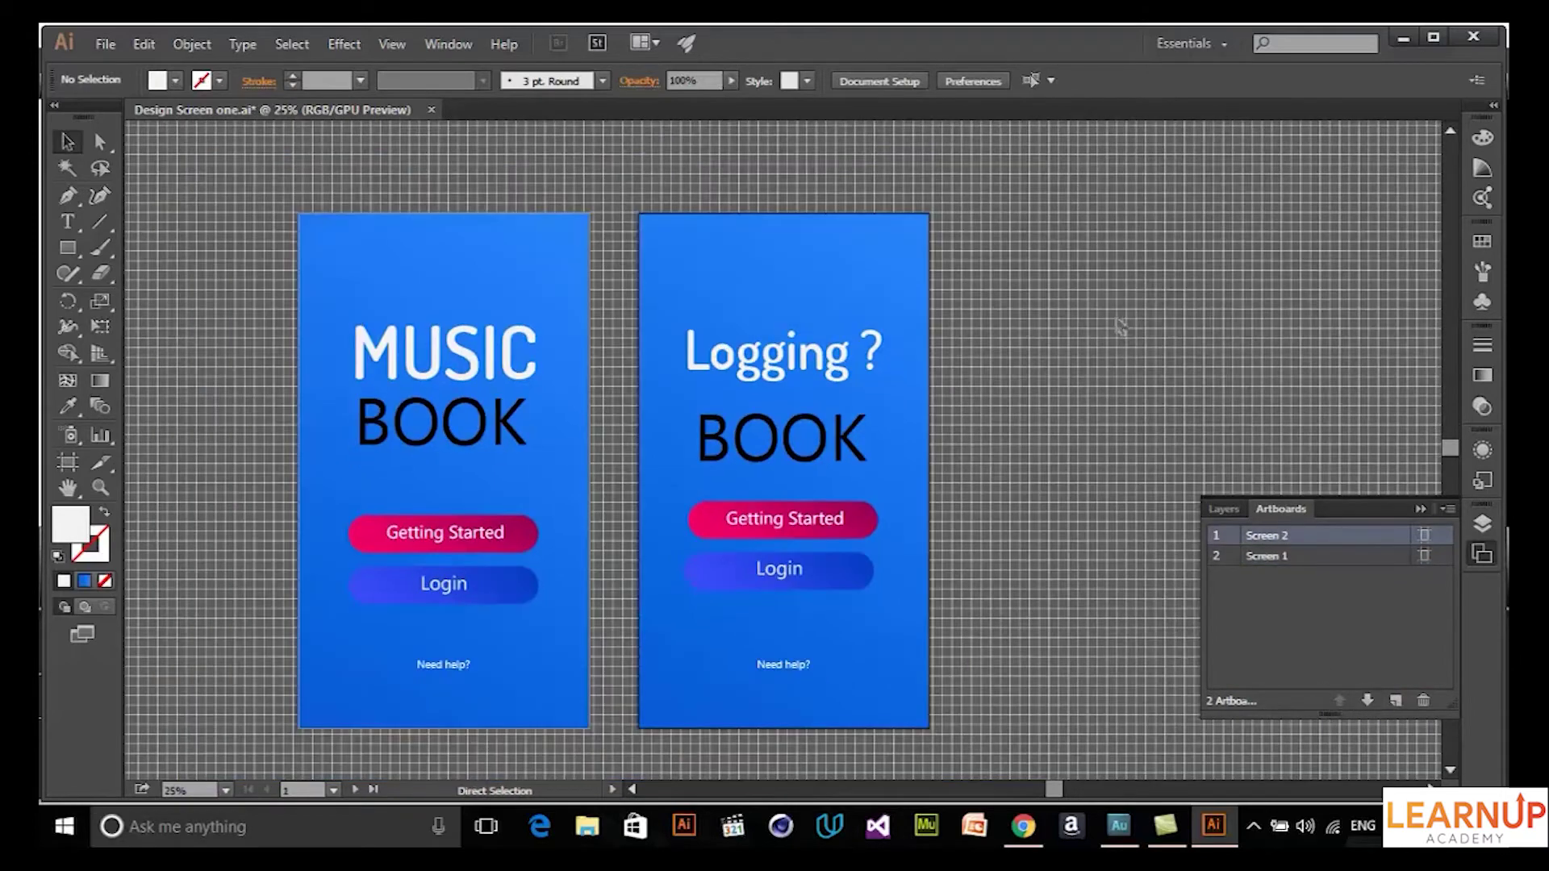
mouse_move(1054, 789)
mouse_down()
mouse_move(1086, 791)
mouse_move(1060, 792)
mouse_up()
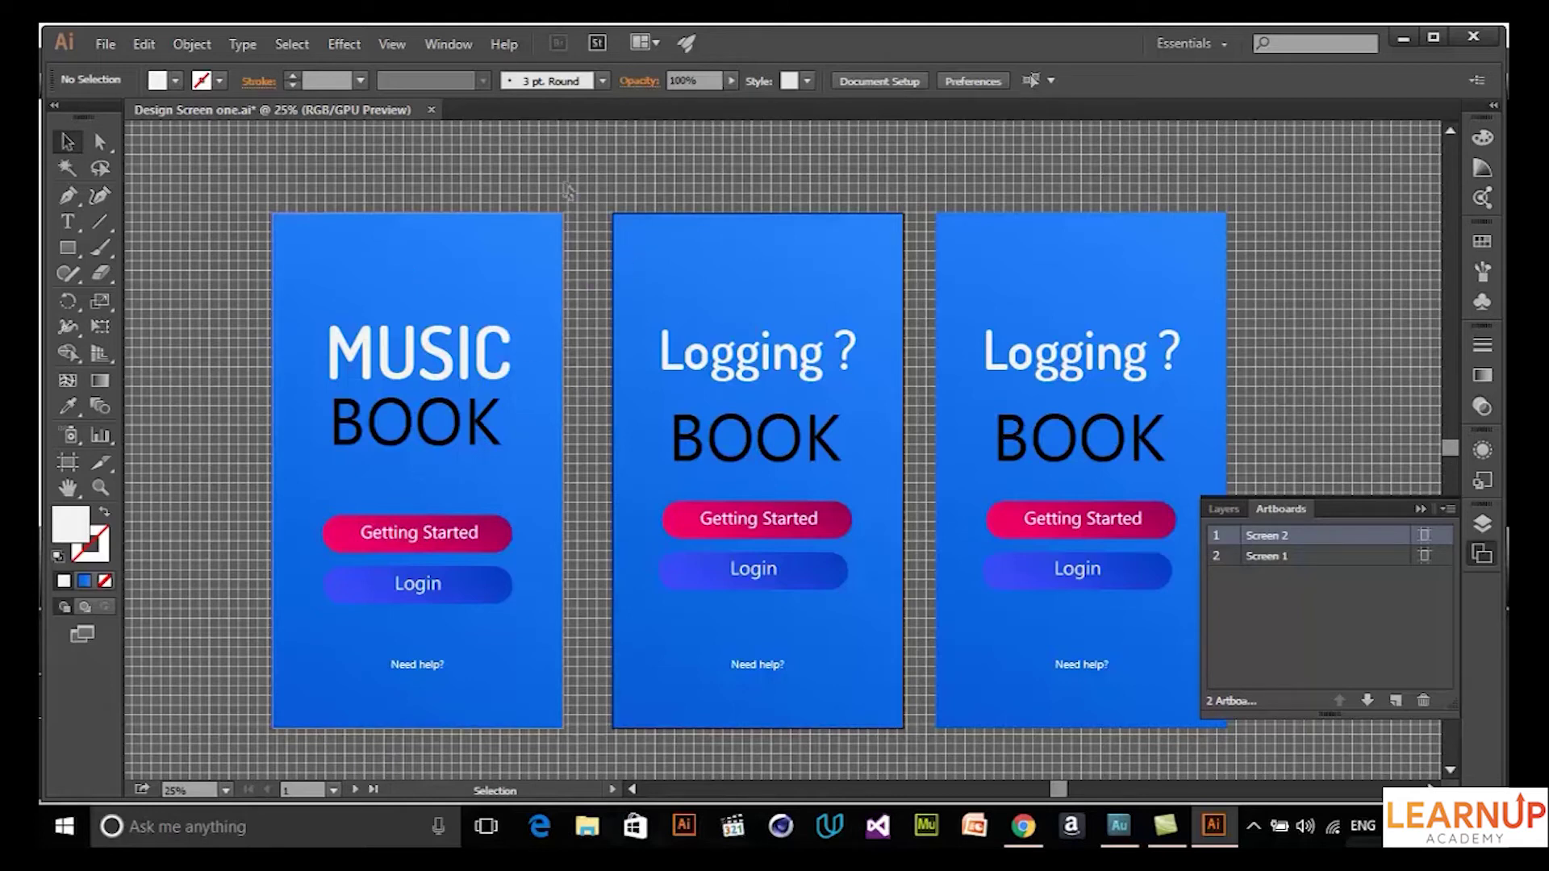
click(478, 539)
click(421, 670)
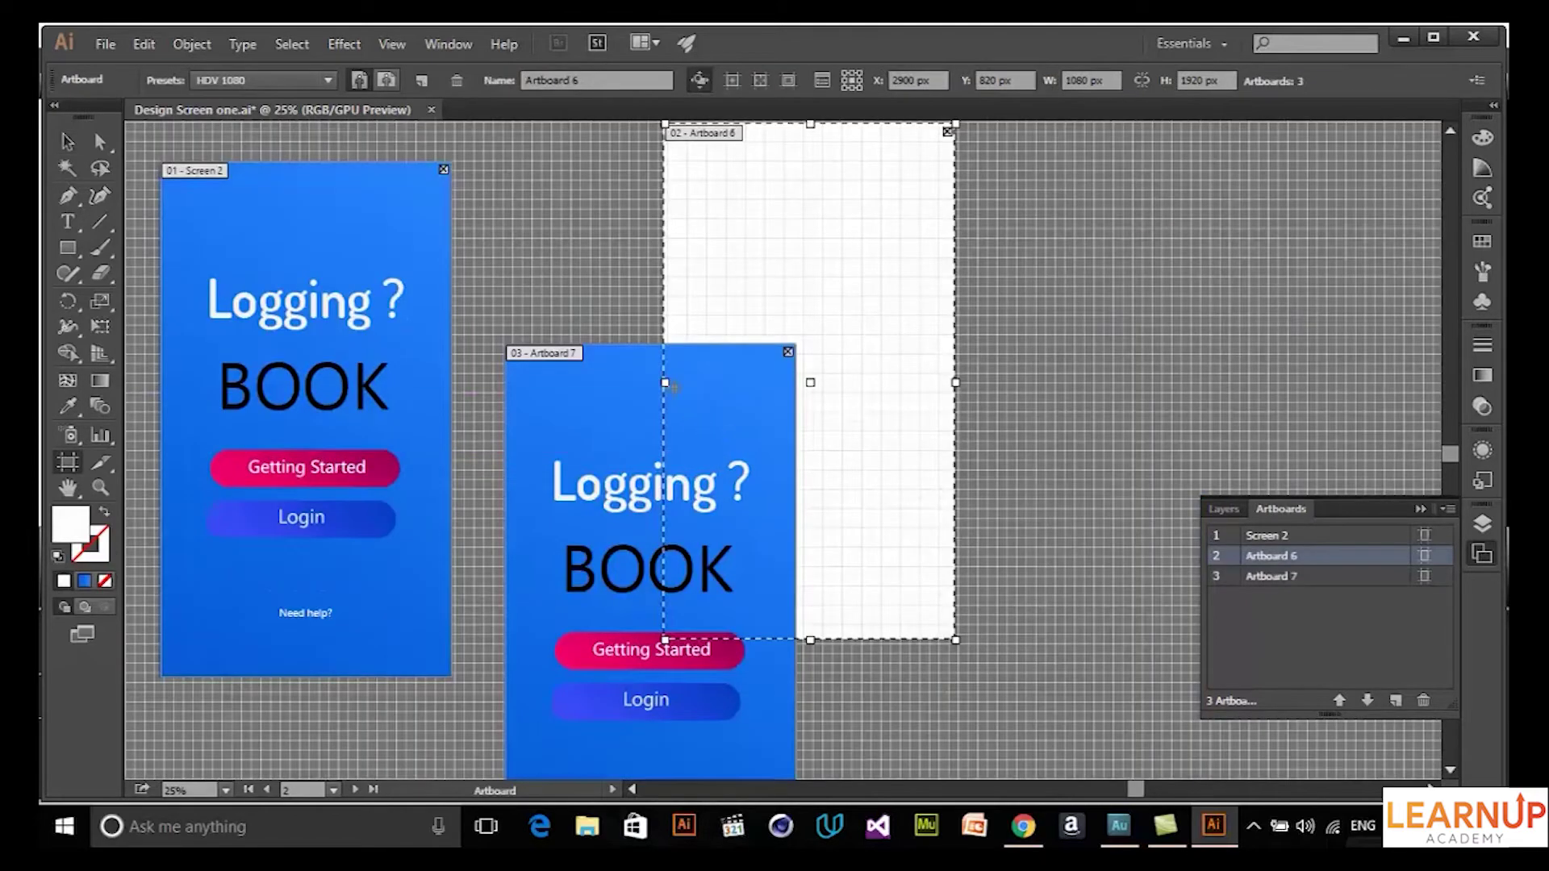
Step: Undo the recent artboard additions and moves around the duplicated Logging screen
key(ctrl+z)
key(ctrl+z)
key(ctrl+z)
key(ctrl+z)
key(ctrl+z)
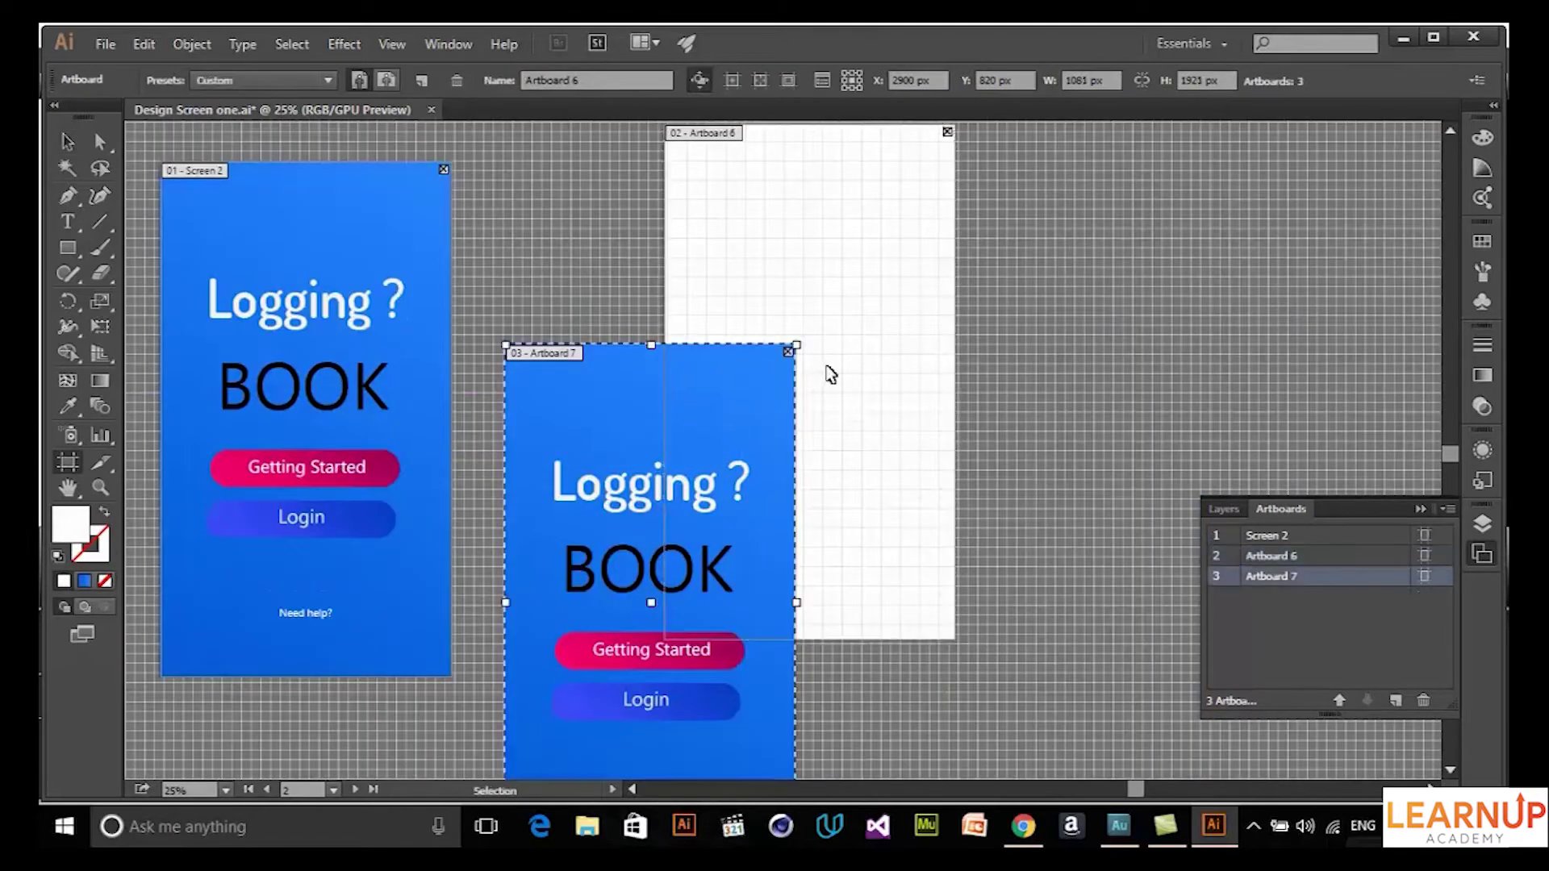
key(ctrl+z)
key(ctrl+z)
key(ctrl+z)
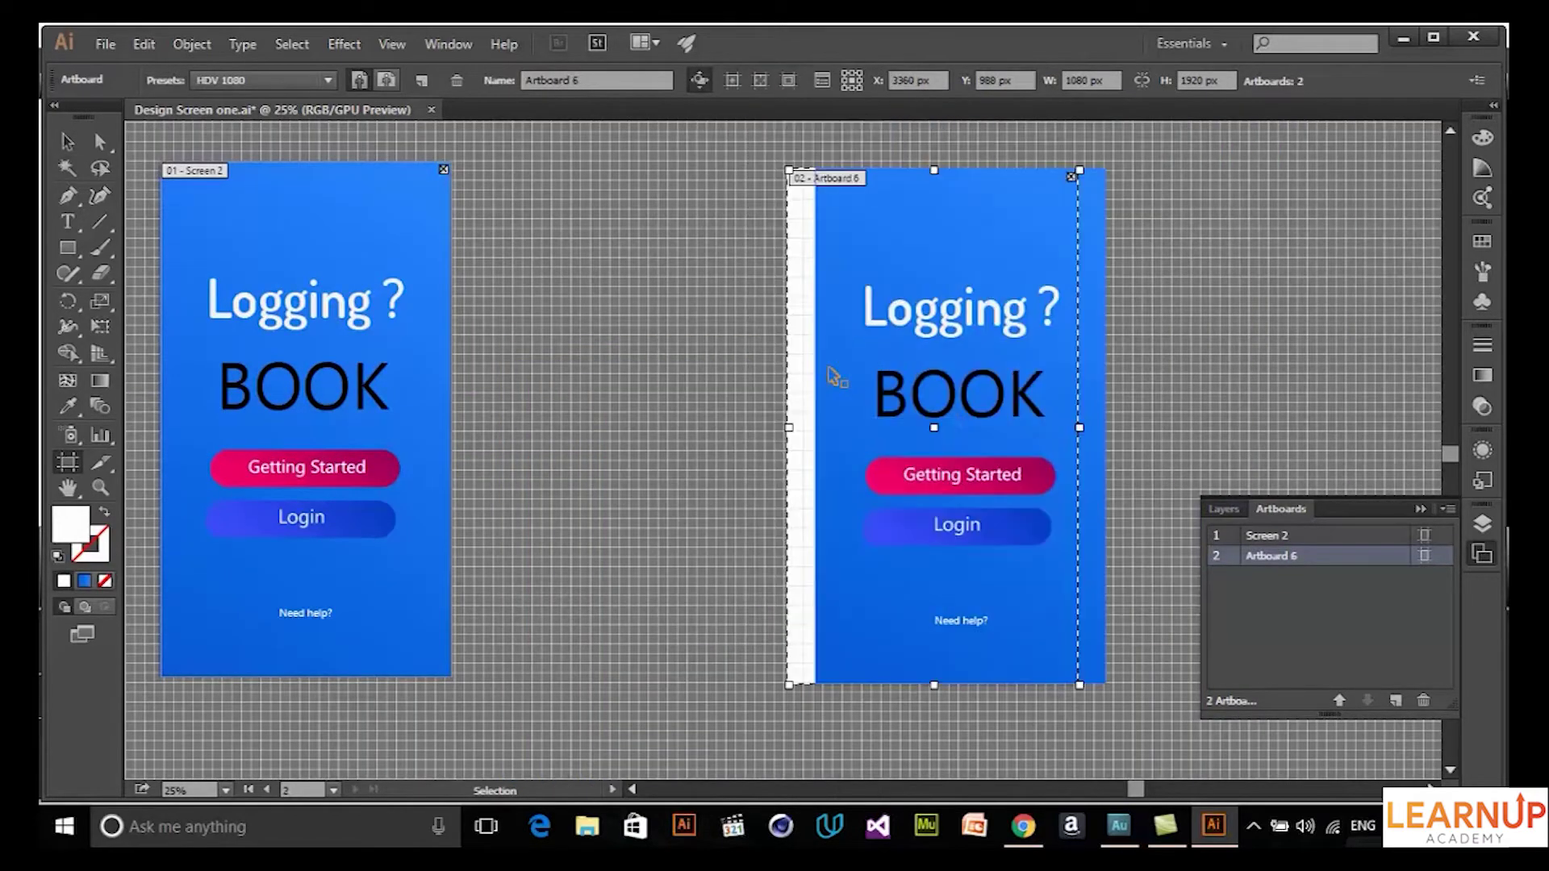
Step: Create an artboard fitted around the duplicated Logging screen and add two blank artboards of 1081 x 1921 px beside it
click(725, 650)
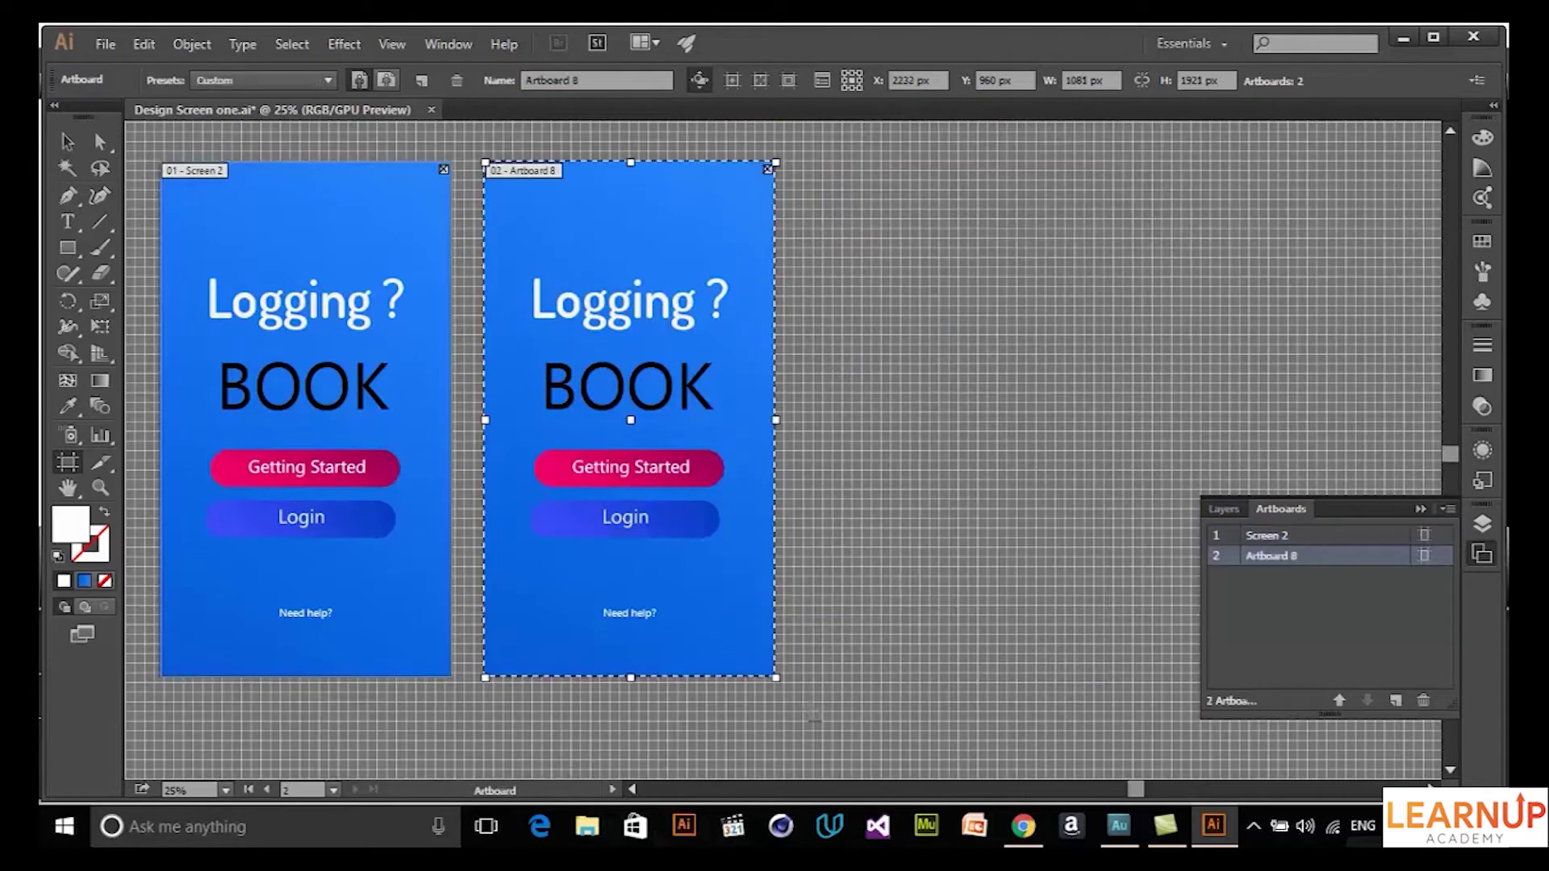
click(1397, 699)
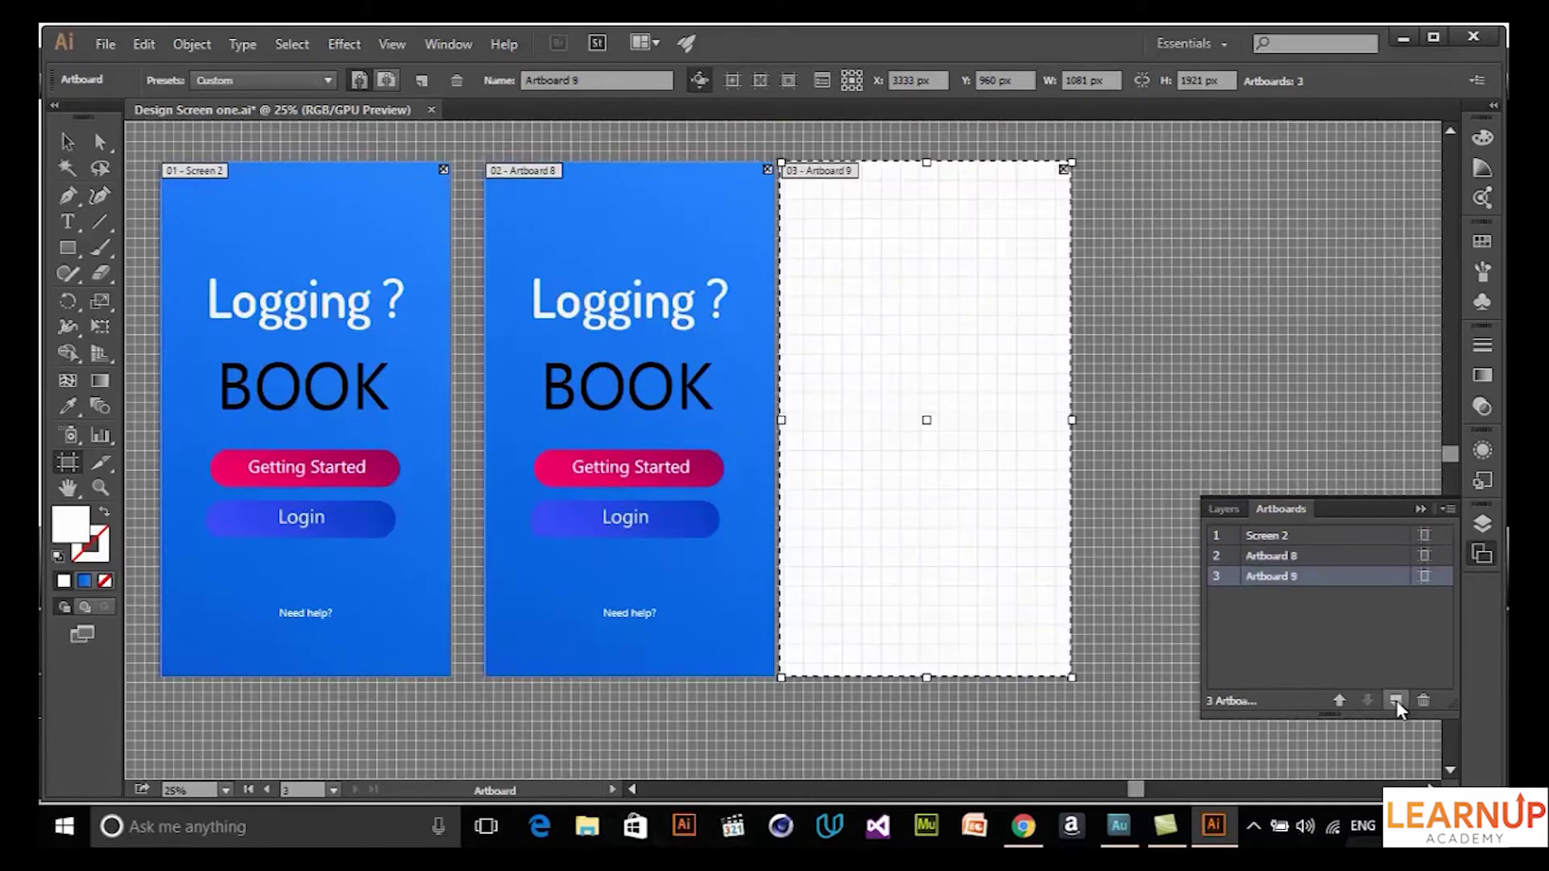
click(1396, 700)
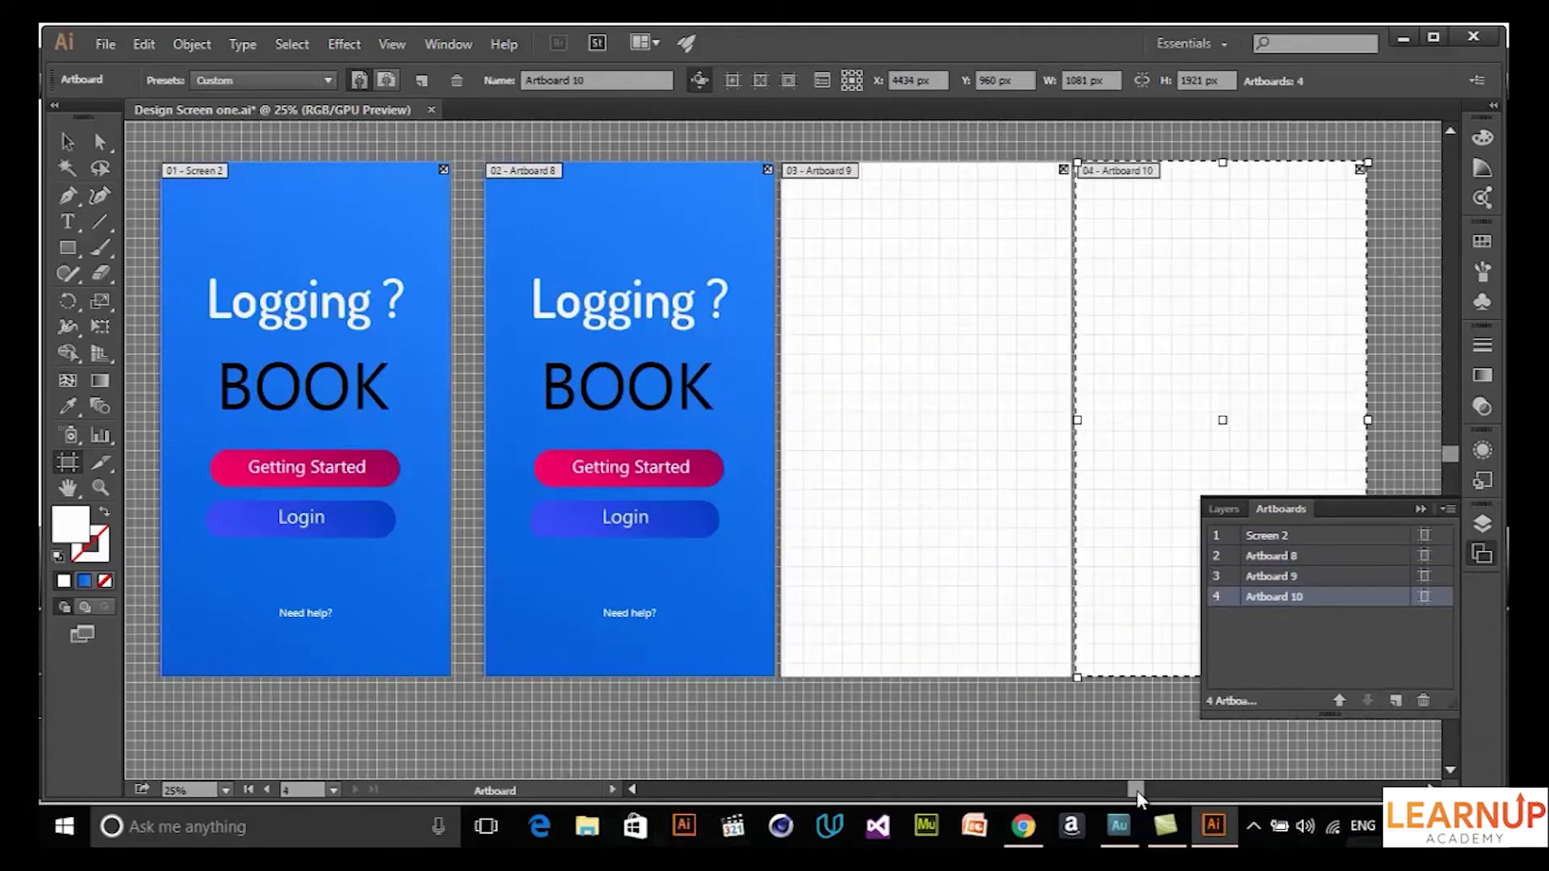
drag(1136, 791, 1199, 790)
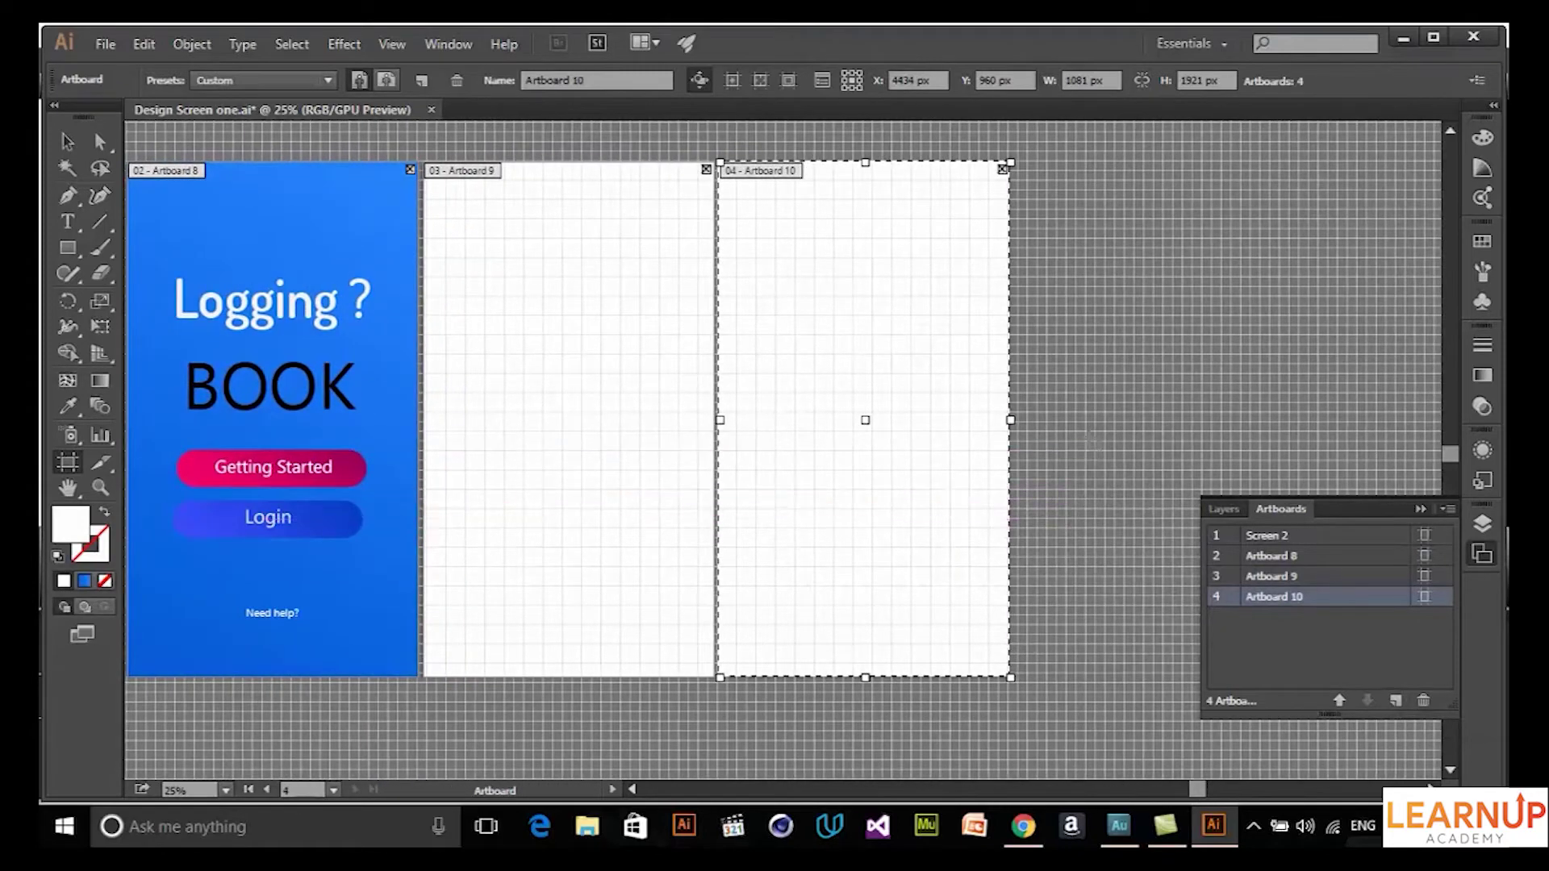
Step: Shift the Getting Started button on Artboard 8 to about X 2216 px, in line with the Login button
click(67, 142)
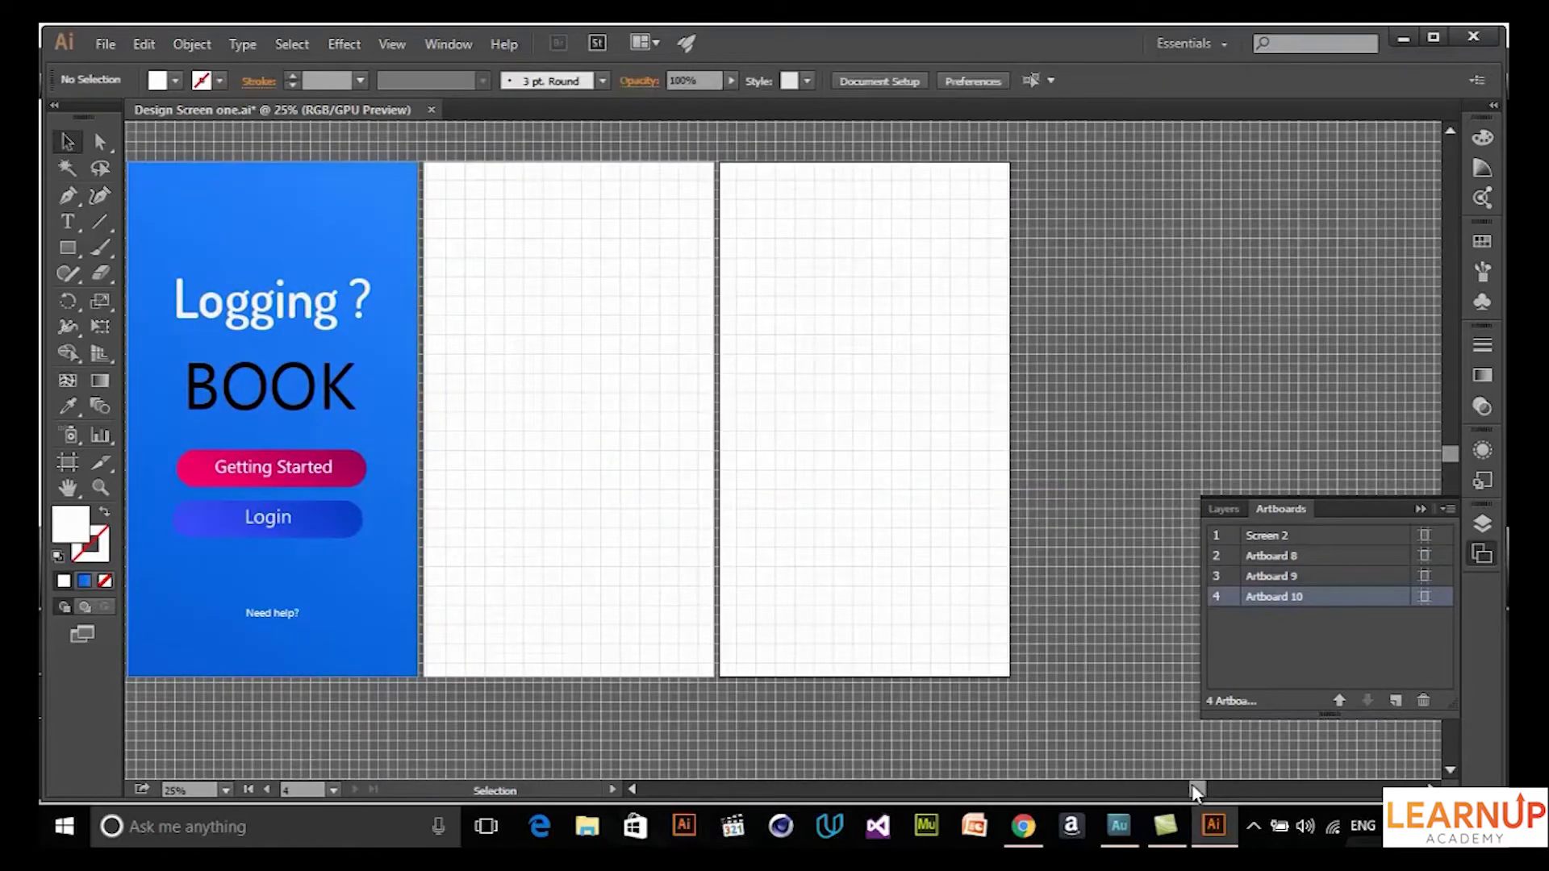
drag(1198, 793, 1133, 791)
click(638, 475)
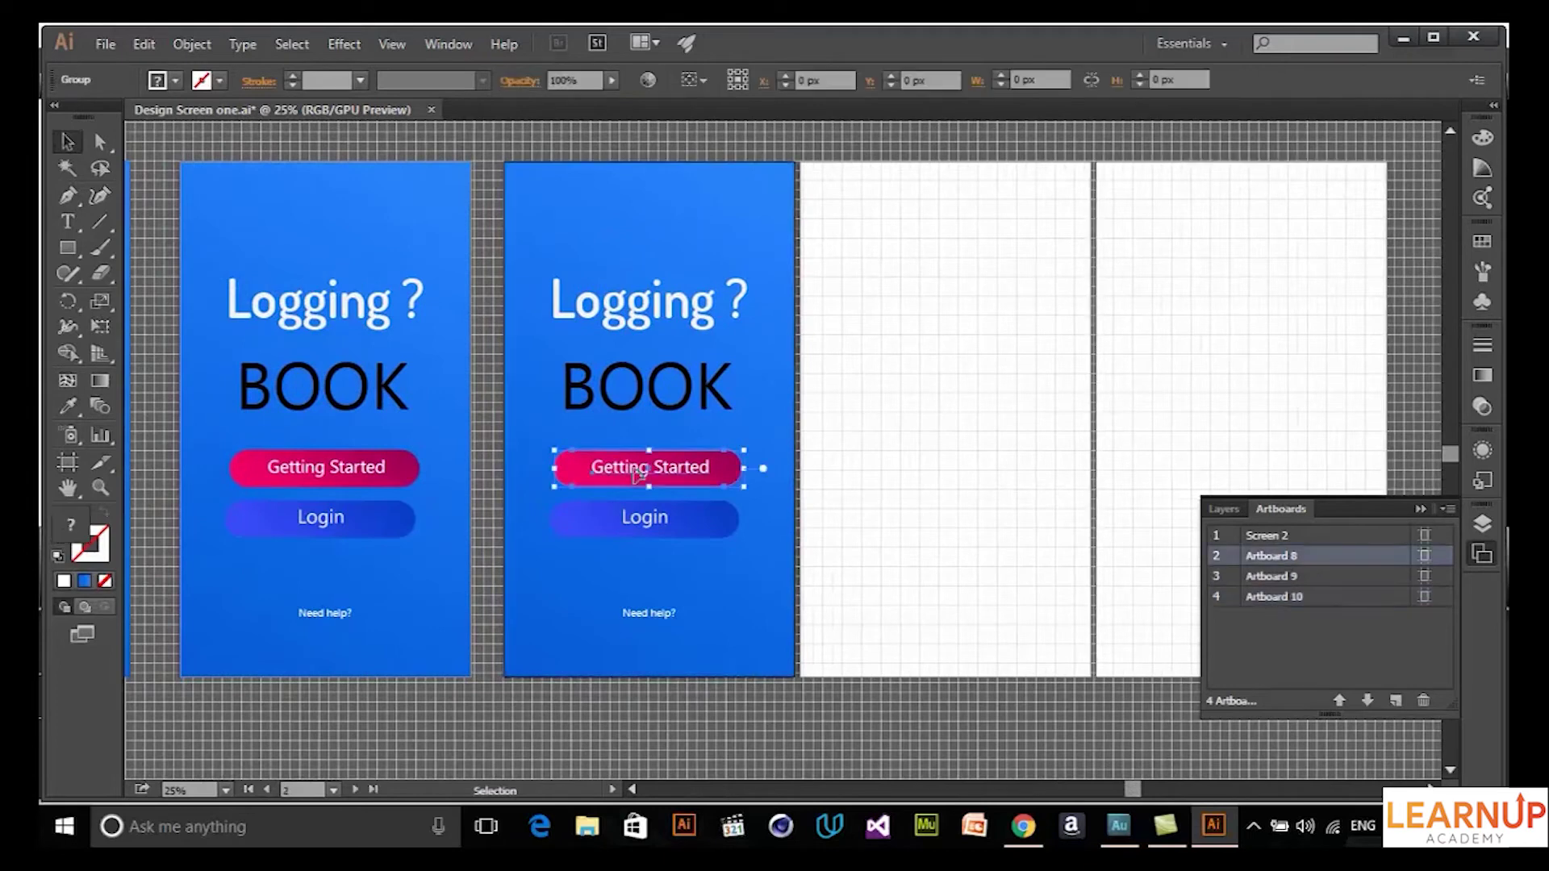
drag(713, 478, 716, 481)
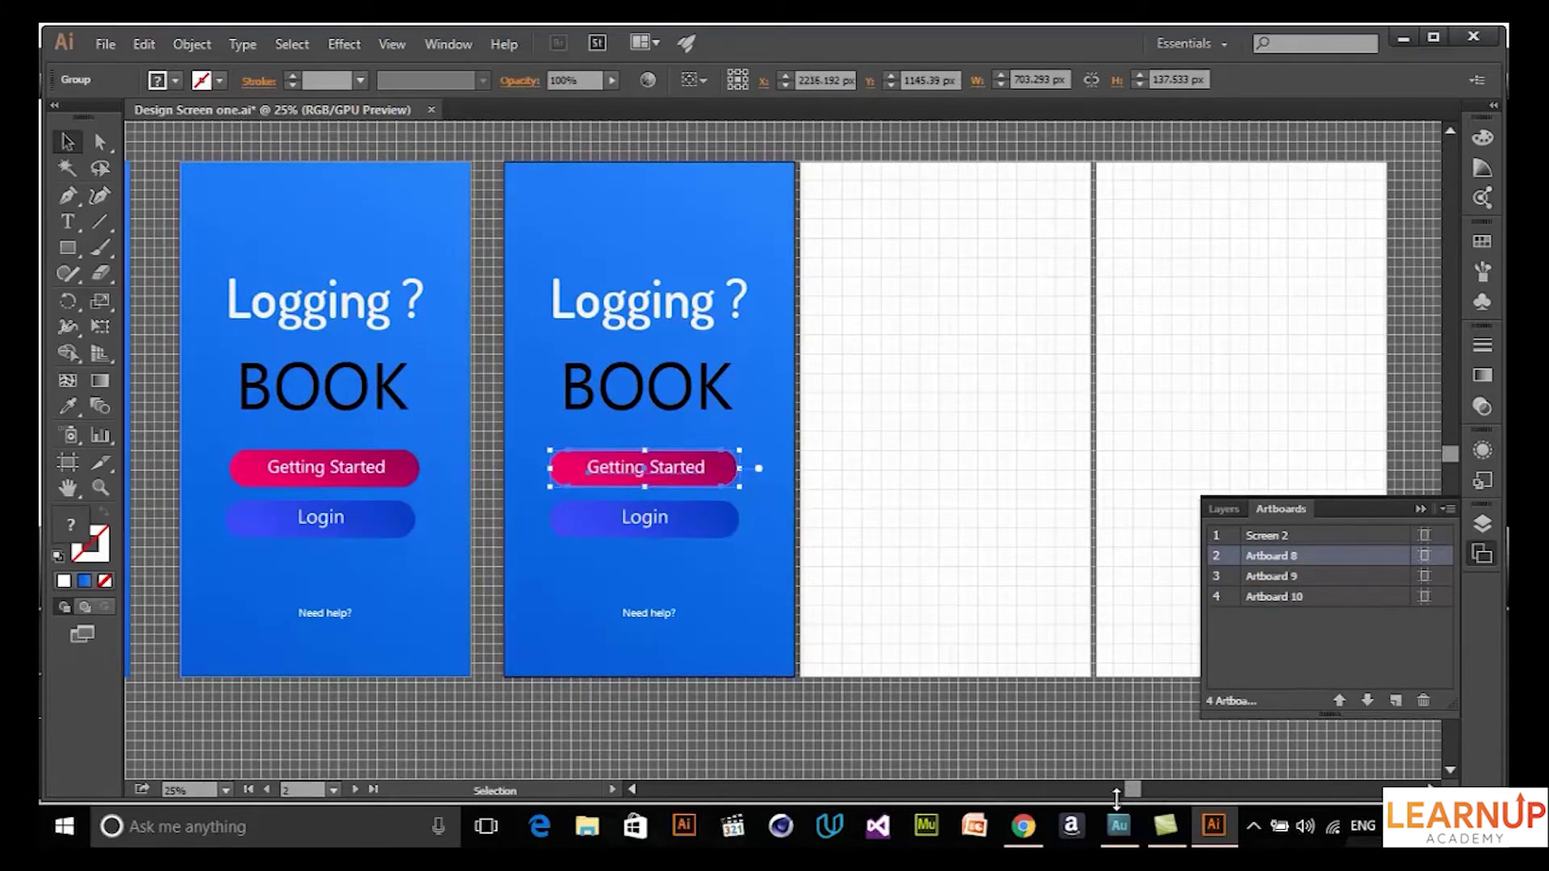
Step: Try placing copies of the Getting Started button on the two blank artboards, and undo them
drag(1133, 791, 1159, 789)
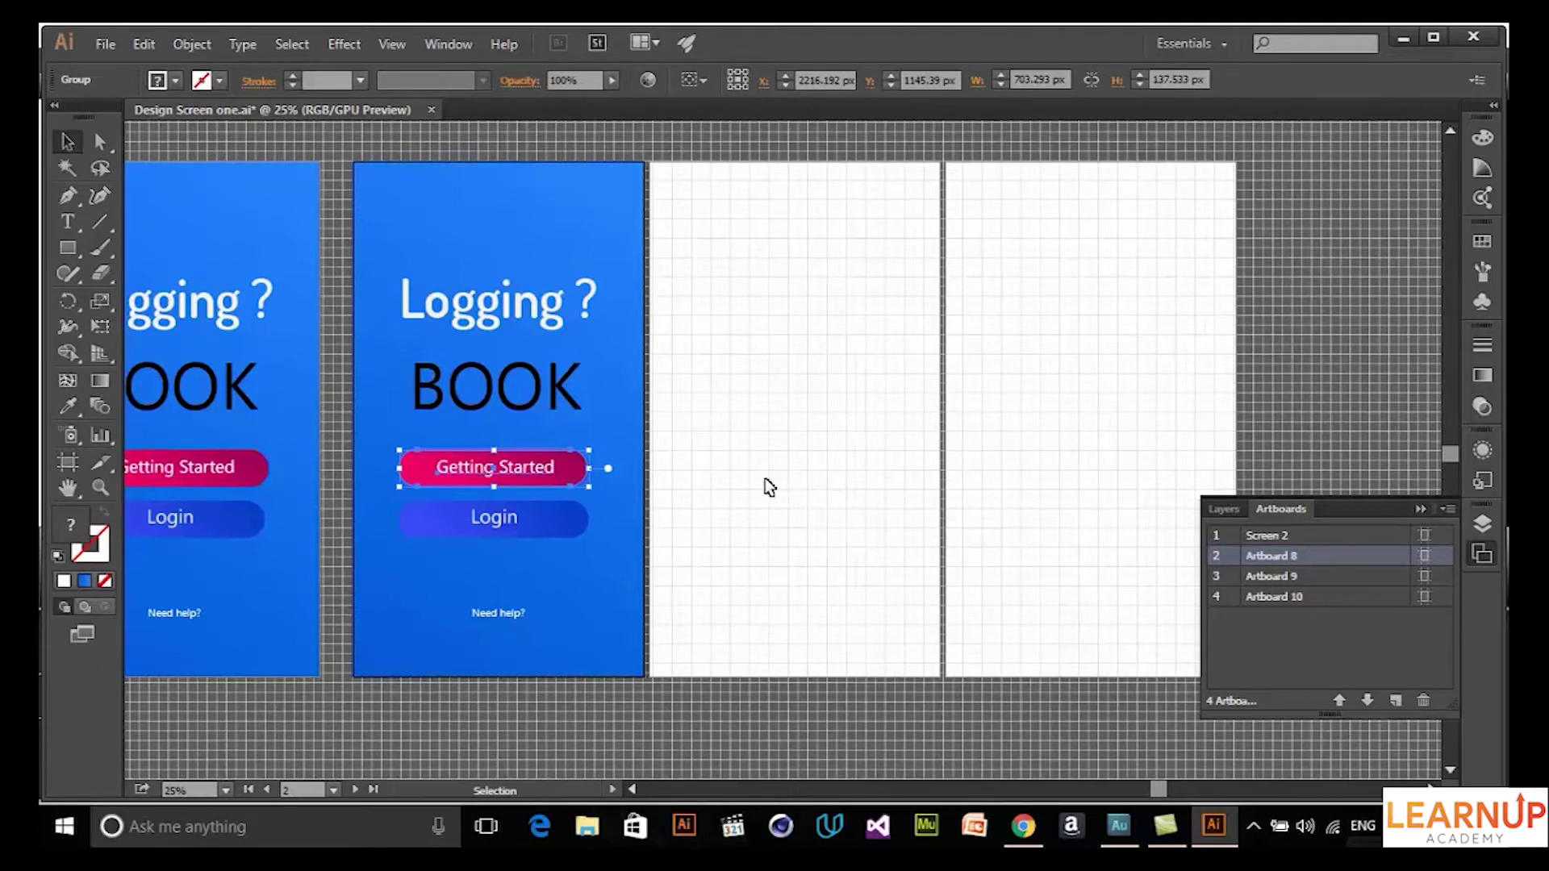
drag(555, 479, 1124, 474)
key(ctrl+z)
key(ctrl+z)
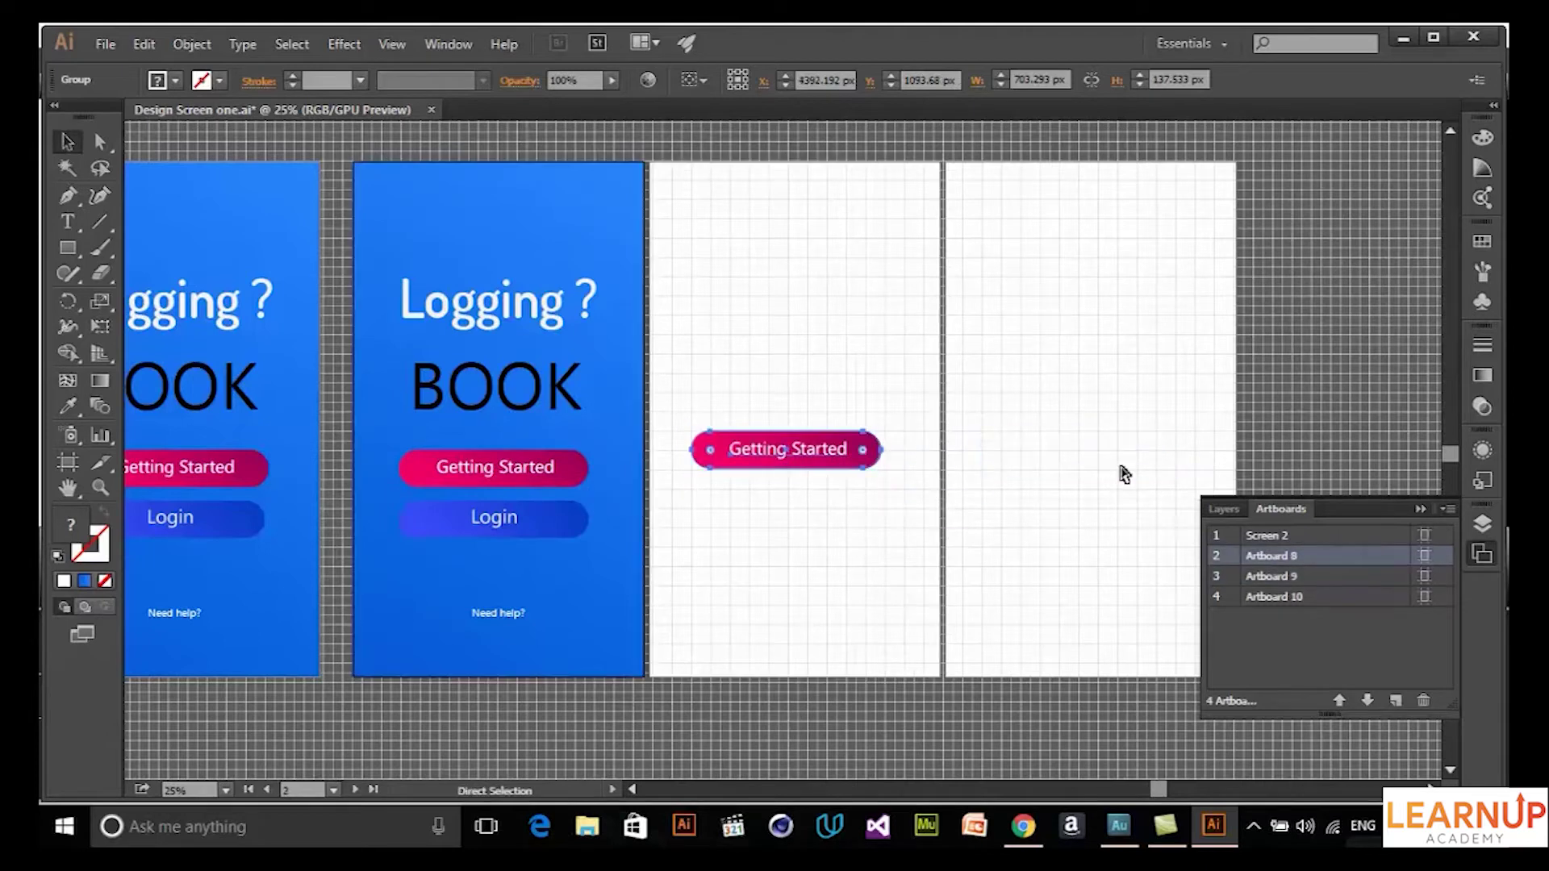
Step: Copy the Getting Started button from Artboard 8 and paste it on all artboards
click(143, 43)
click(201, 148)
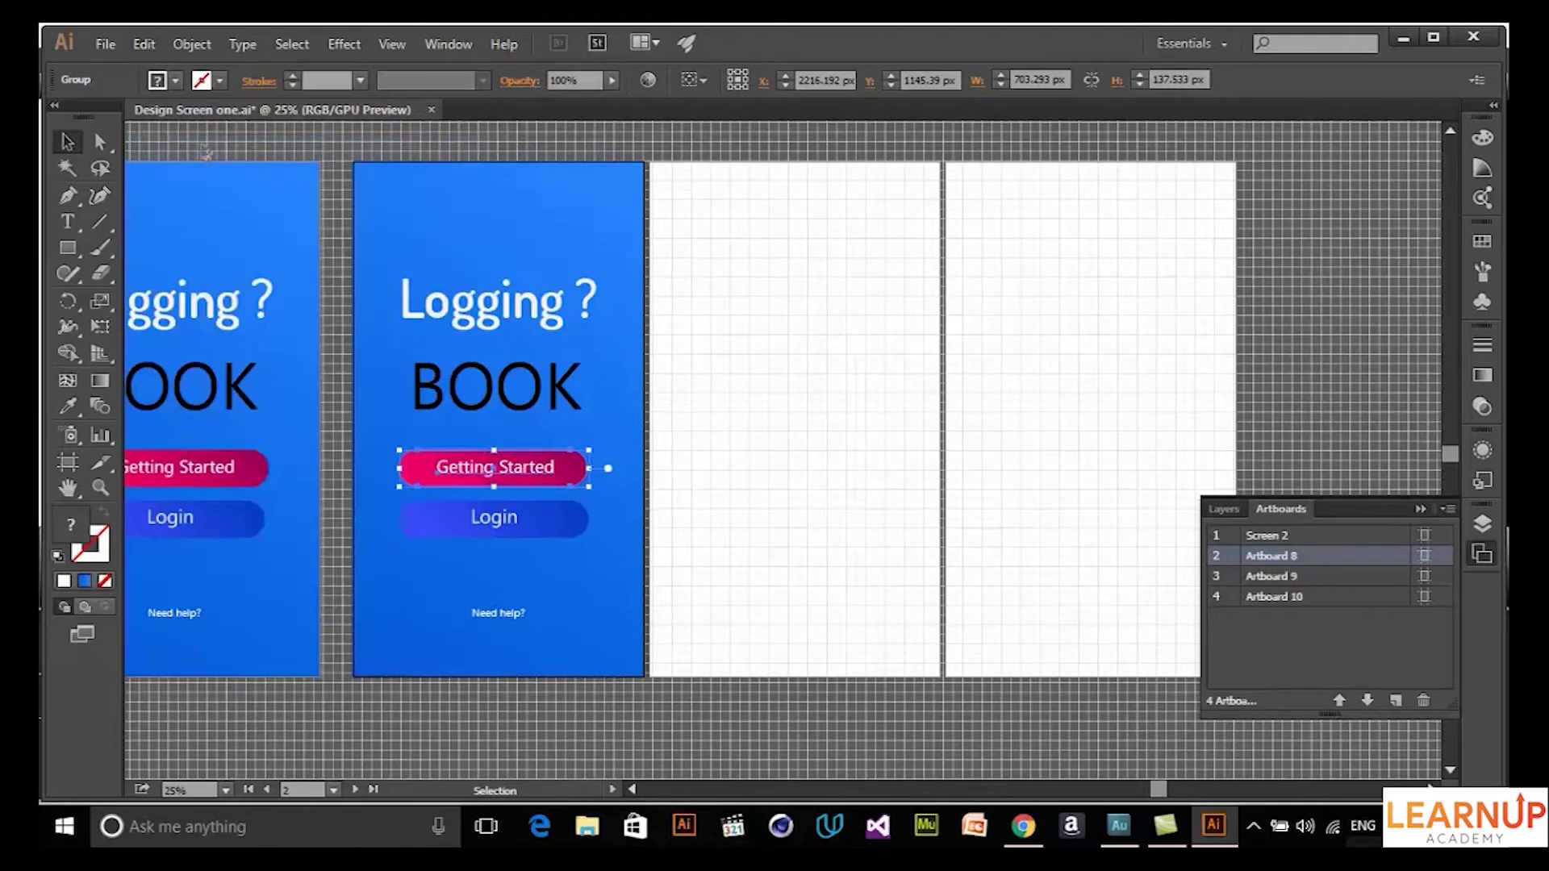
click(842, 246)
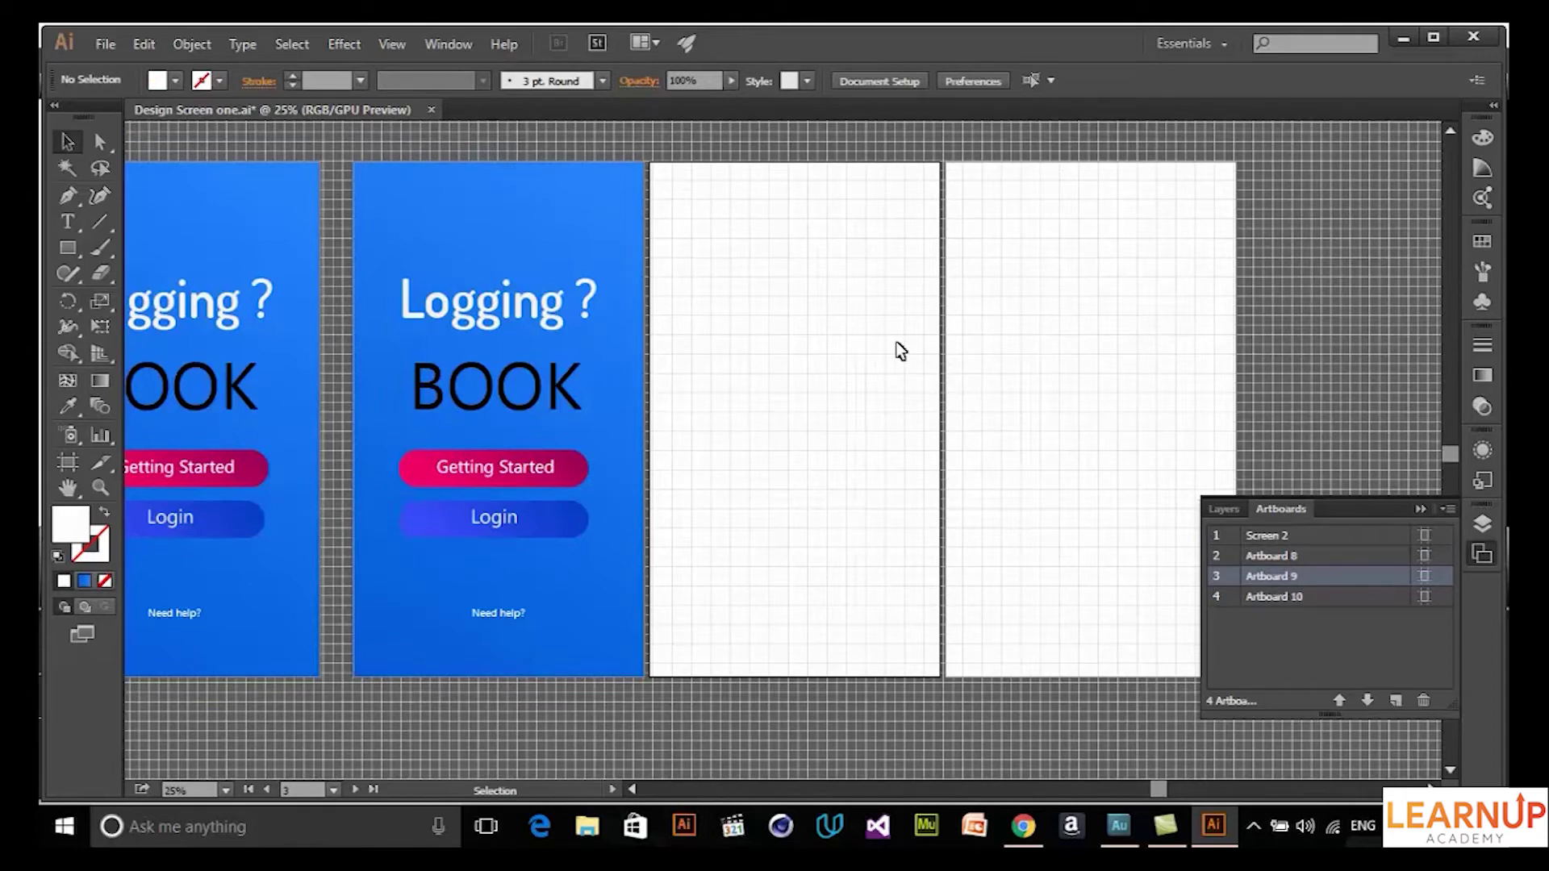
click(144, 43)
click(144, 44)
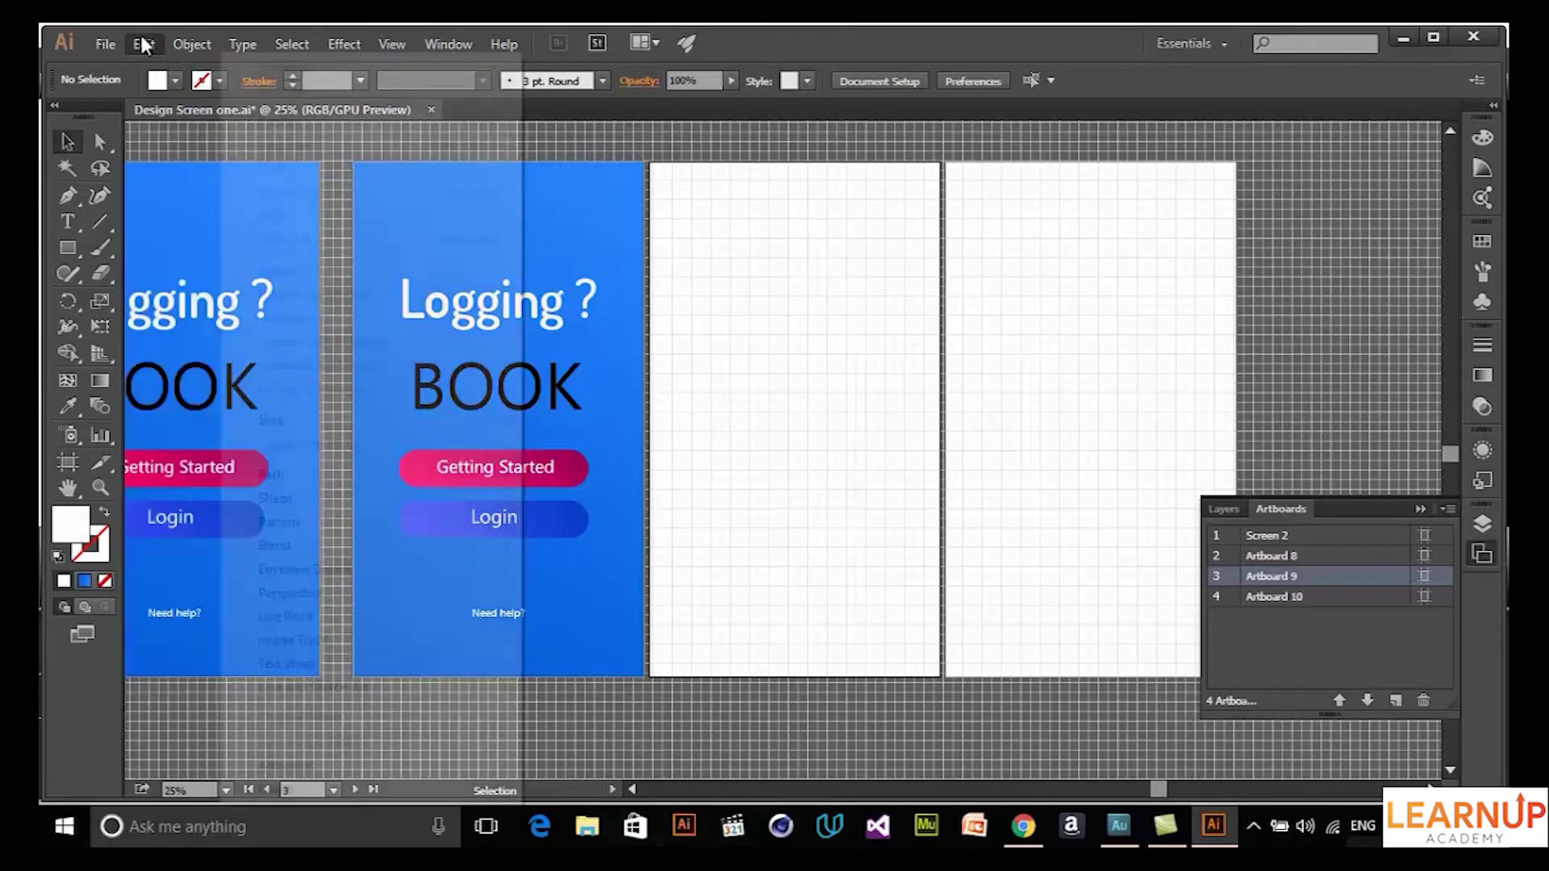
click(144, 44)
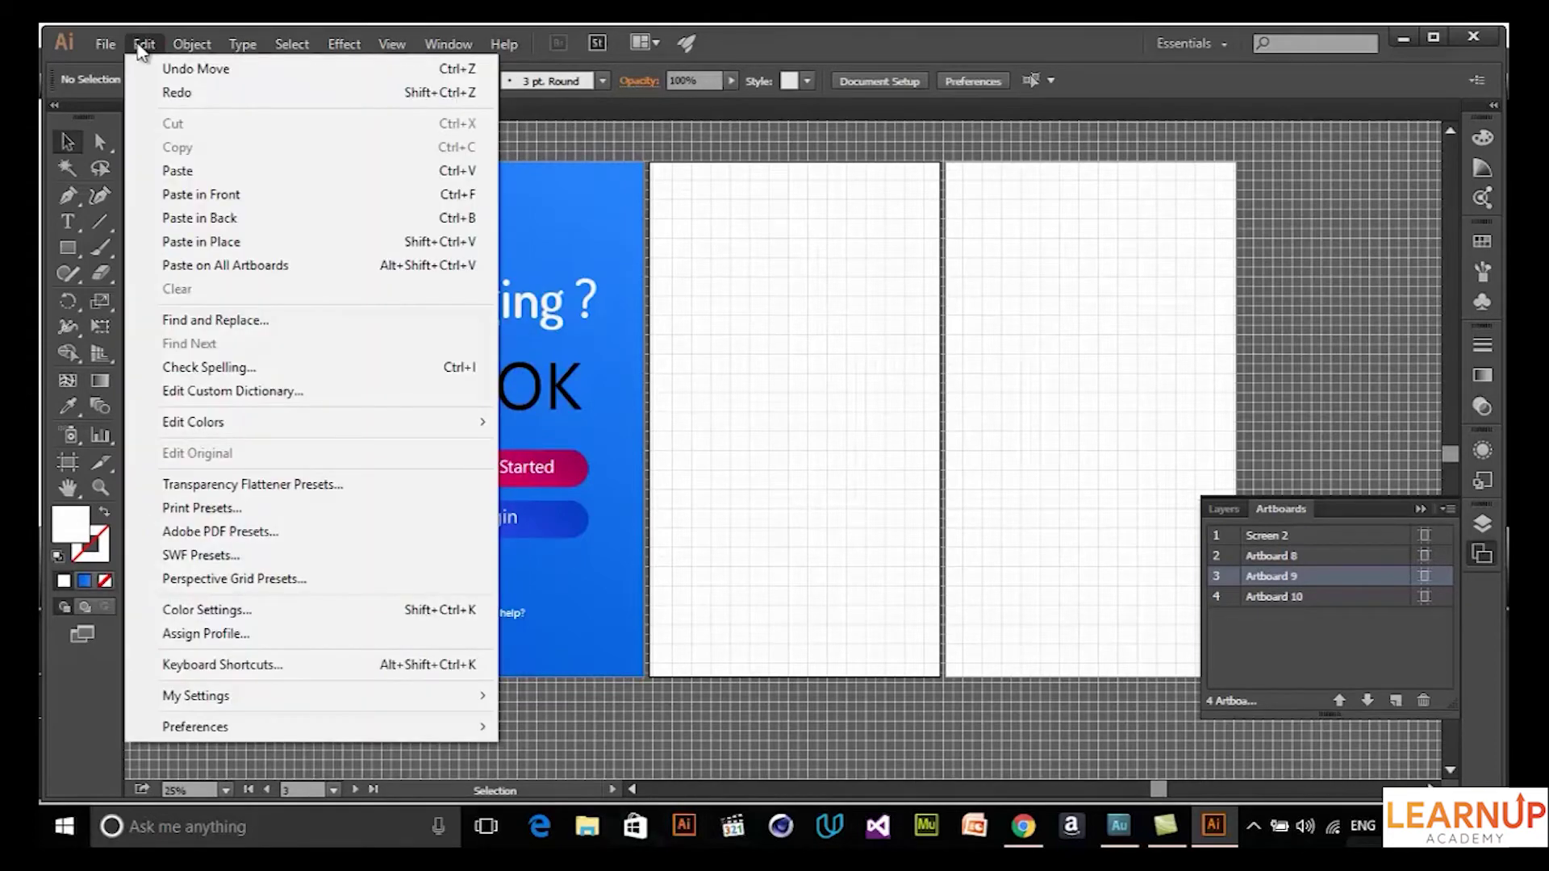
click(216, 275)
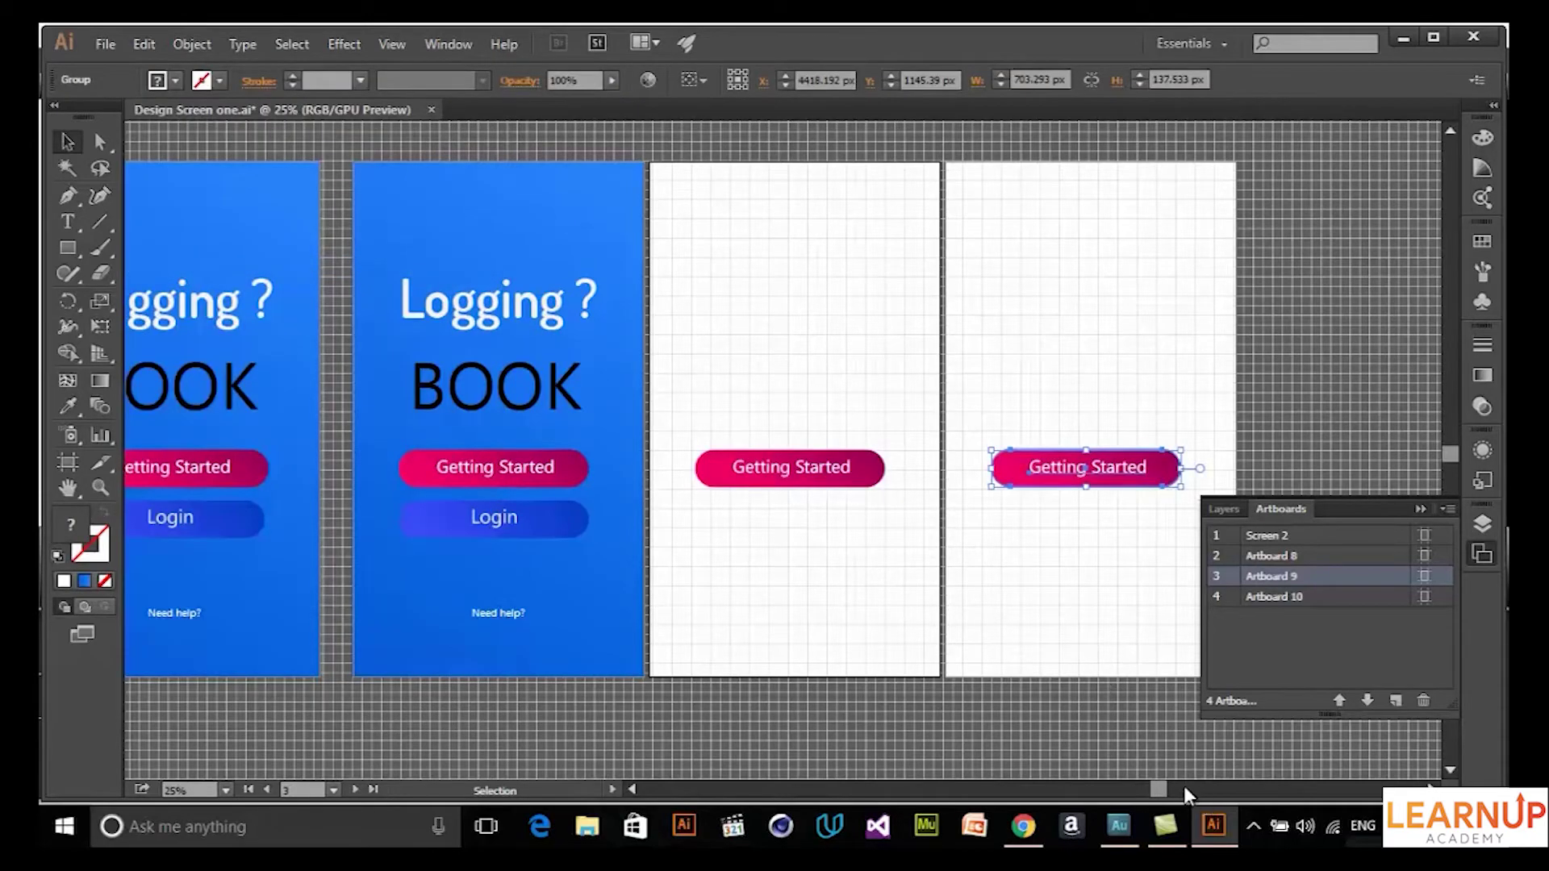
Step: Undo the paste on all artboards and make Artboard 10 the active artboard
drag(1158, 790, 1192, 790)
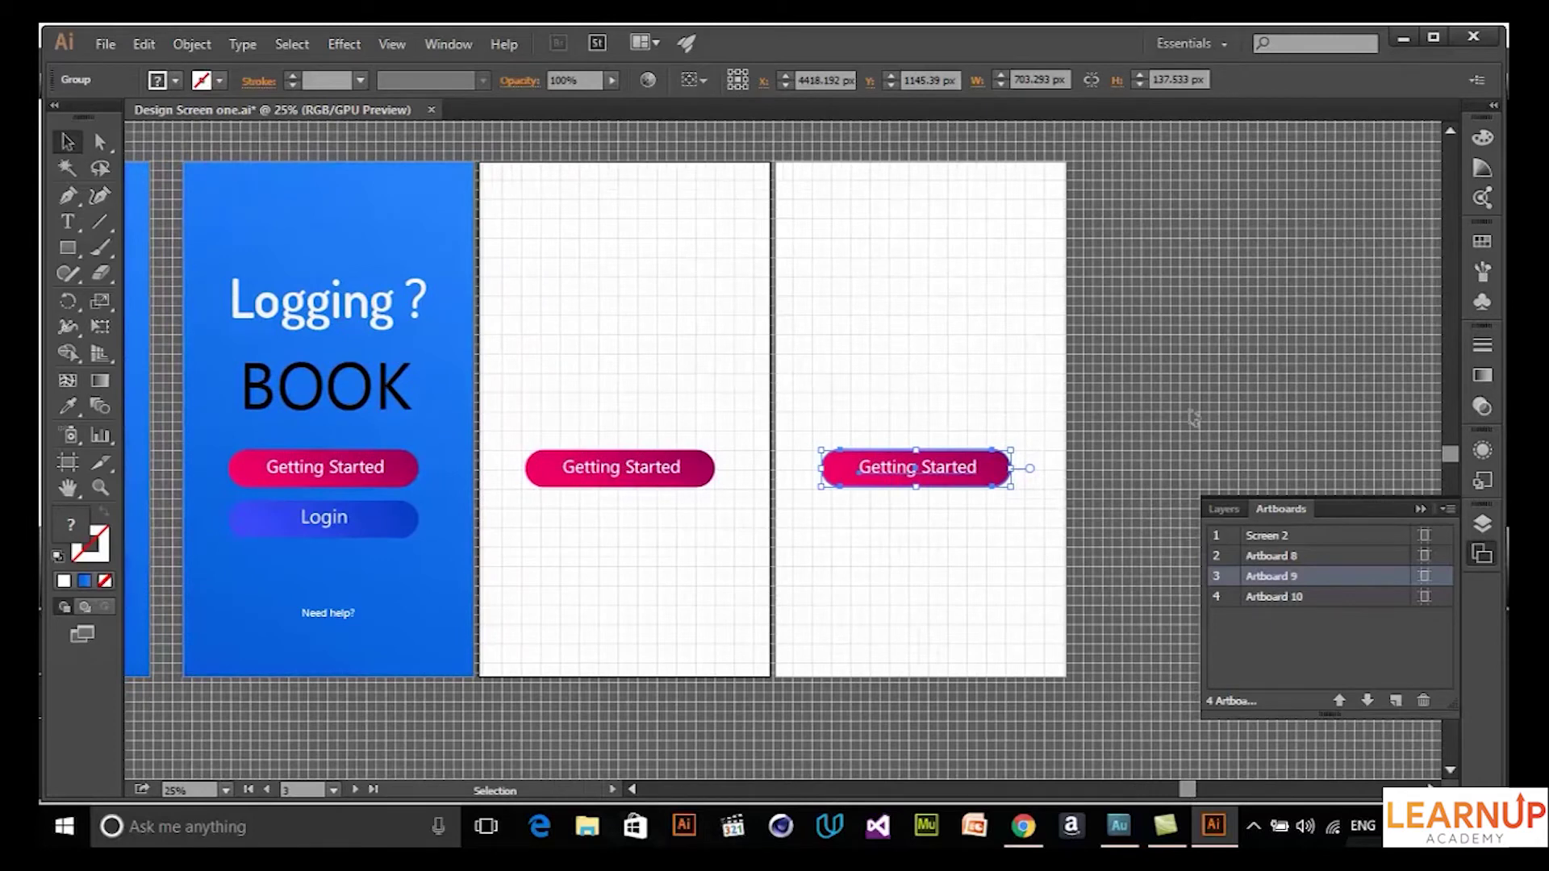
key(ctrl+z)
click(1013, 336)
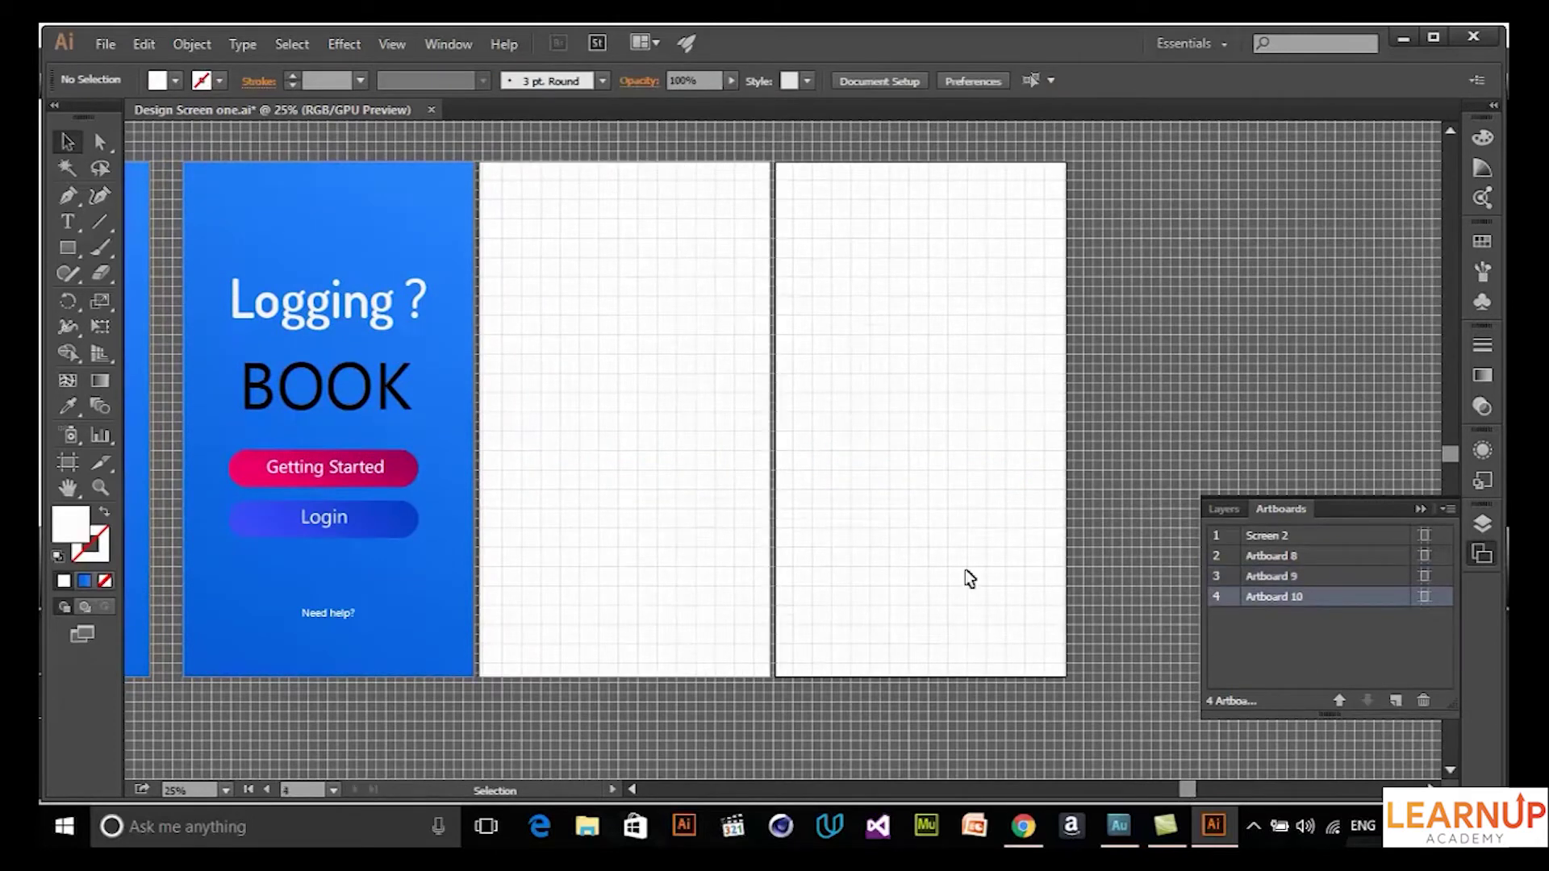
Step: Add three more blank artboards of 1081 x 1921 px to the row after Artboard 10
click(68, 463)
click(1396, 701)
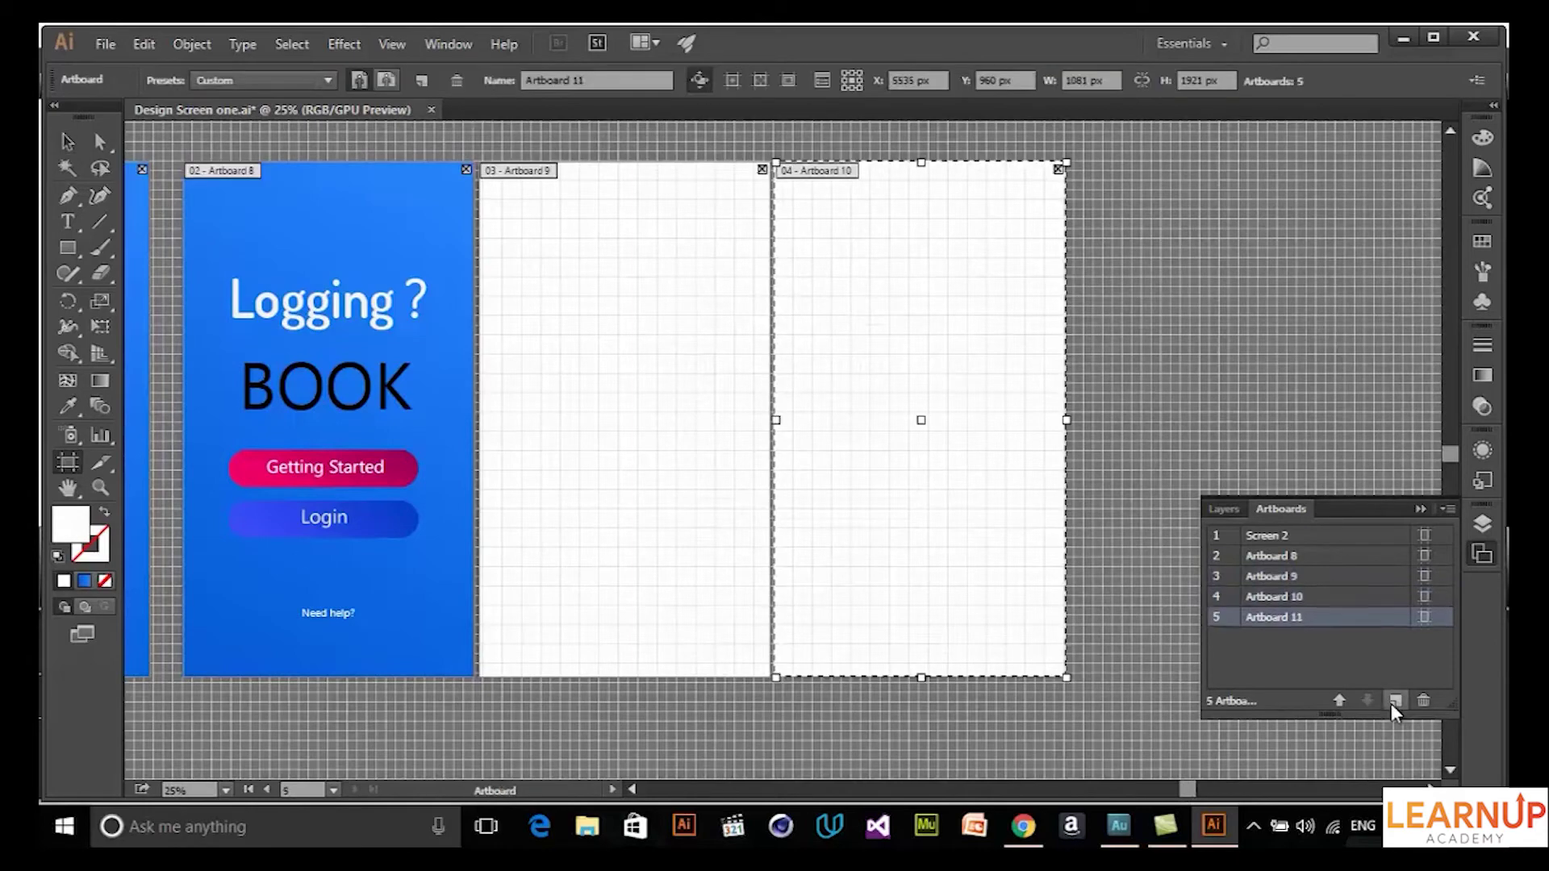
click(1396, 700)
click(1396, 701)
key(ctrl+minus)
key(ctrl+minus)
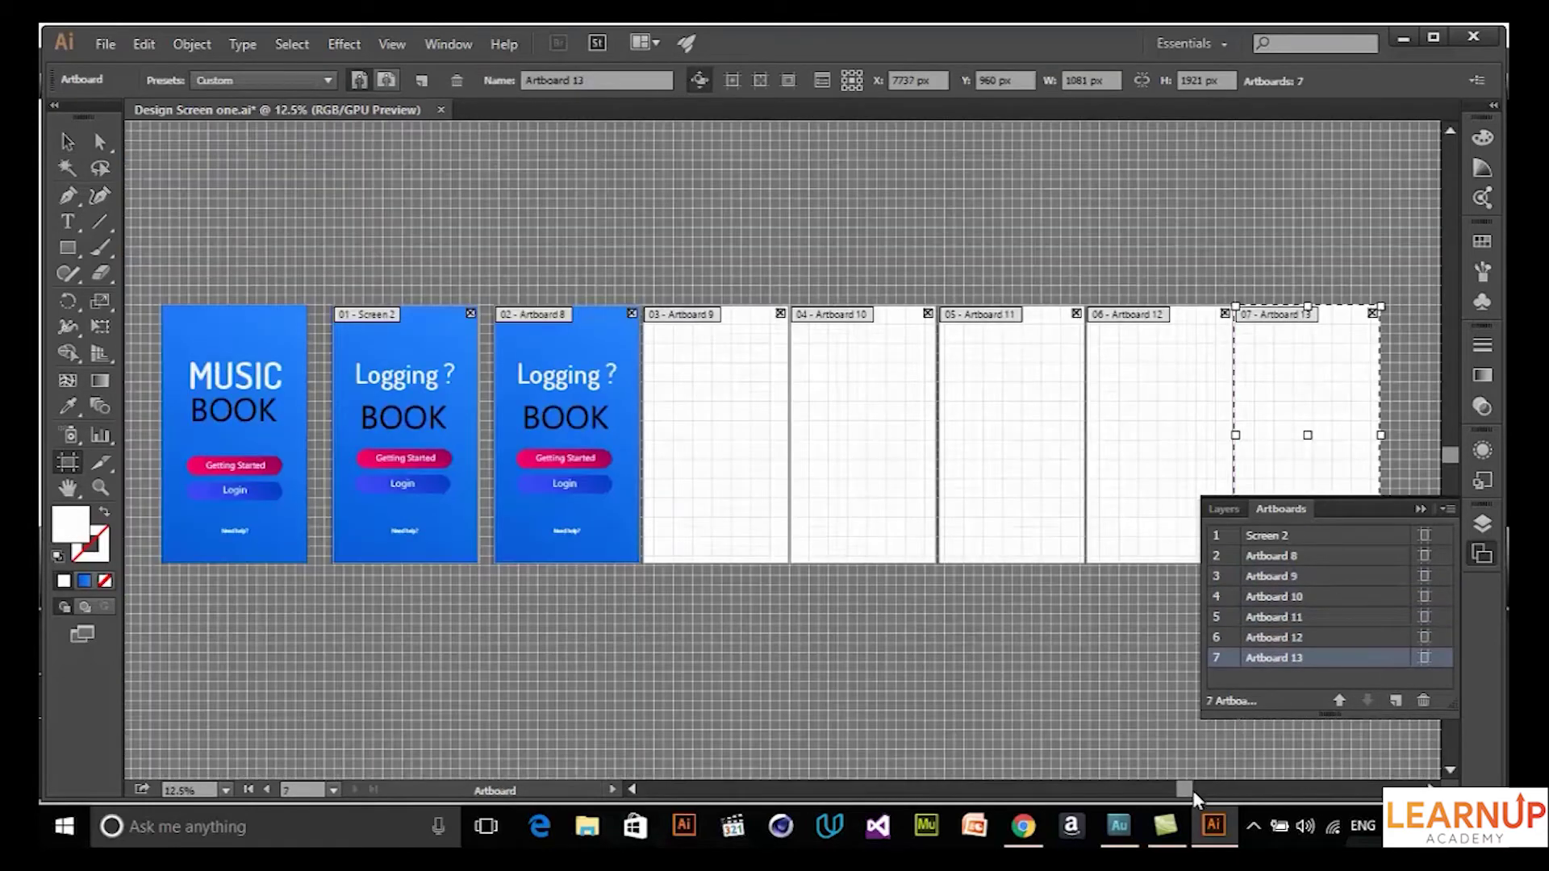
Step: Try to add another blank artboard after Artboard 13, near the edge of the canvas
drag(1184, 792, 1243, 791)
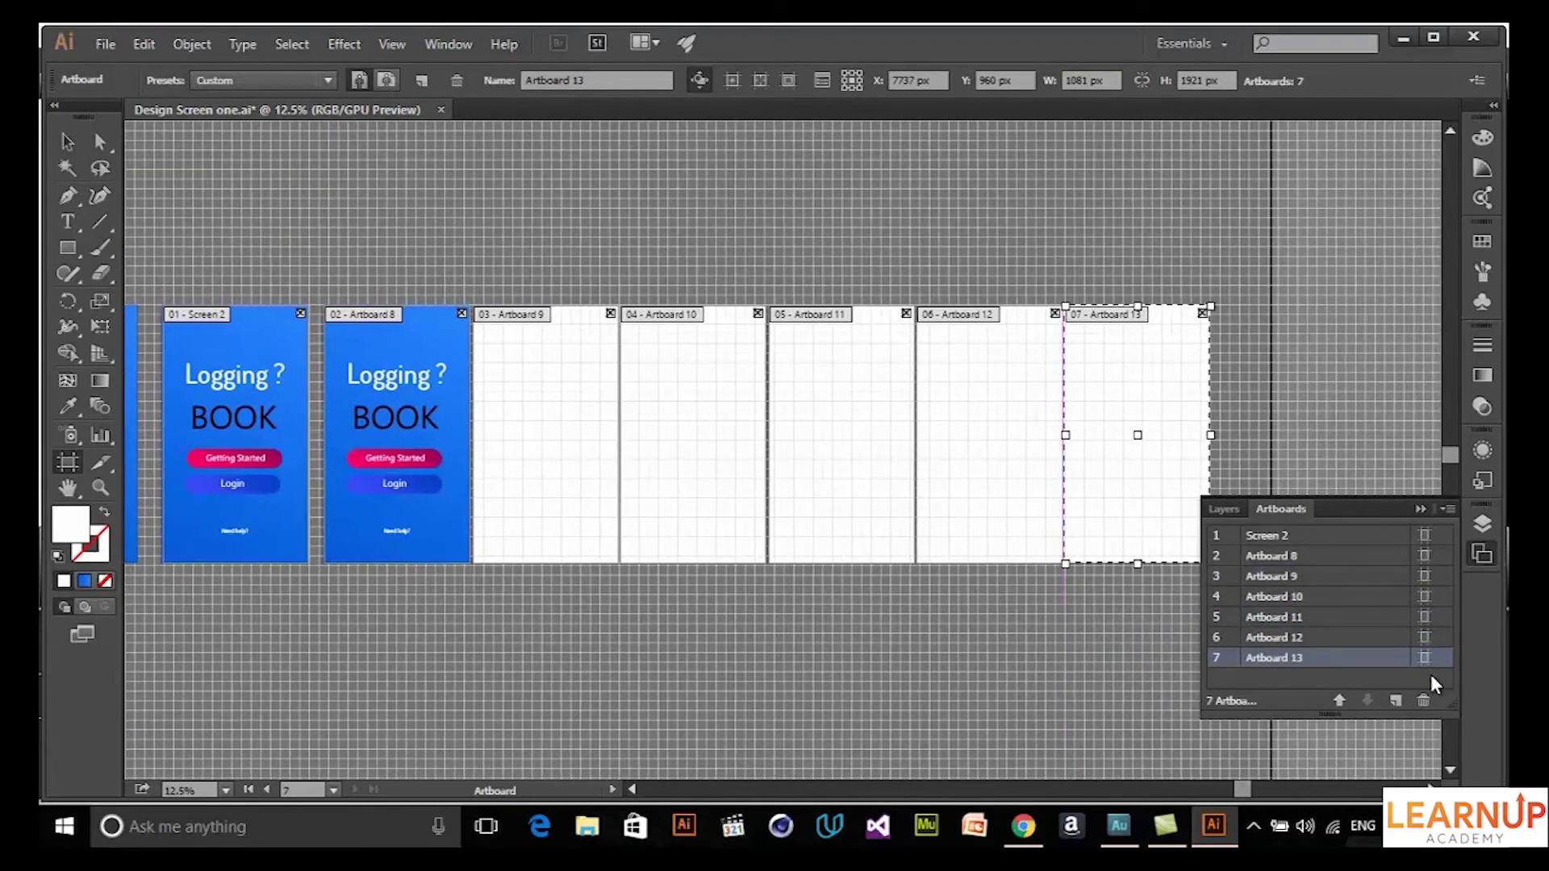
click(1396, 701)
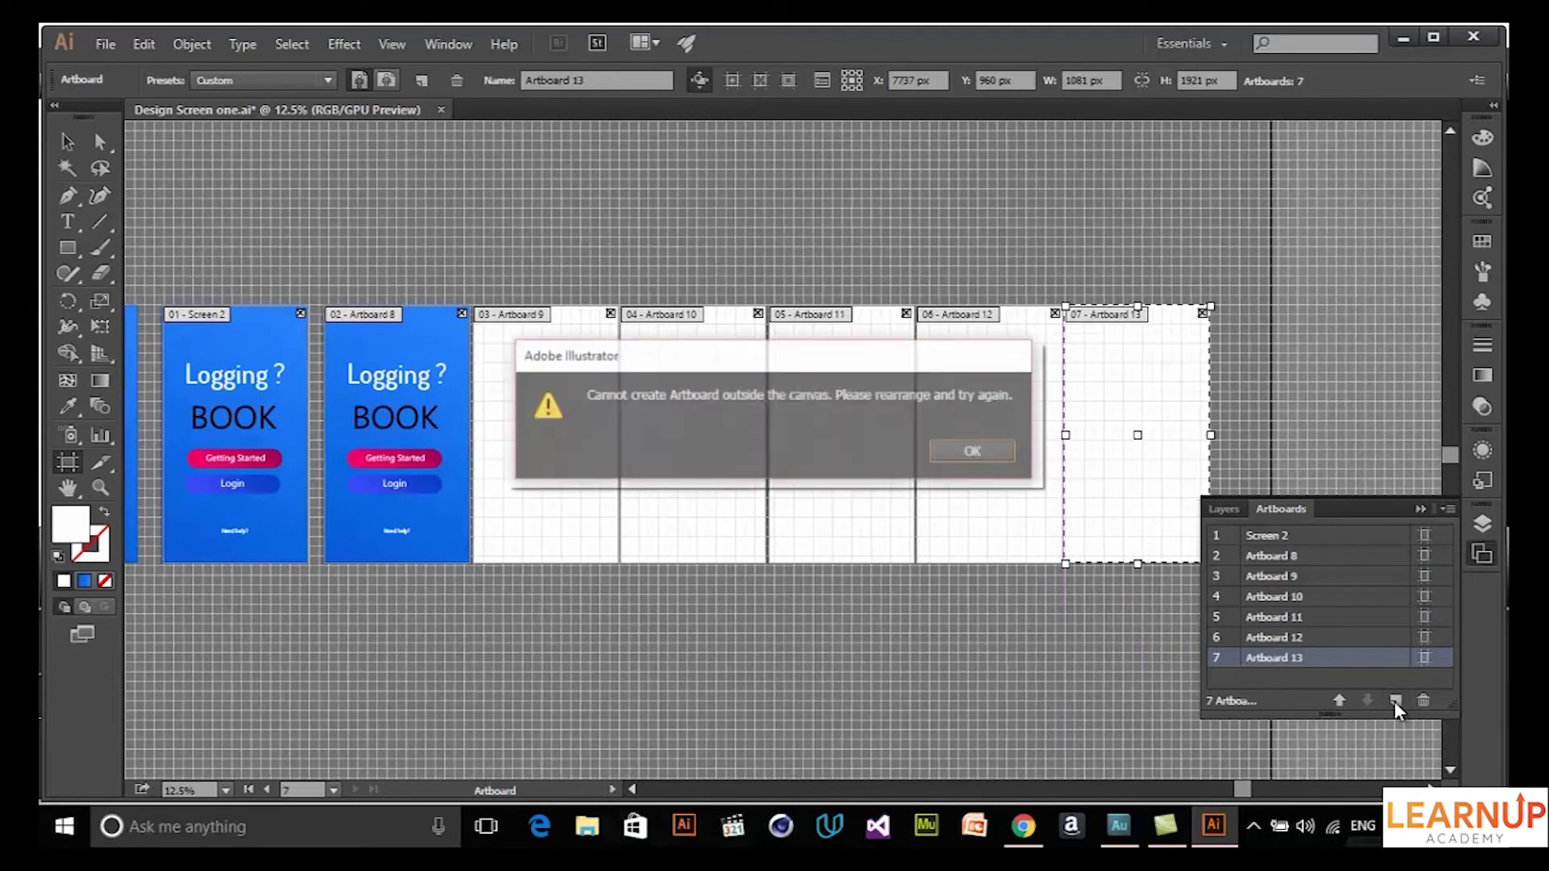
click(974, 452)
Step: Move Artboard 13 and Artboard 12 out of the row to below it, and make Artboard 11 active
drag(1098, 398, 617, 707)
drag(1037, 413, 920, 687)
click(826, 370)
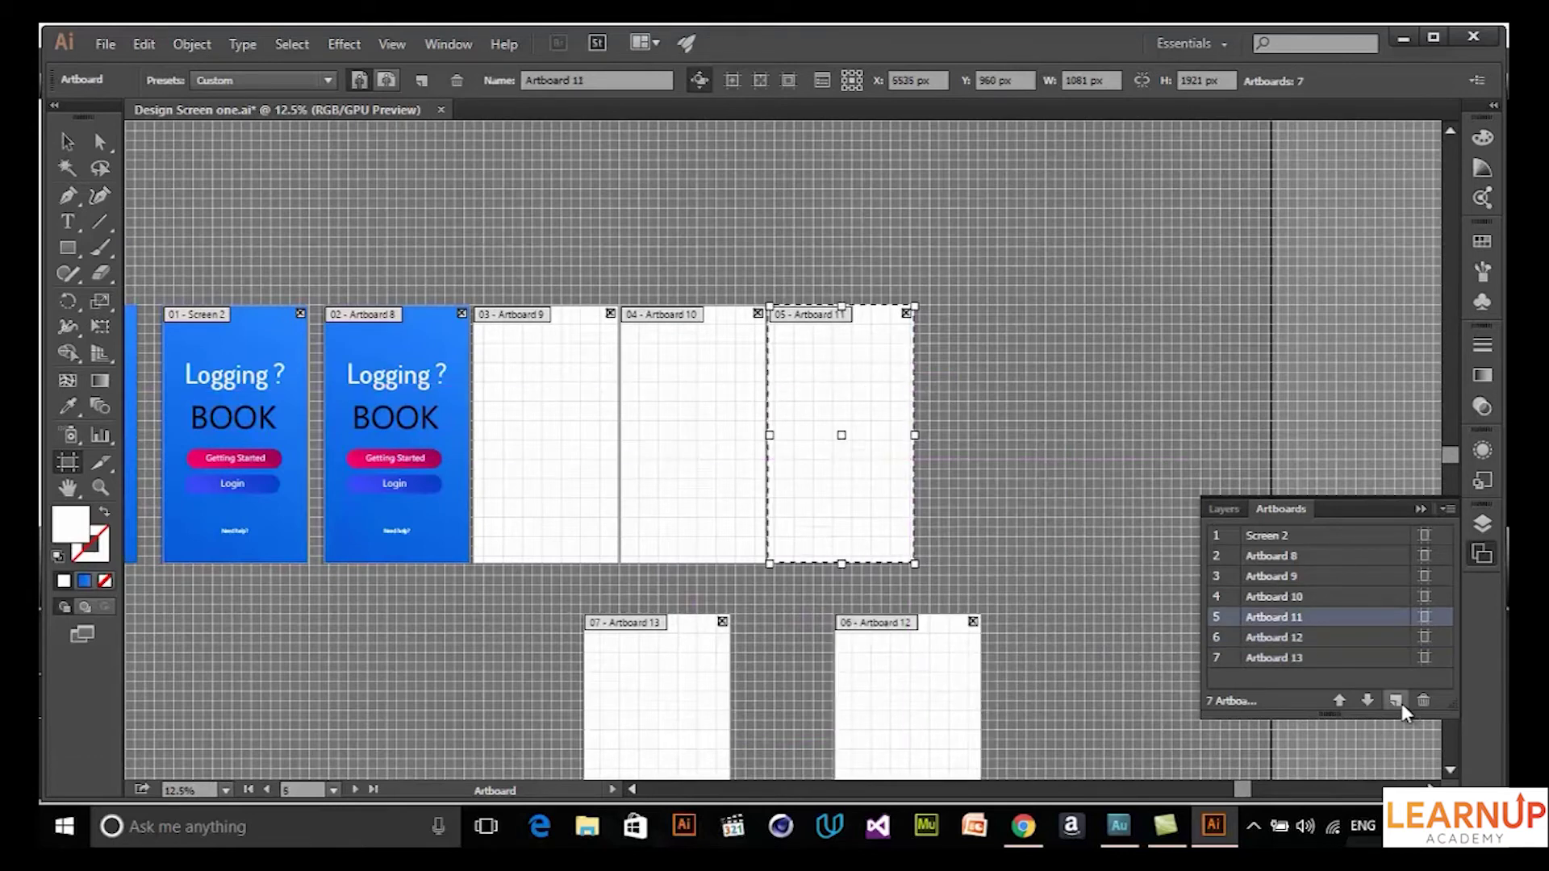
Step: Duplicate Artboard 11 and place the copy on the canvas up and to the right of the artboard row
drag(840, 391, 1081, 261)
click(68, 142)
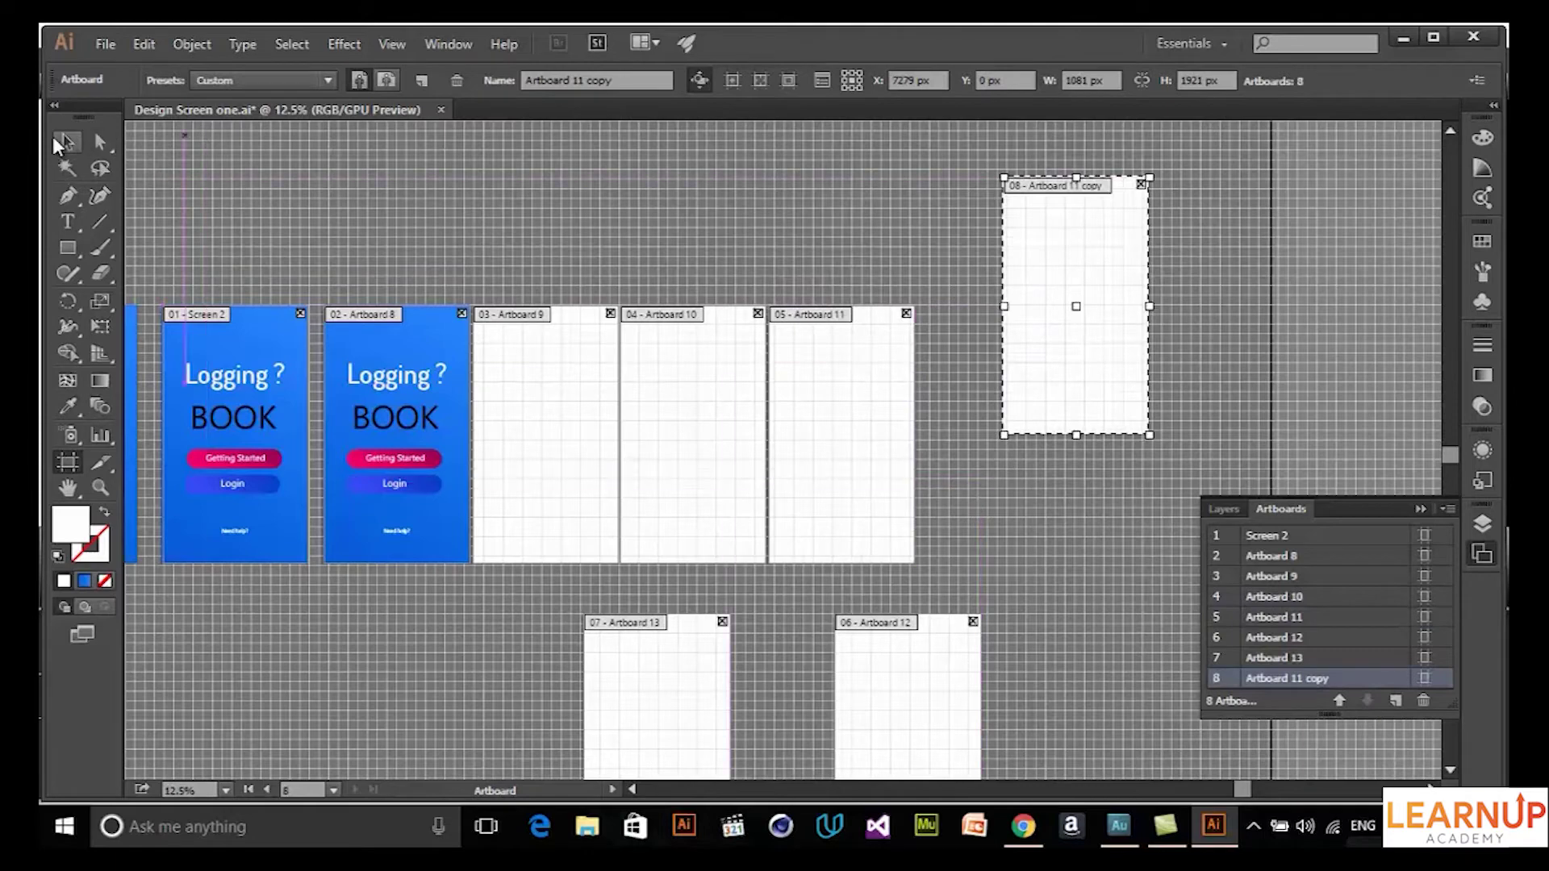
Step: Copy the Getting Started button from Artboard 8 and paste it on all artboards
click(393, 462)
click(149, 47)
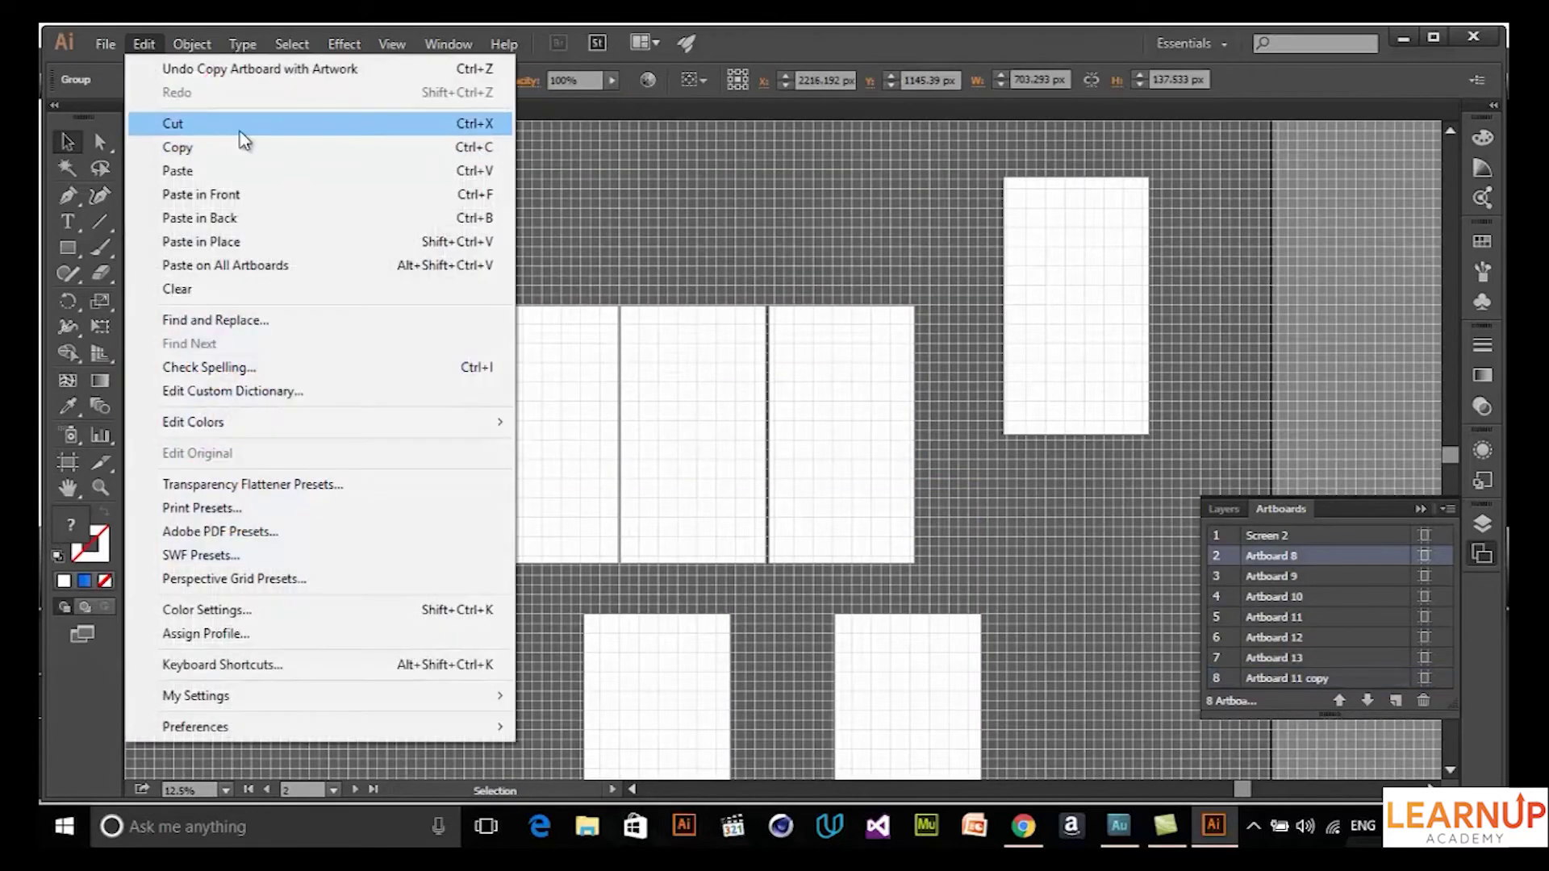
click(242, 144)
click(577, 395)
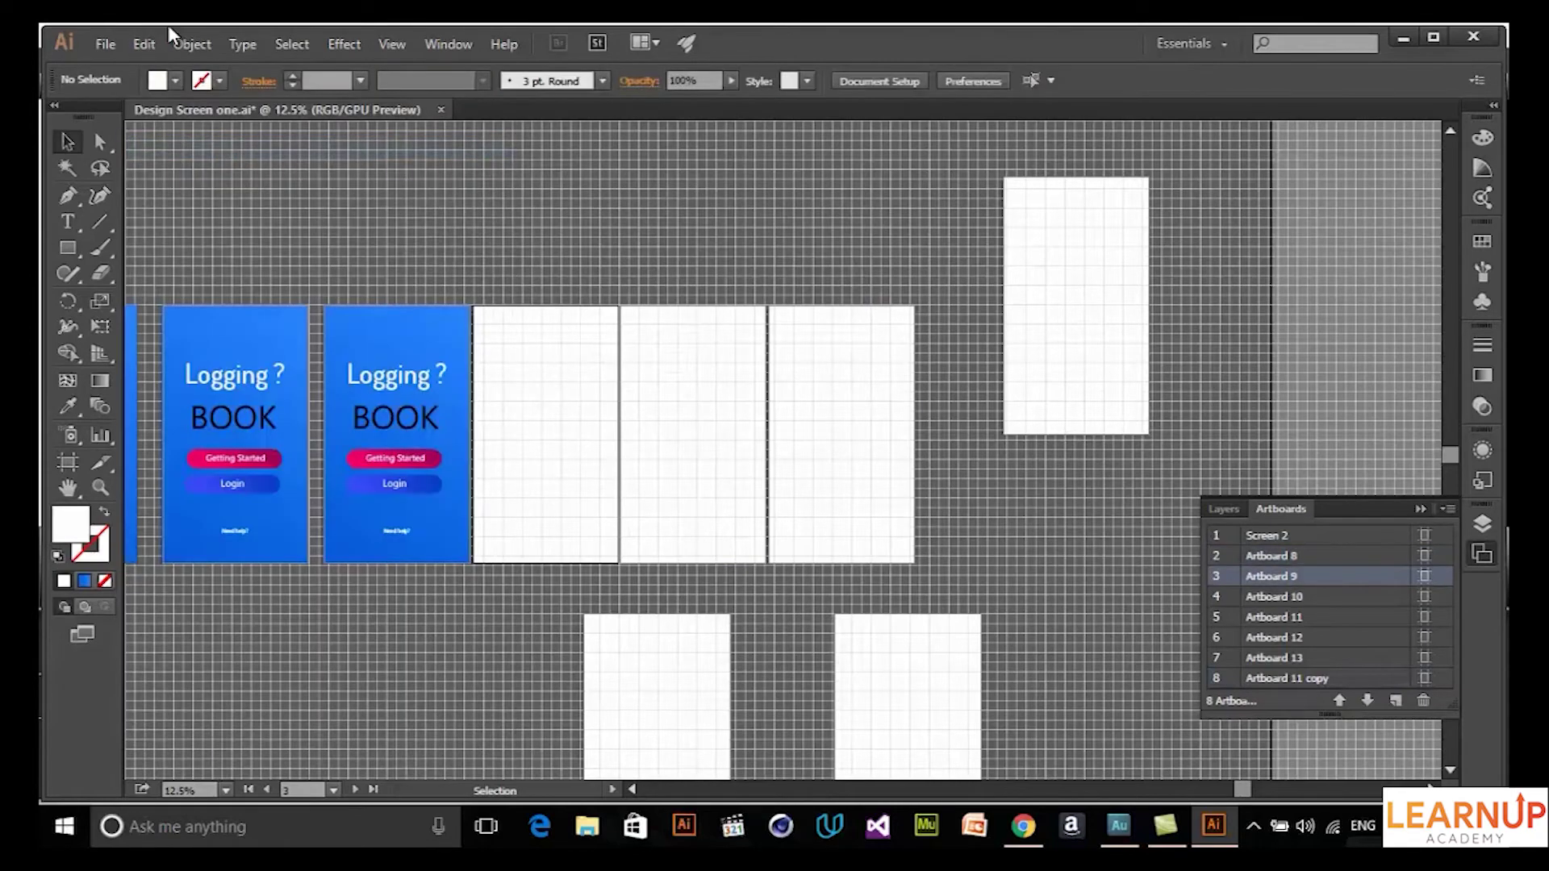
click(147, 45)
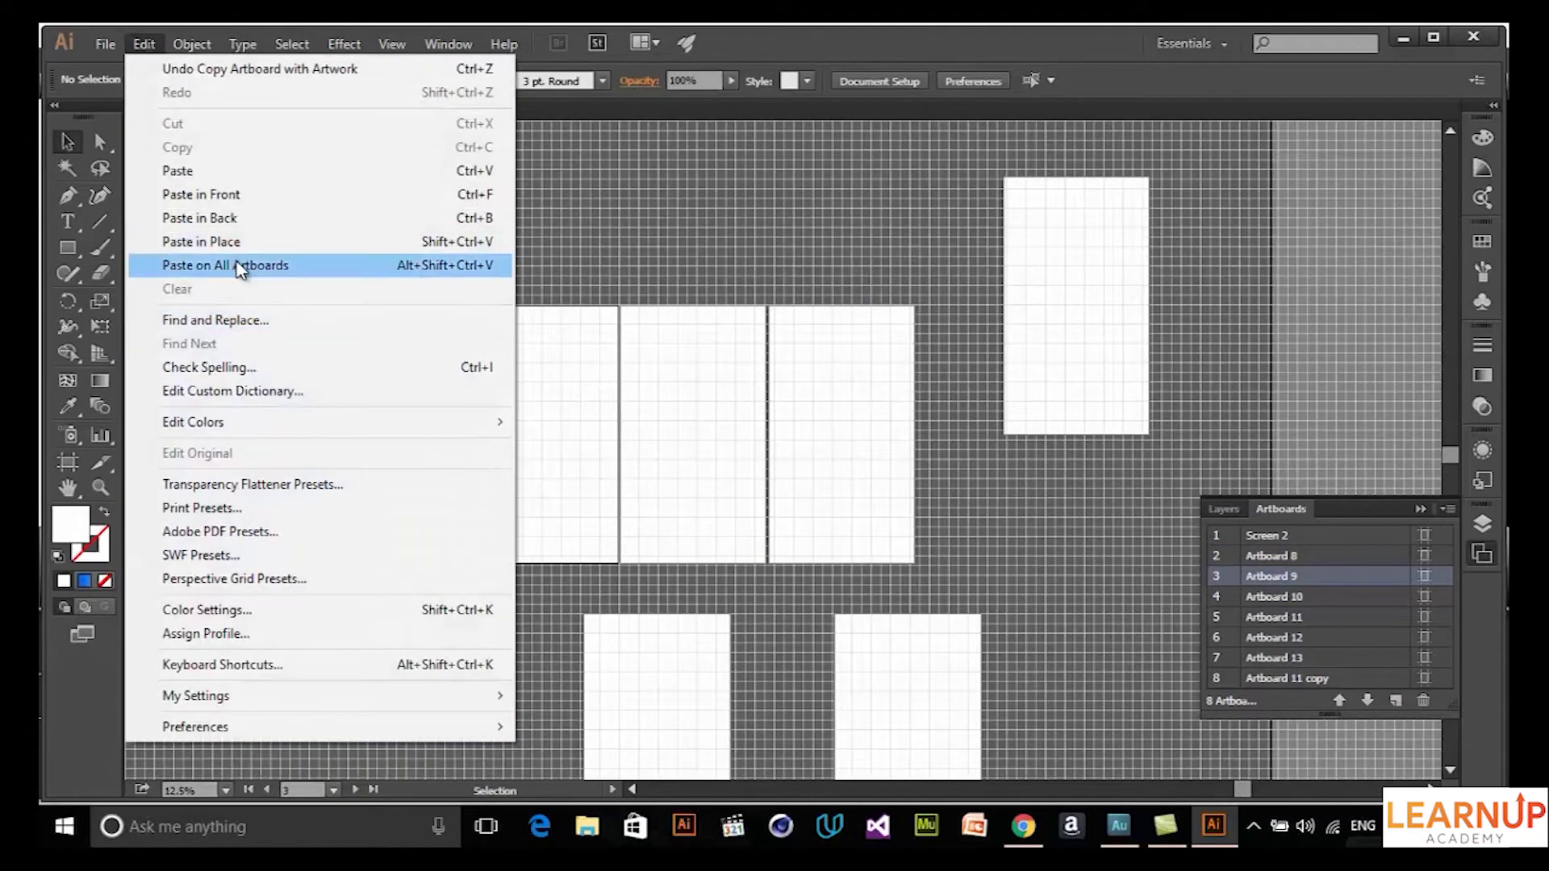
click(238, 266)
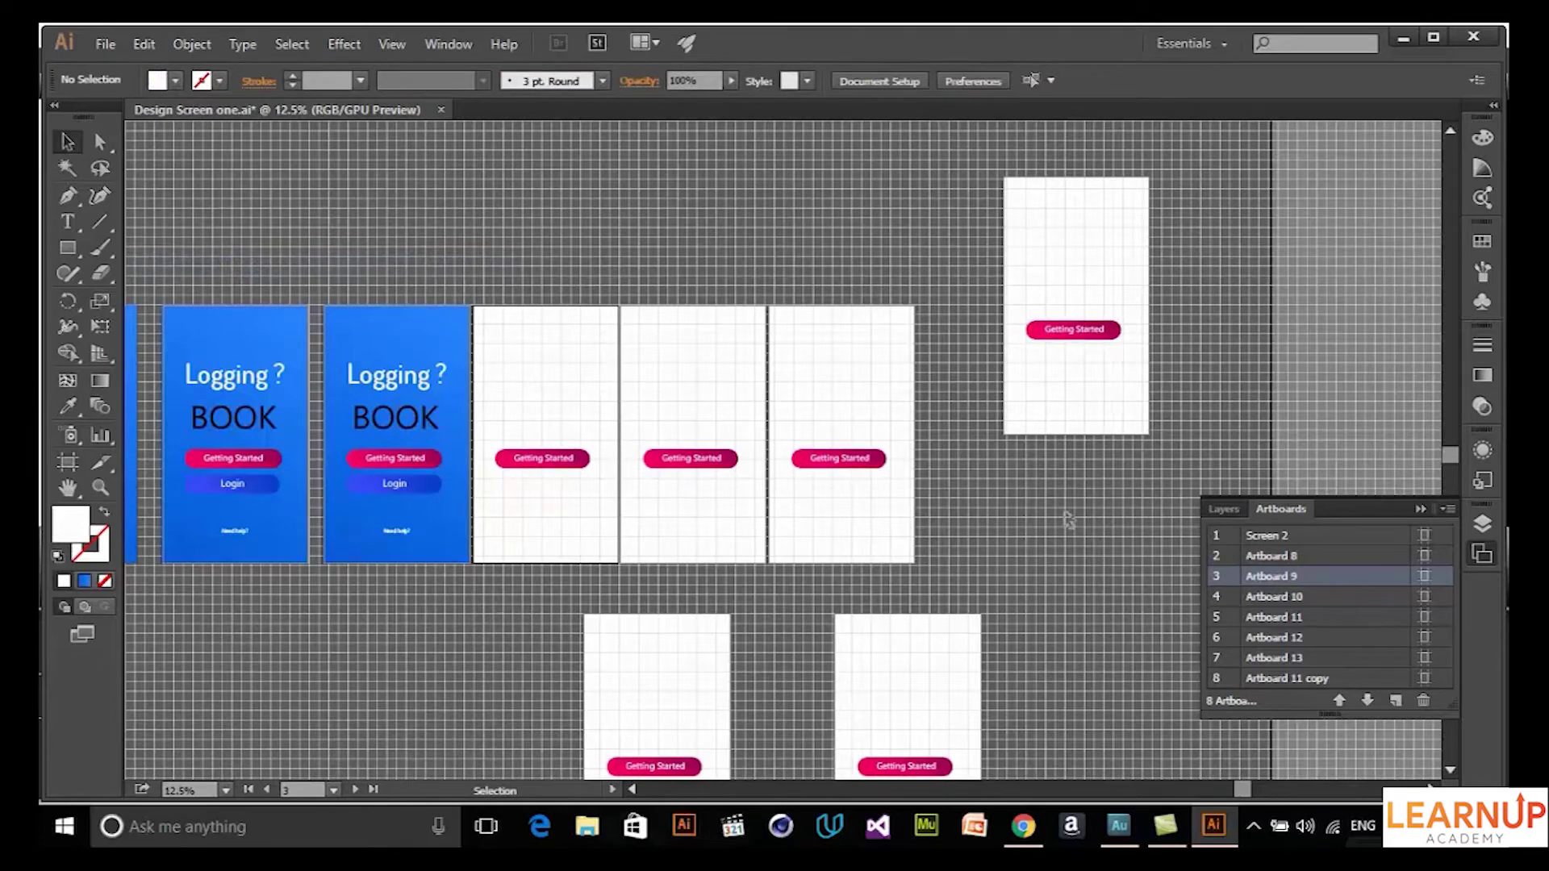
scroll(1067, 519, down, 4)
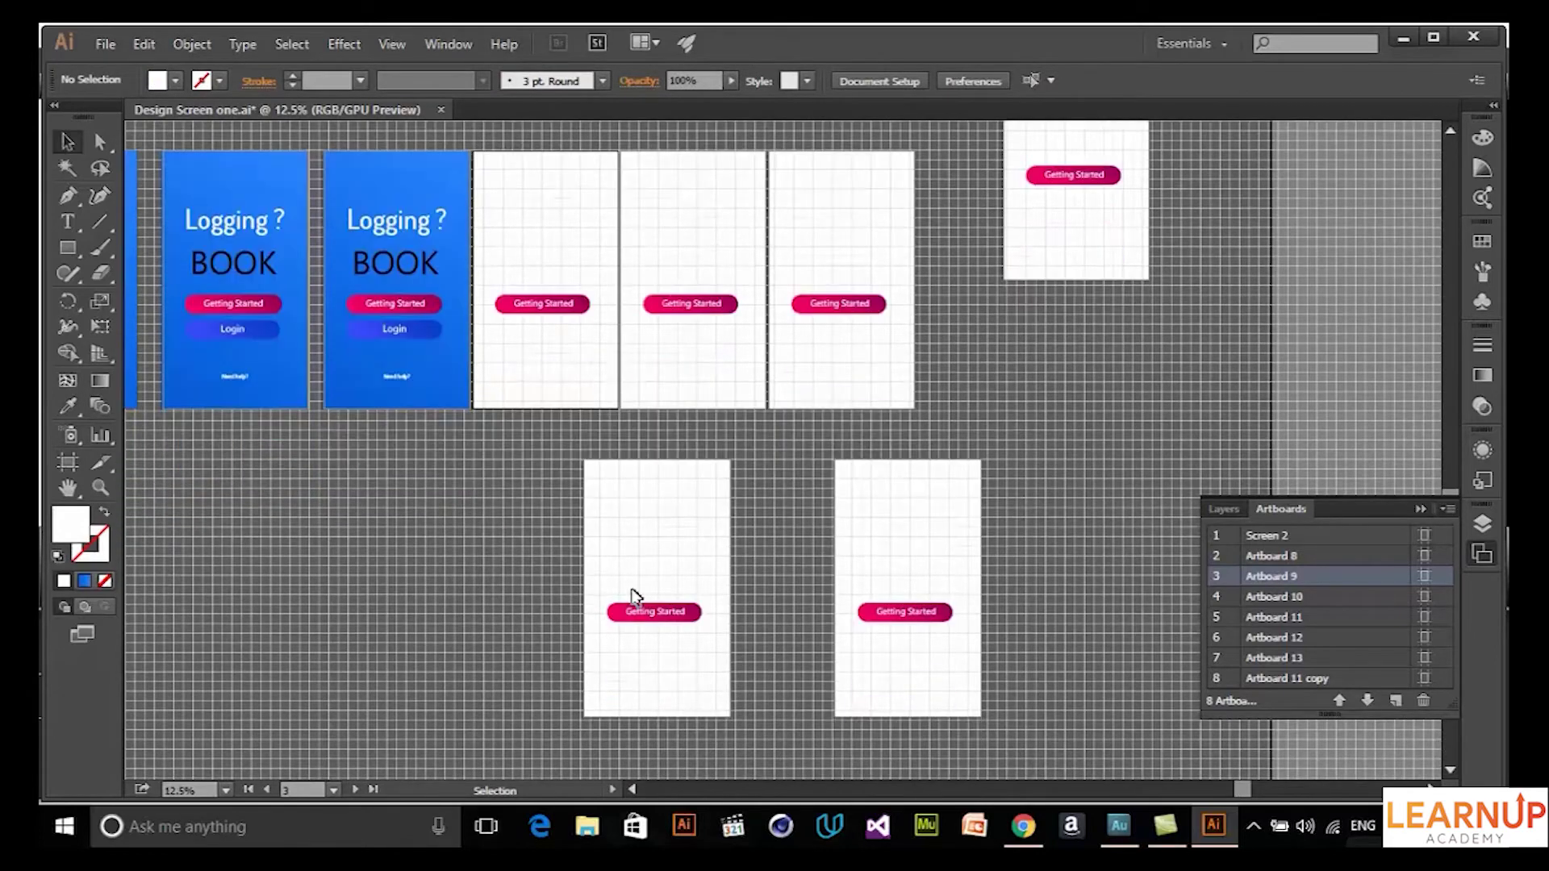
scroll(1094, 450, up, 2)
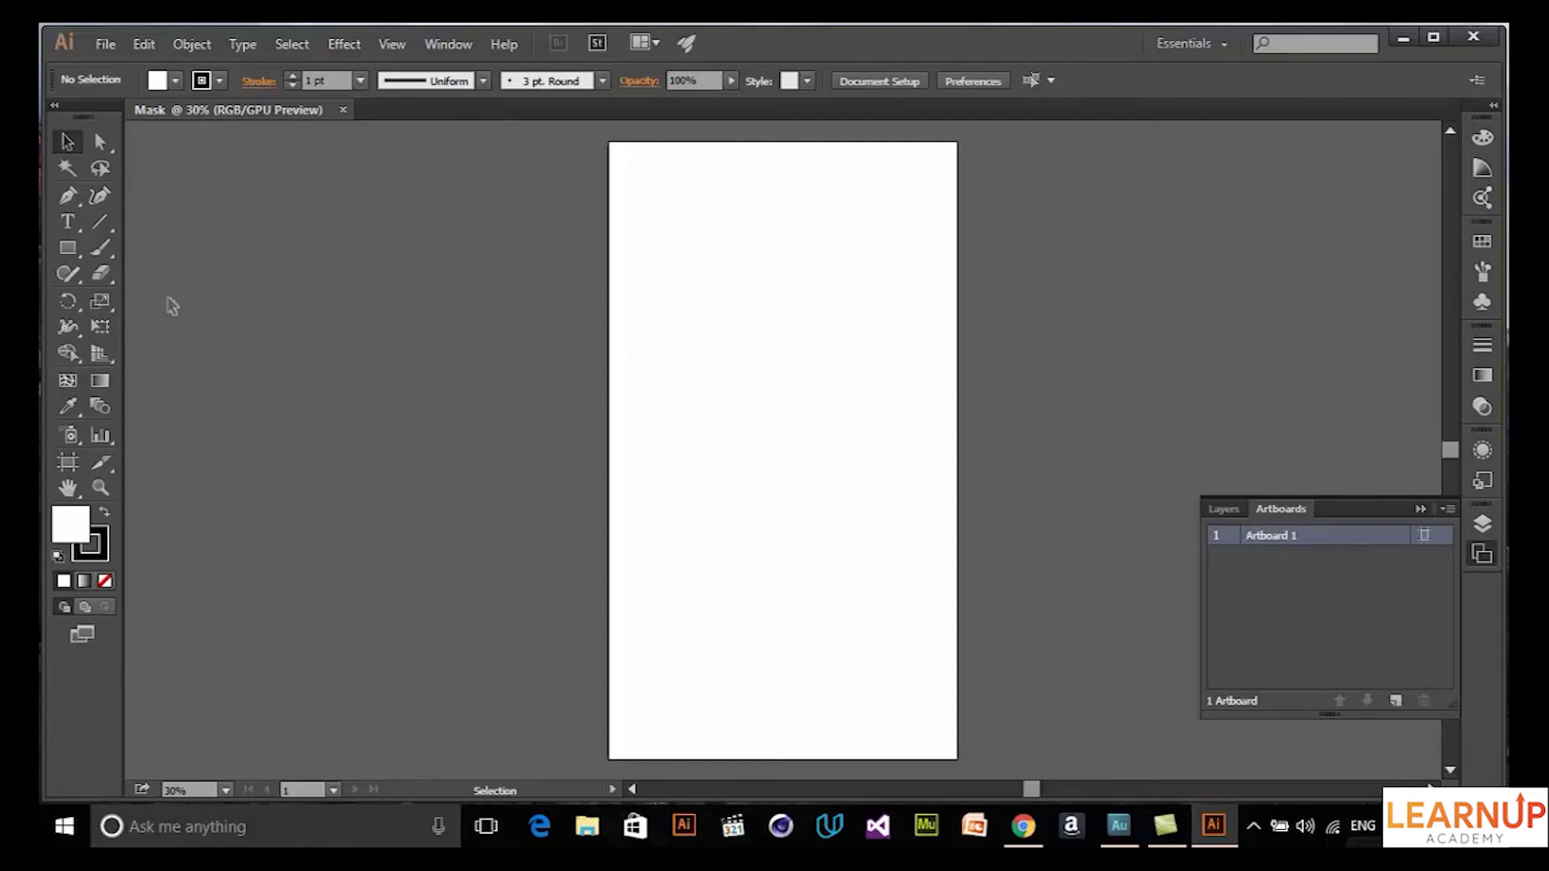
Step: Show the Pathfinder panel for the Mask document and place it beside the artboard
click(449, 43)
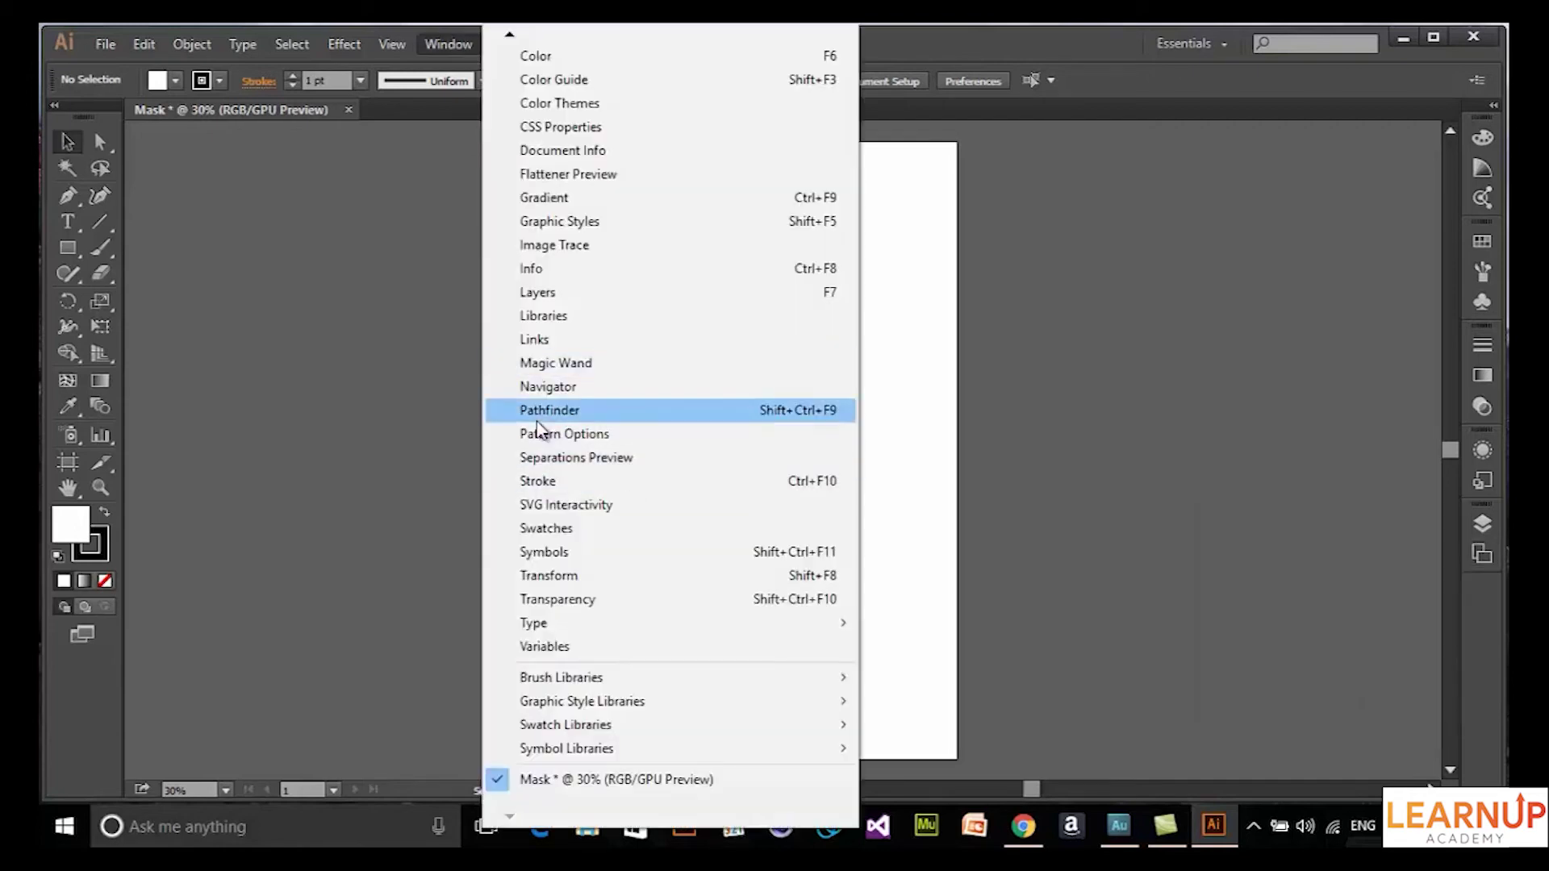
click(594, 410)
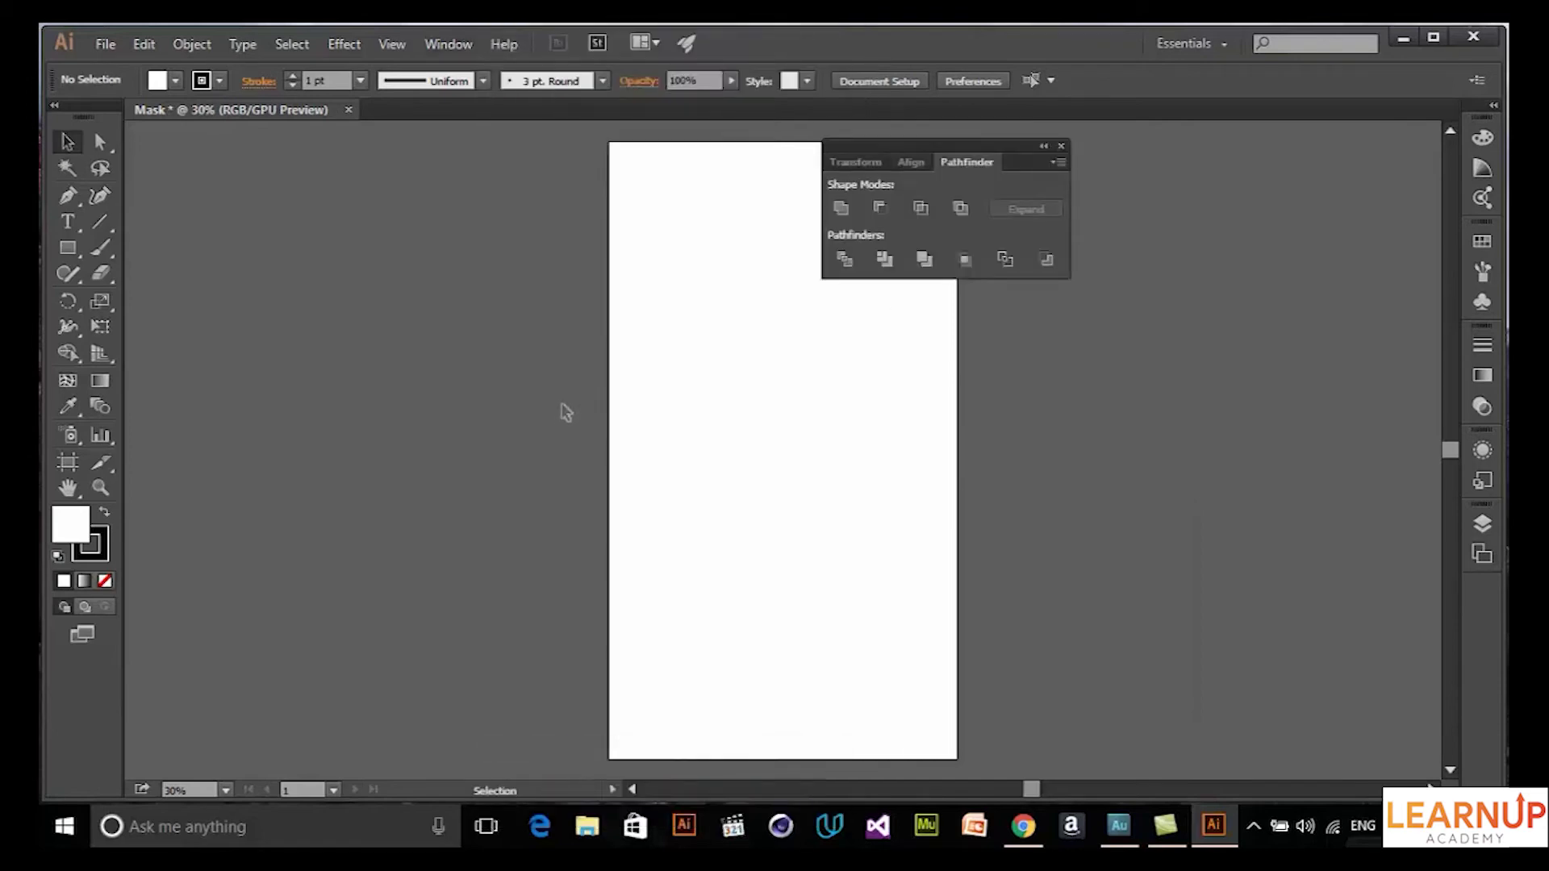
drag(951, 145, 1353, 178)
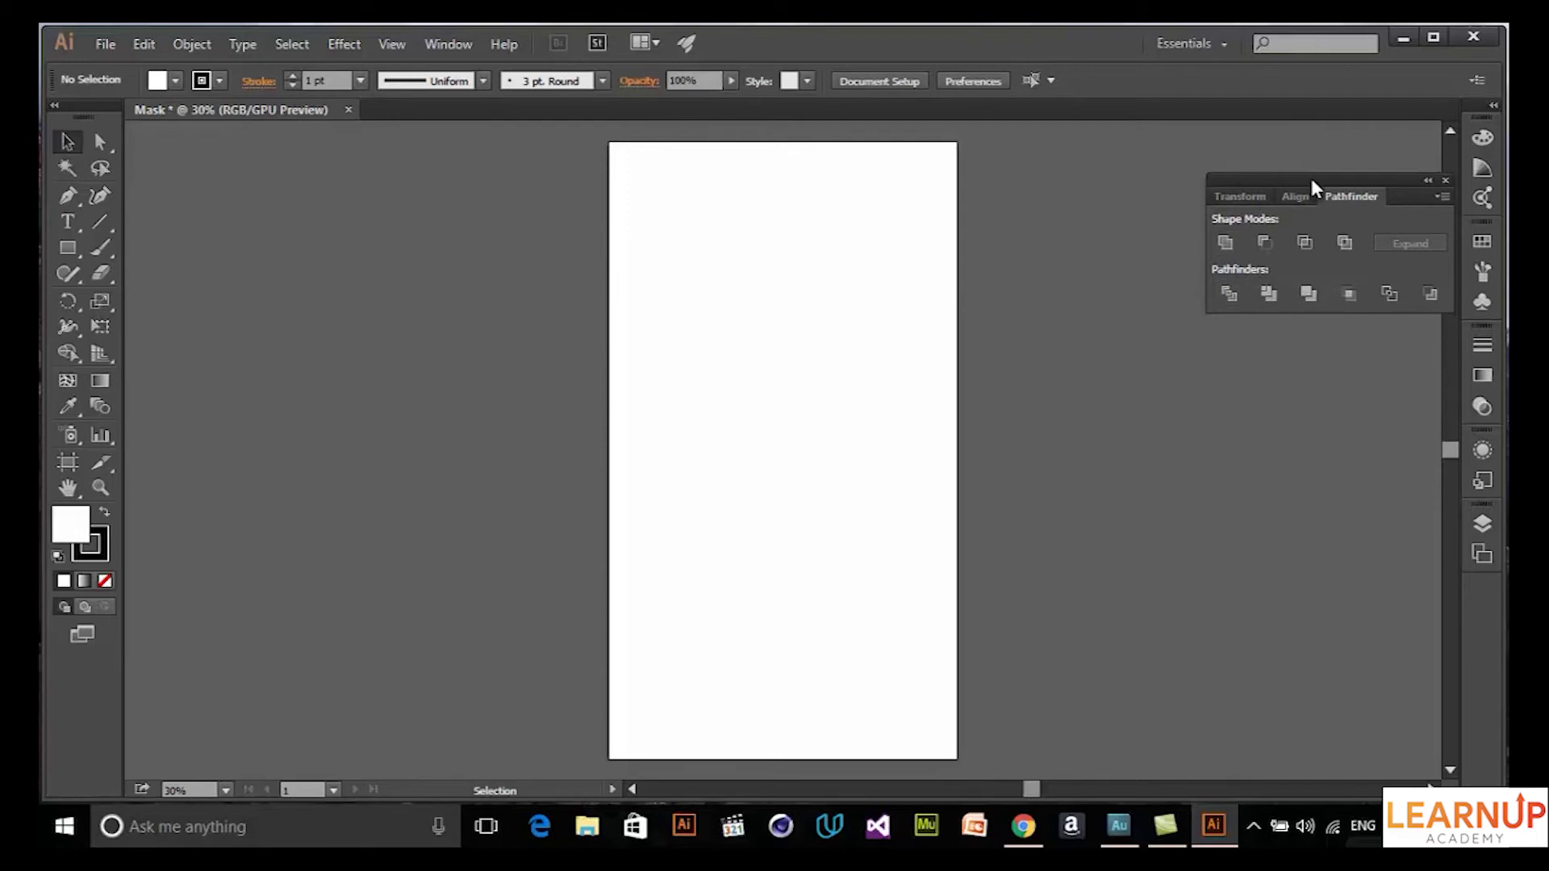
drag(1313, 182, 1289, 213)
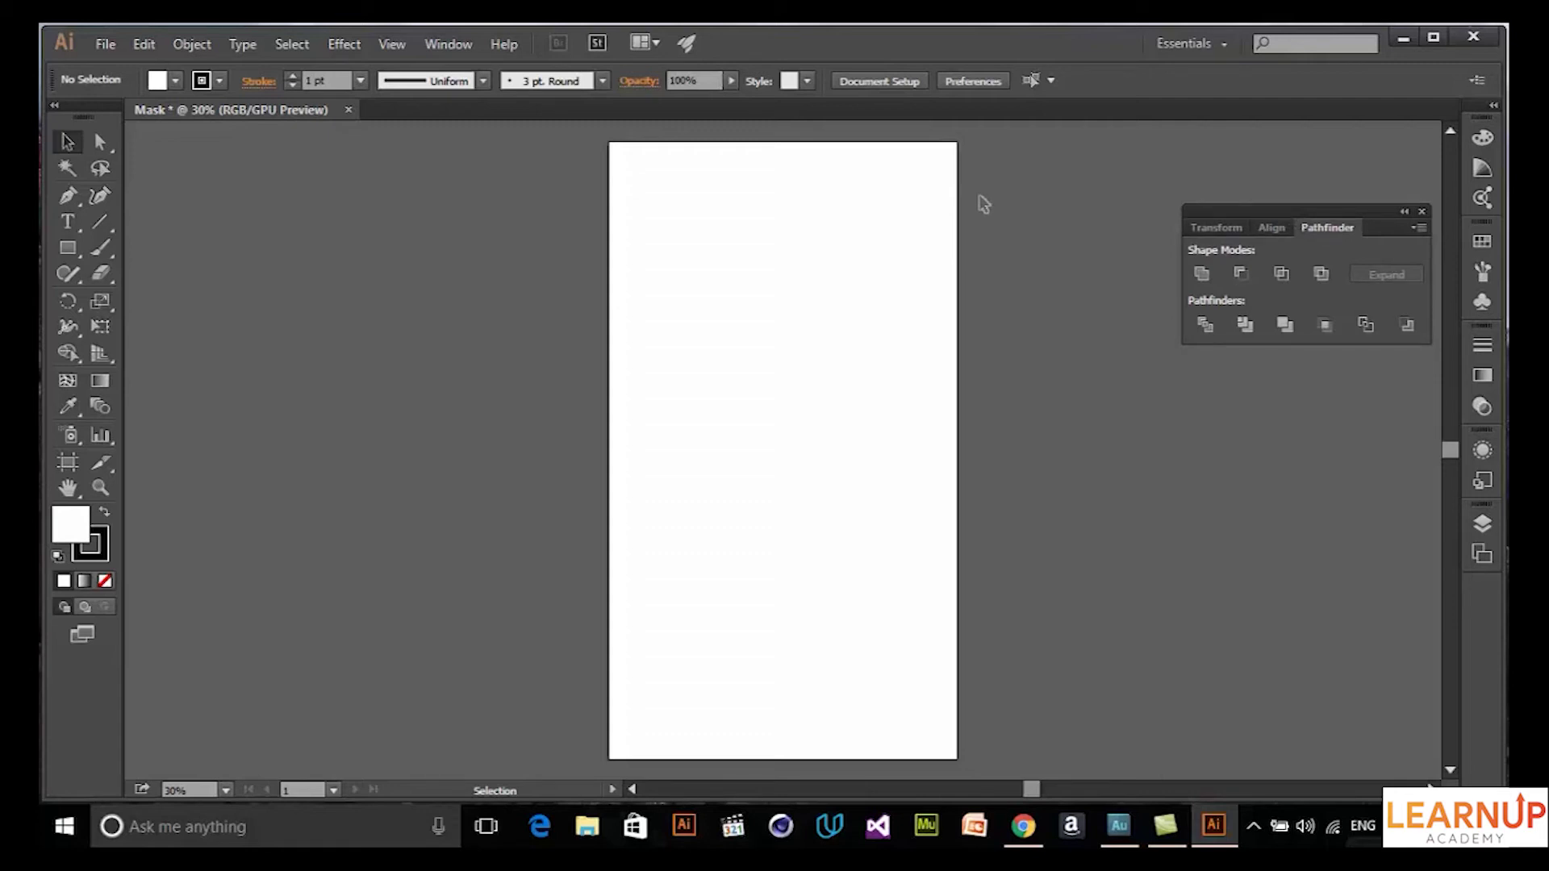
Step: Draw a wide rectangle across the middle of the artboard and fill it with light blue
key(m)
drag(647, 321, 930, 481)
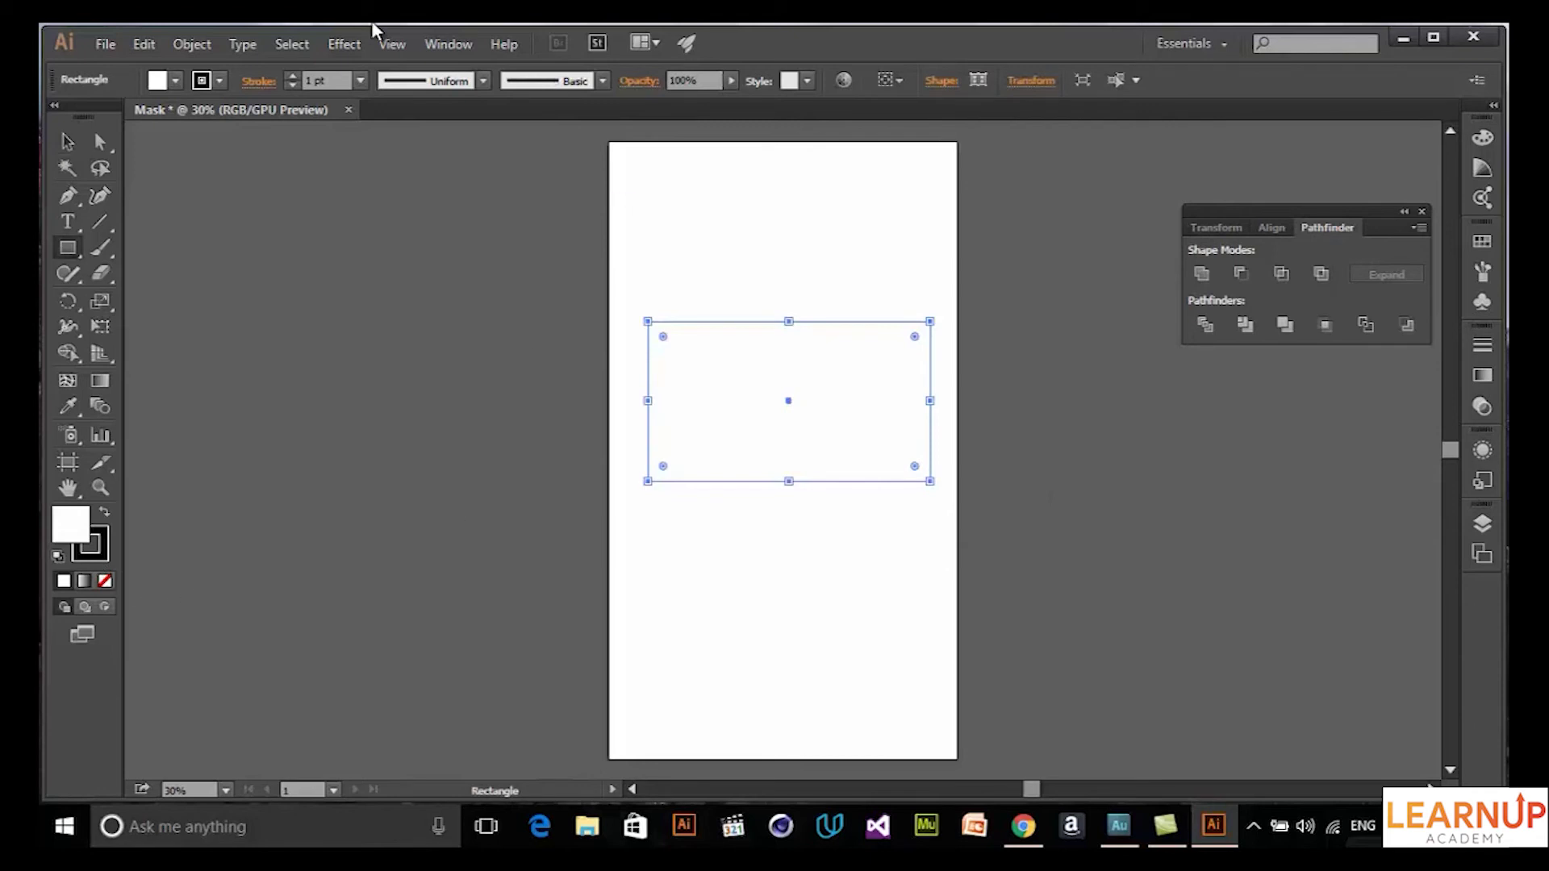
click(175, 81)
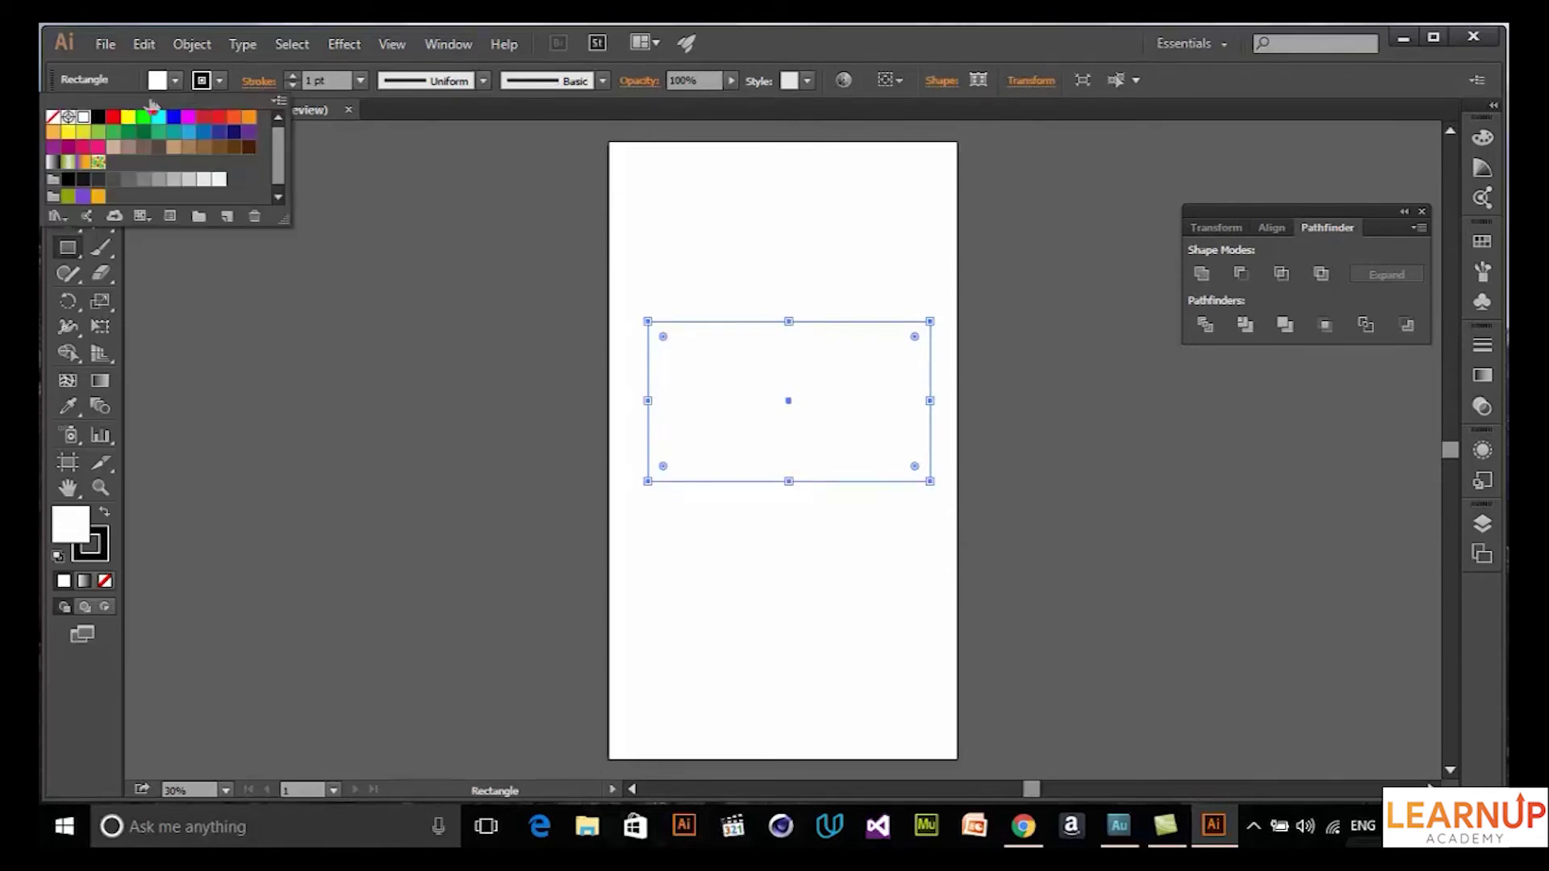
click(190, 132)
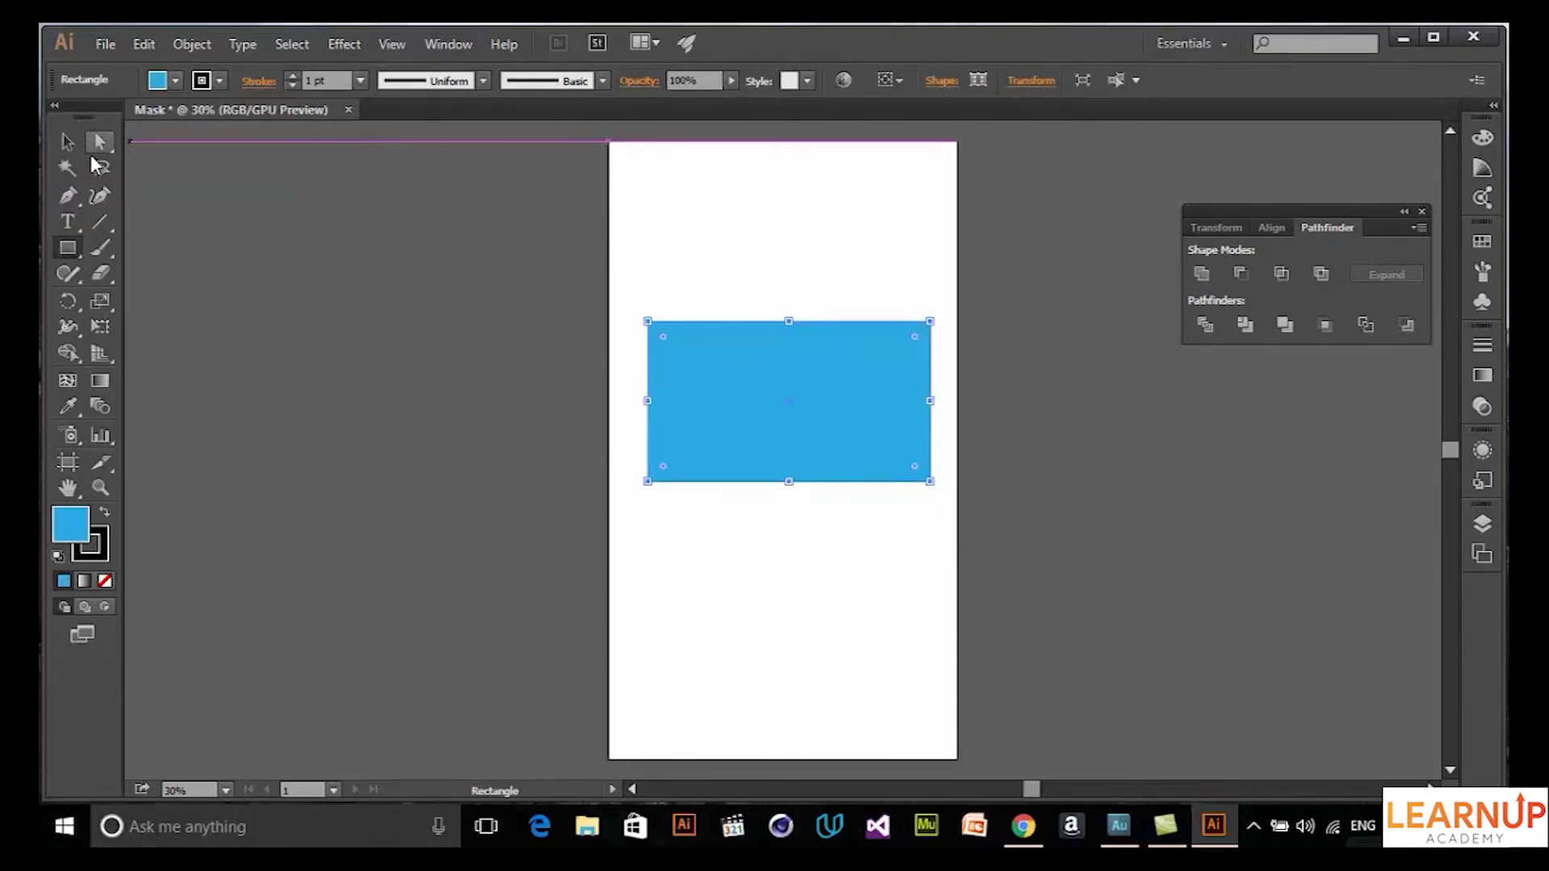
Step: Draw a circle about 667 px in diameter overlapping the top of the blue rectangle and fill it light grey
key(v)
drag(76, 255, 162, 299)
drag(687, 238, 902, 452)
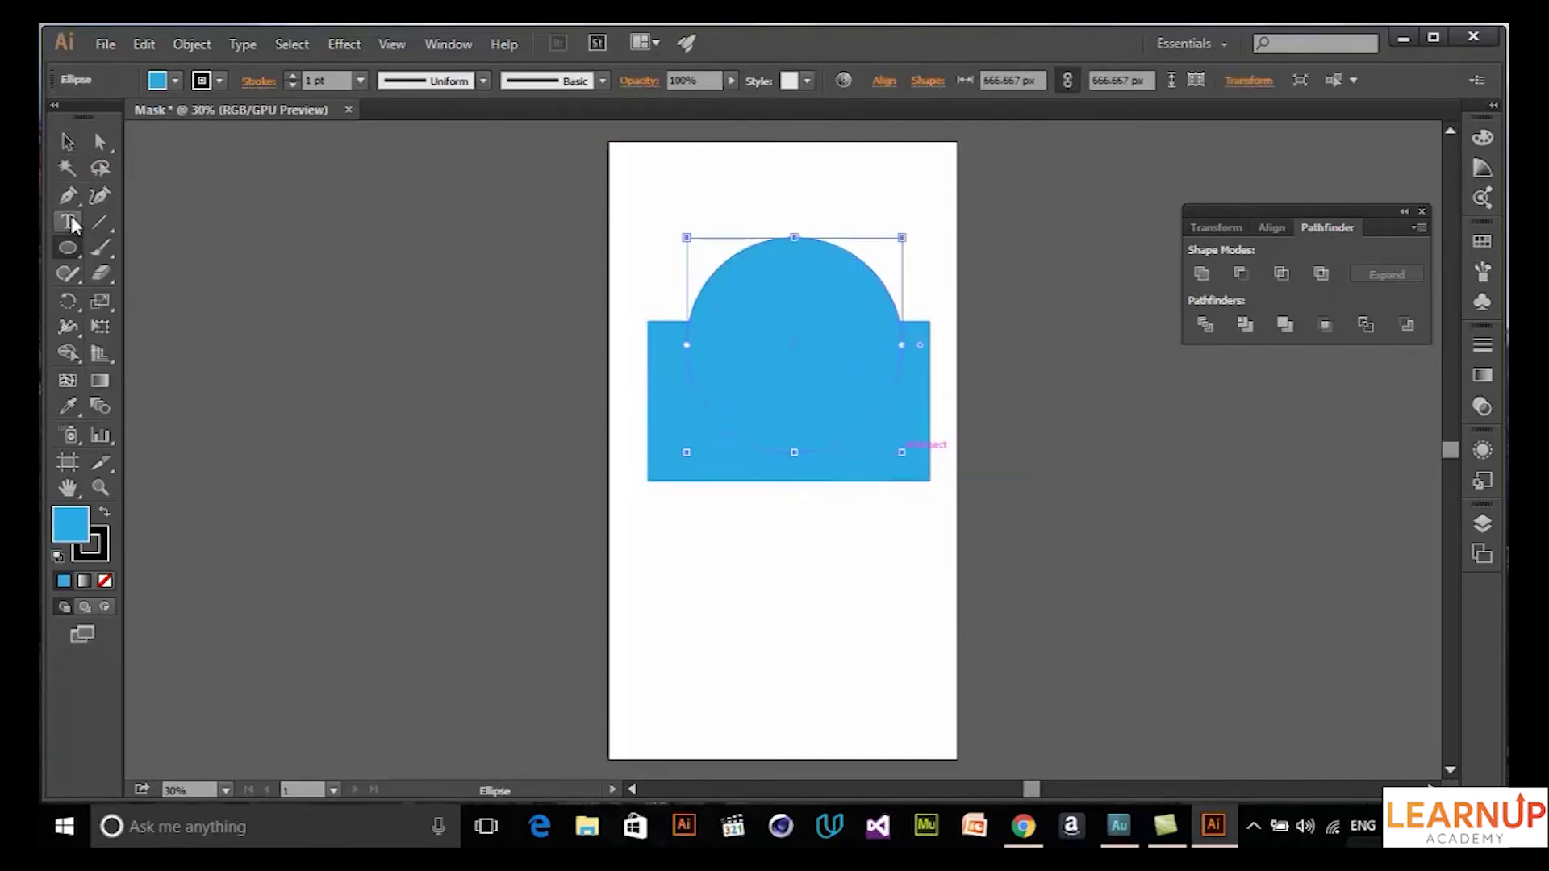
click(175, 81)
click(220, 180)
click(81, 696)
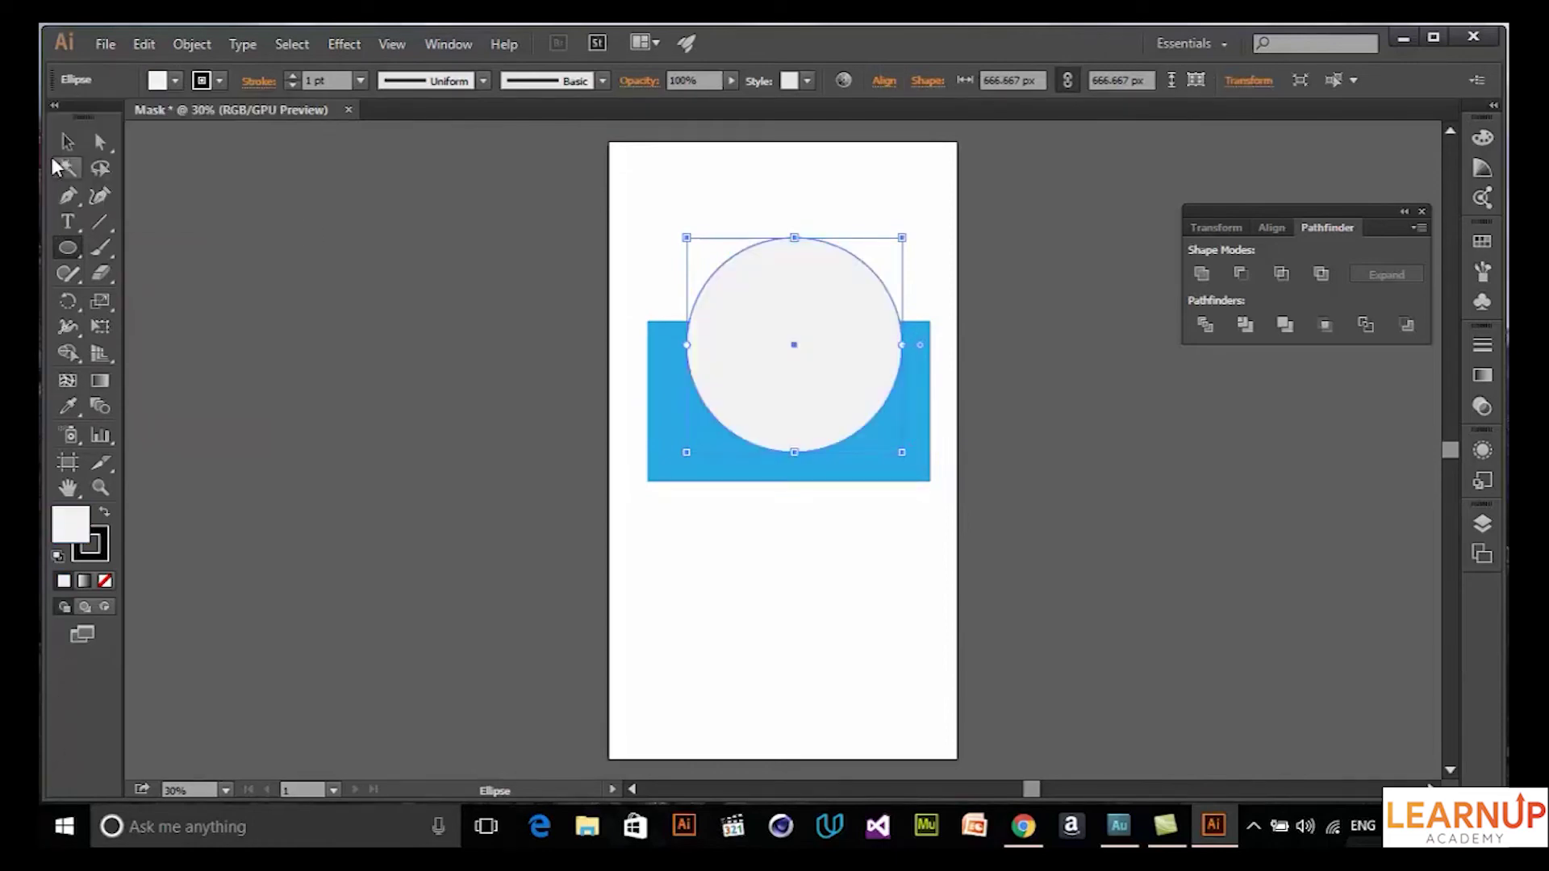
Step: Move the circle up, fill it with red and center it horizontally over the blue rectangle
click(67, 142)
drag(868, 375, 872, 343)
click(174, 81)
click(218, 119)
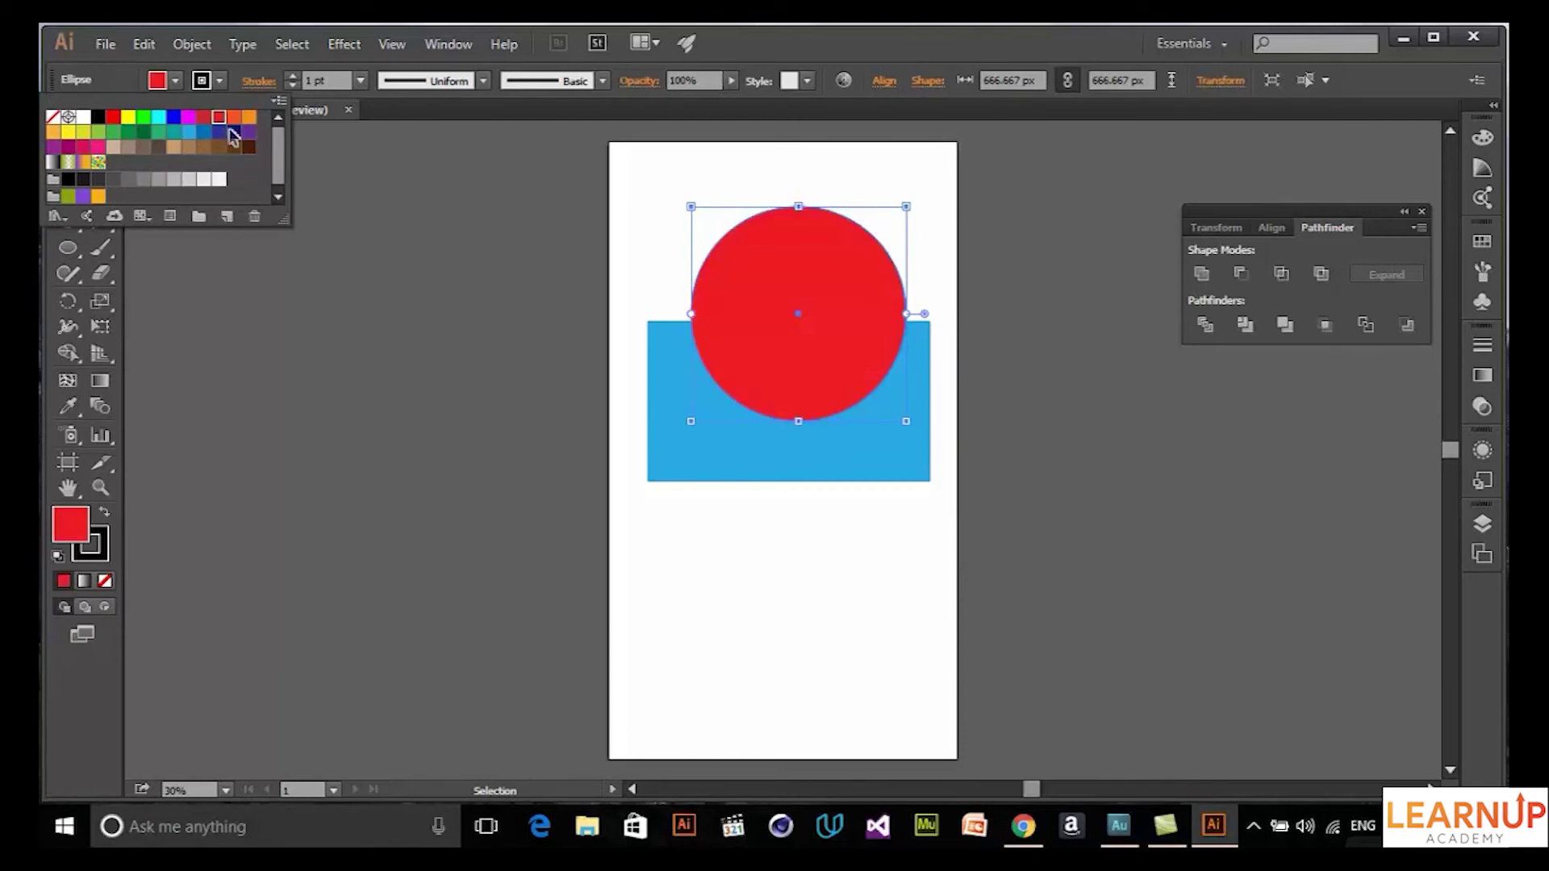
drag(845, 316, 835, 317)
click(868, 574)
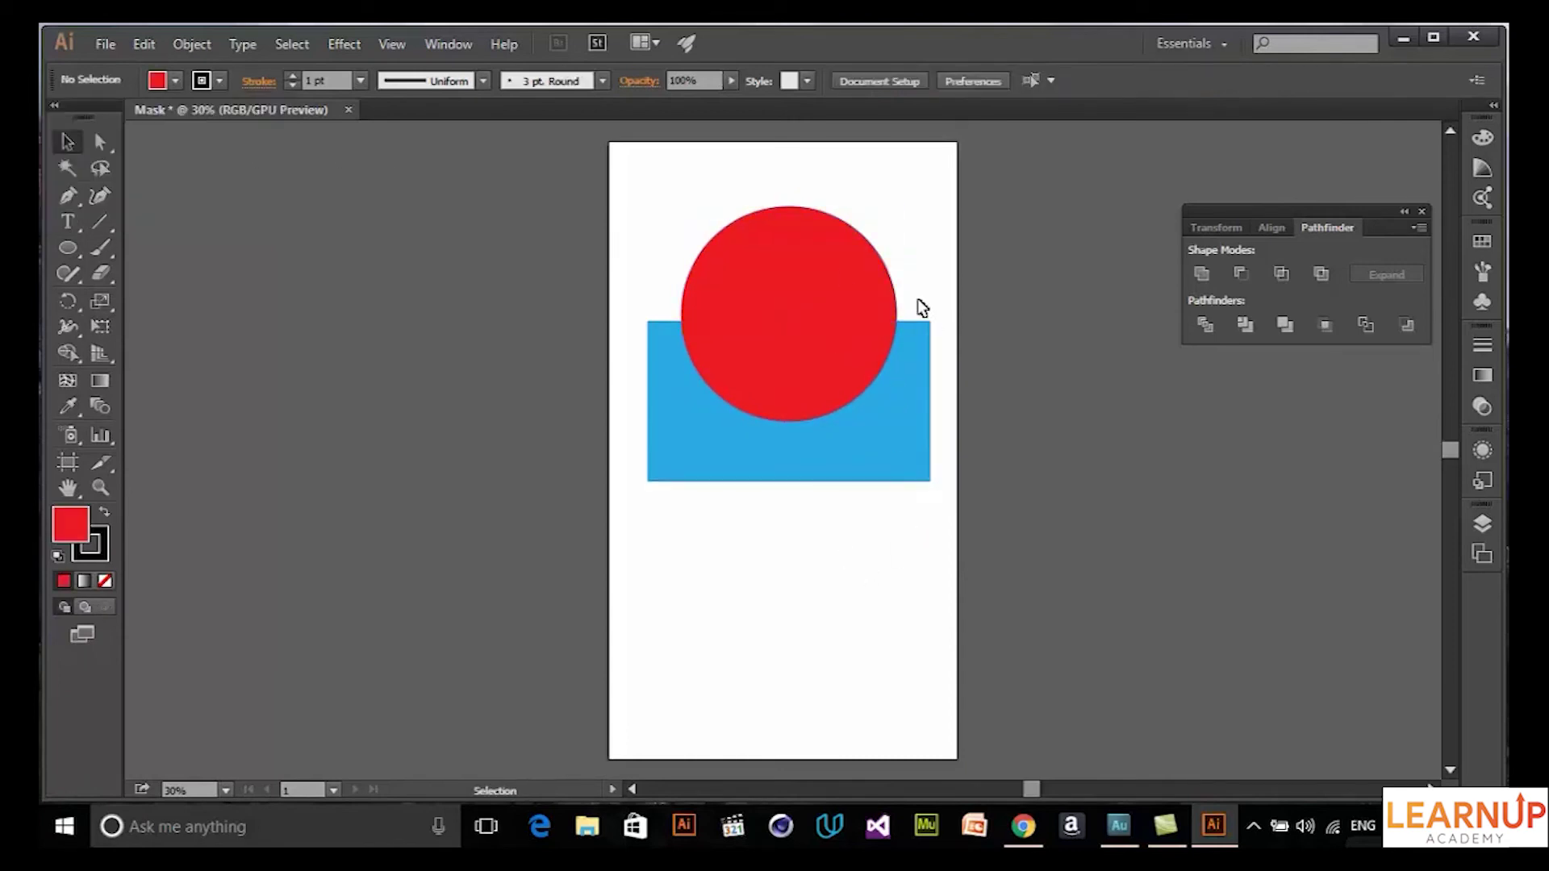
Step: Select the red circle and blue rectangle together and unite them into a single shape
drag(934, 537, 614, 232)
click(847, 514)
drag(925, 532, 608, 197)
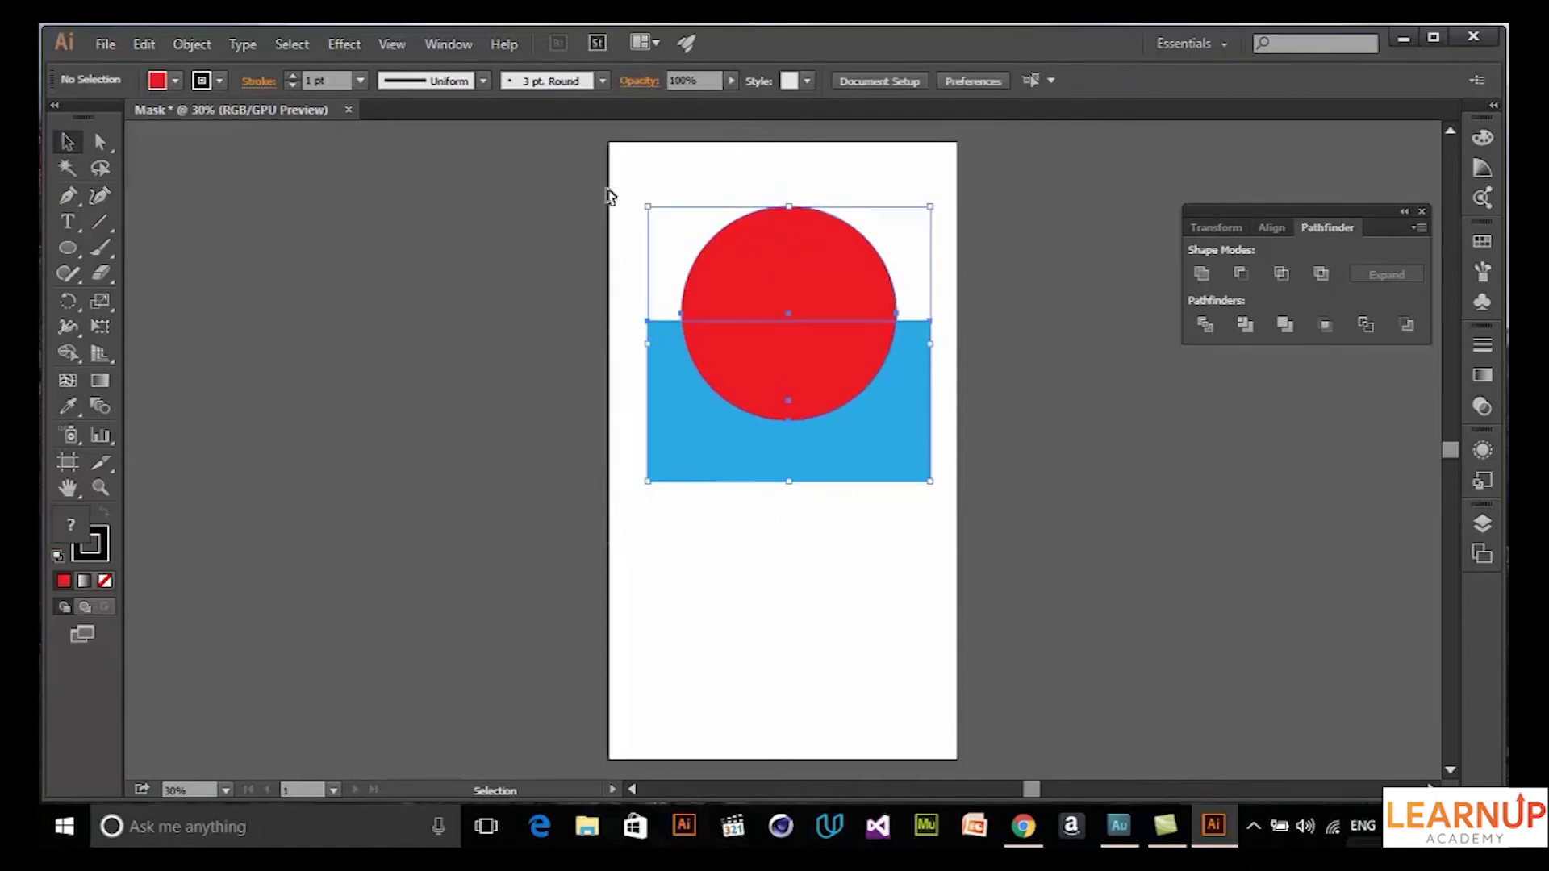
click(920, 532)
drag(956, 543, 790, 357)
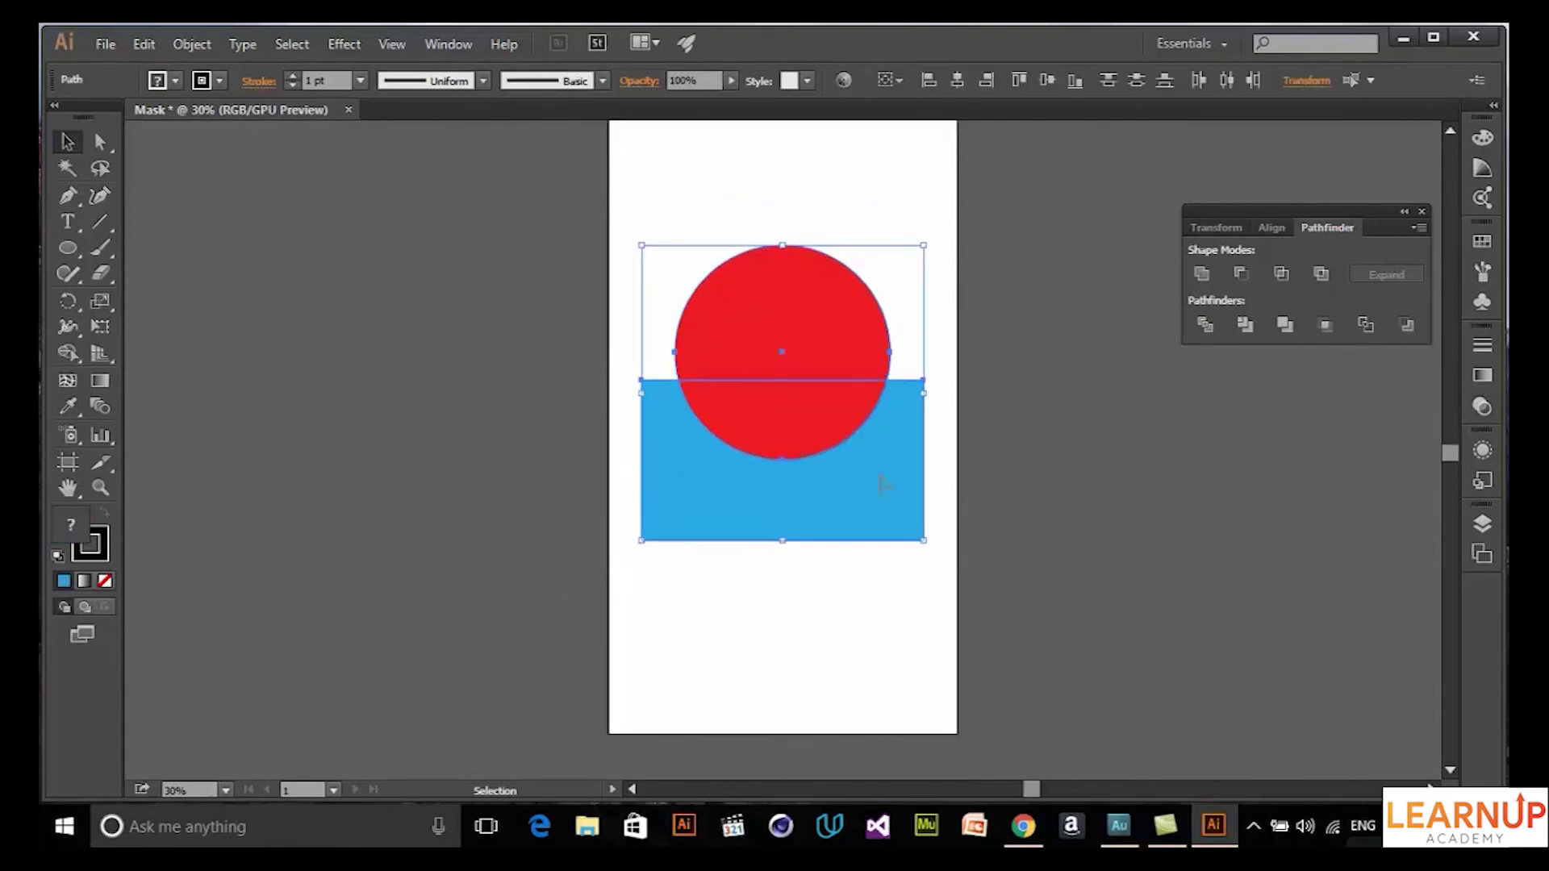
click(1203, 274)
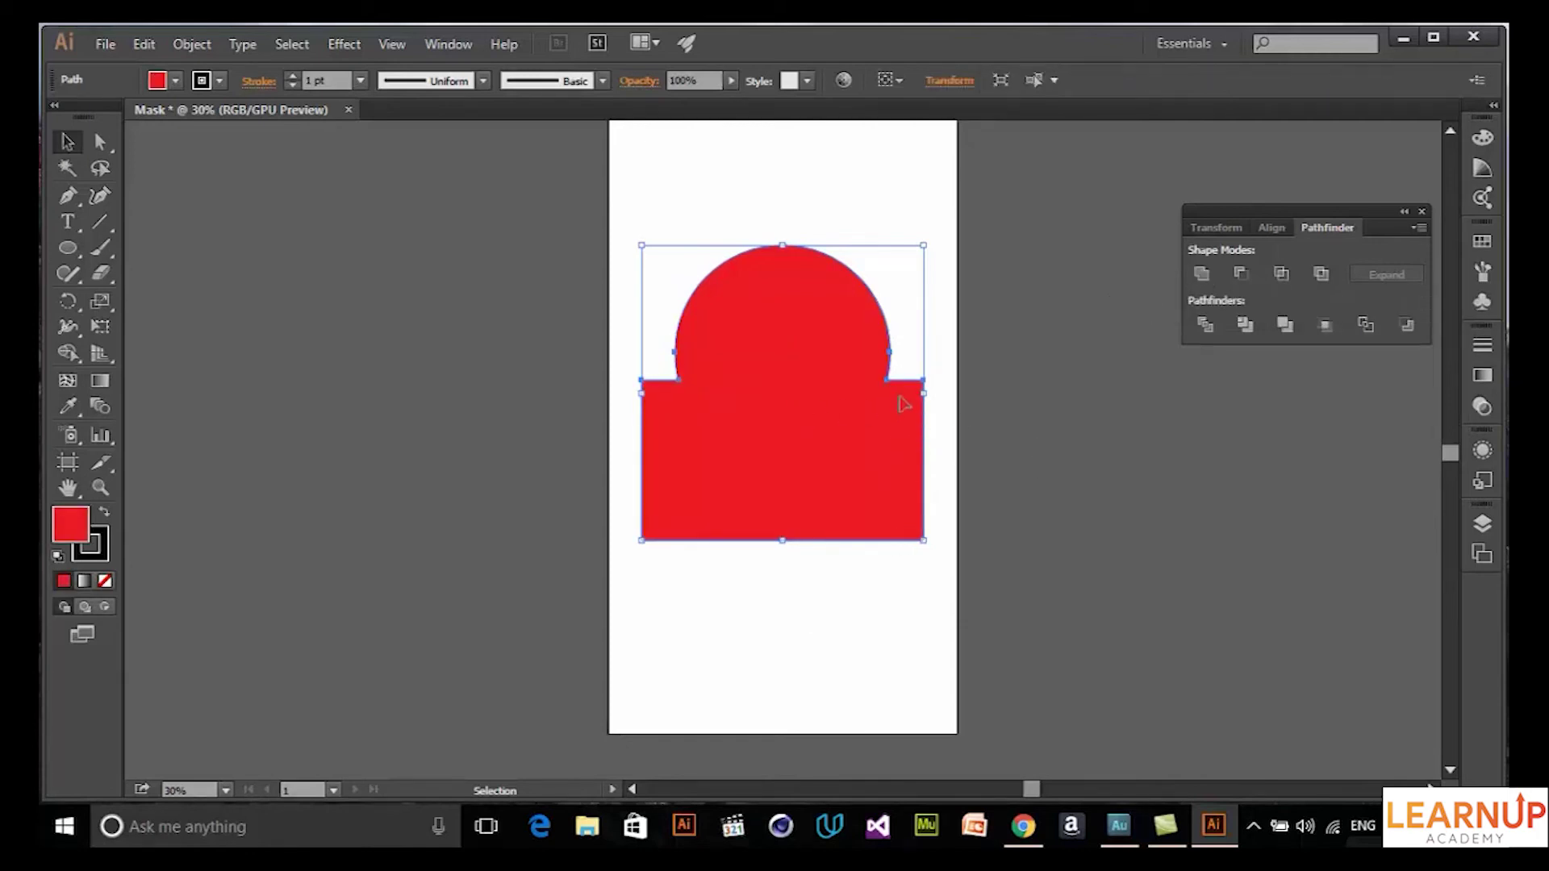
click(884, 601)
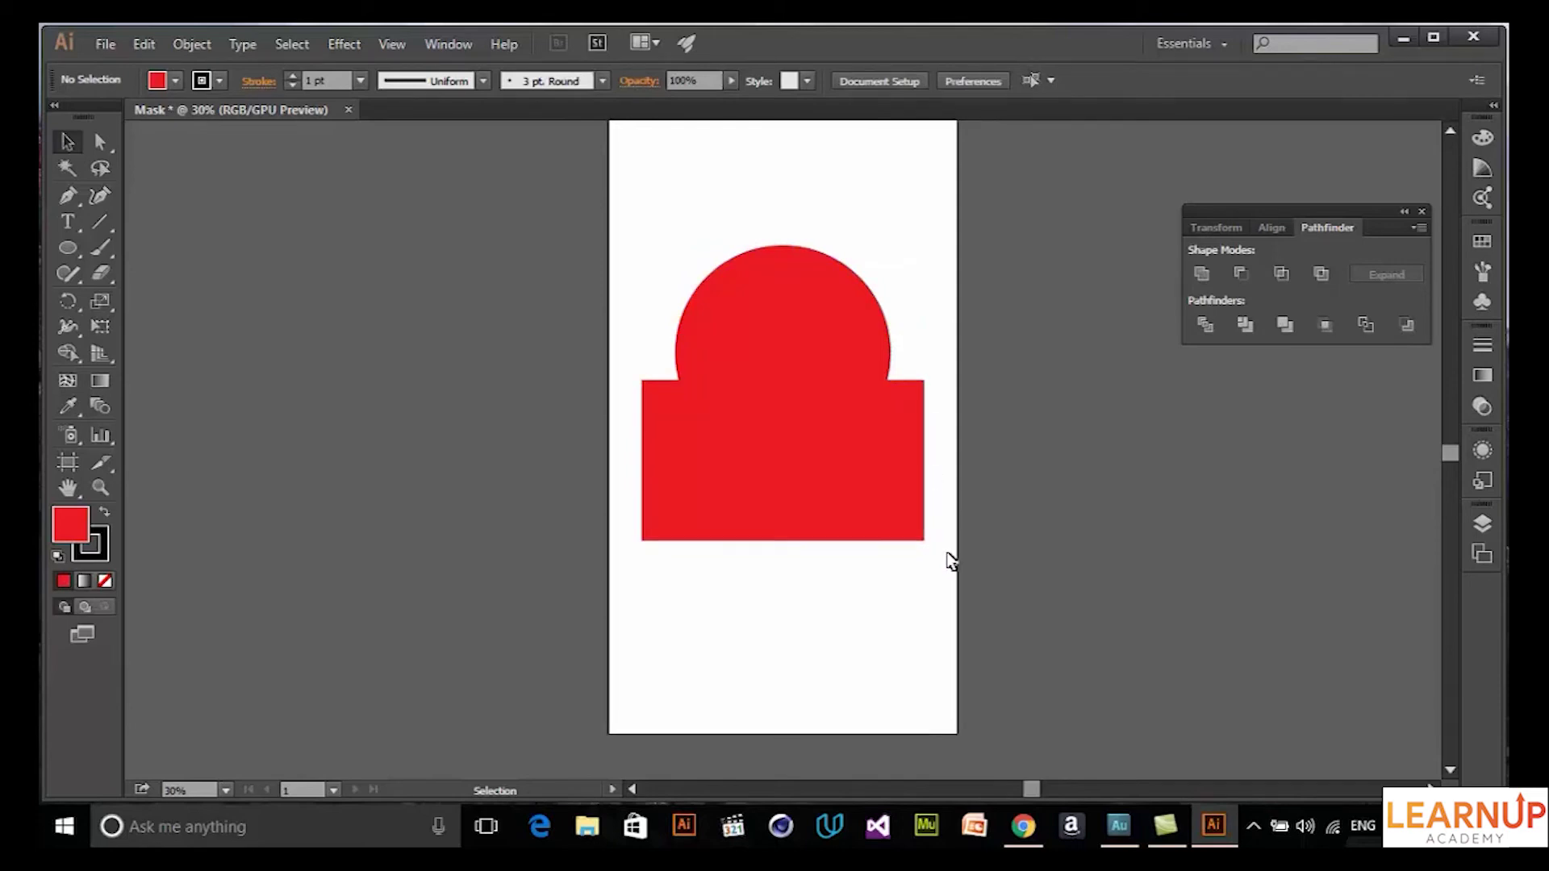
Step: Move the united shape around the artboard to check that it behaves as one object
click(840, 397)
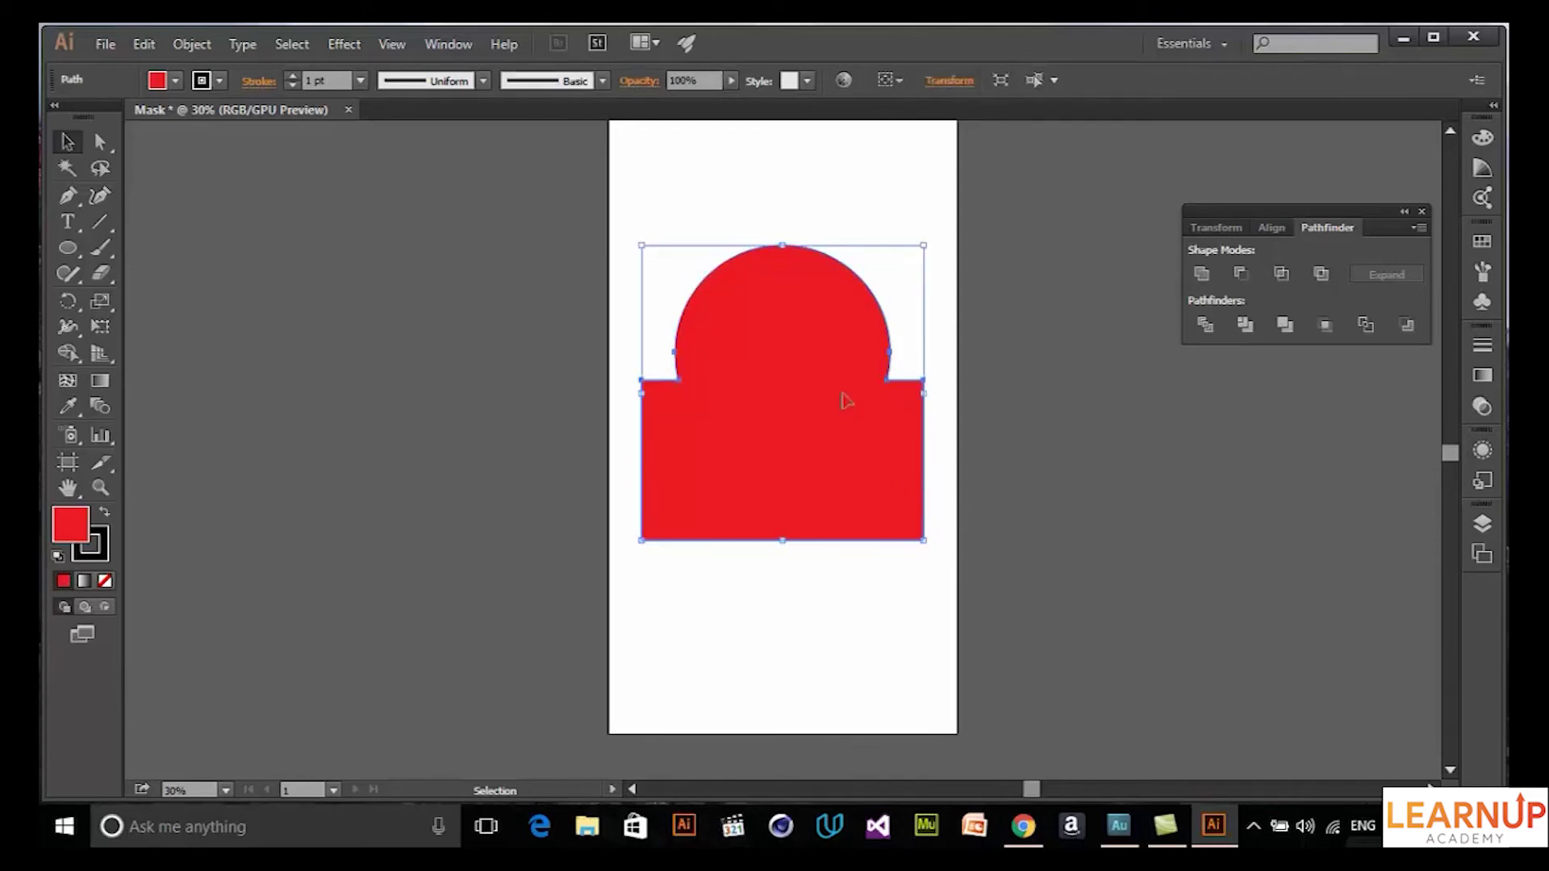
drag(840, 398, 806, 377)
drag(892, 453, 833, 474)
click(847, 578)
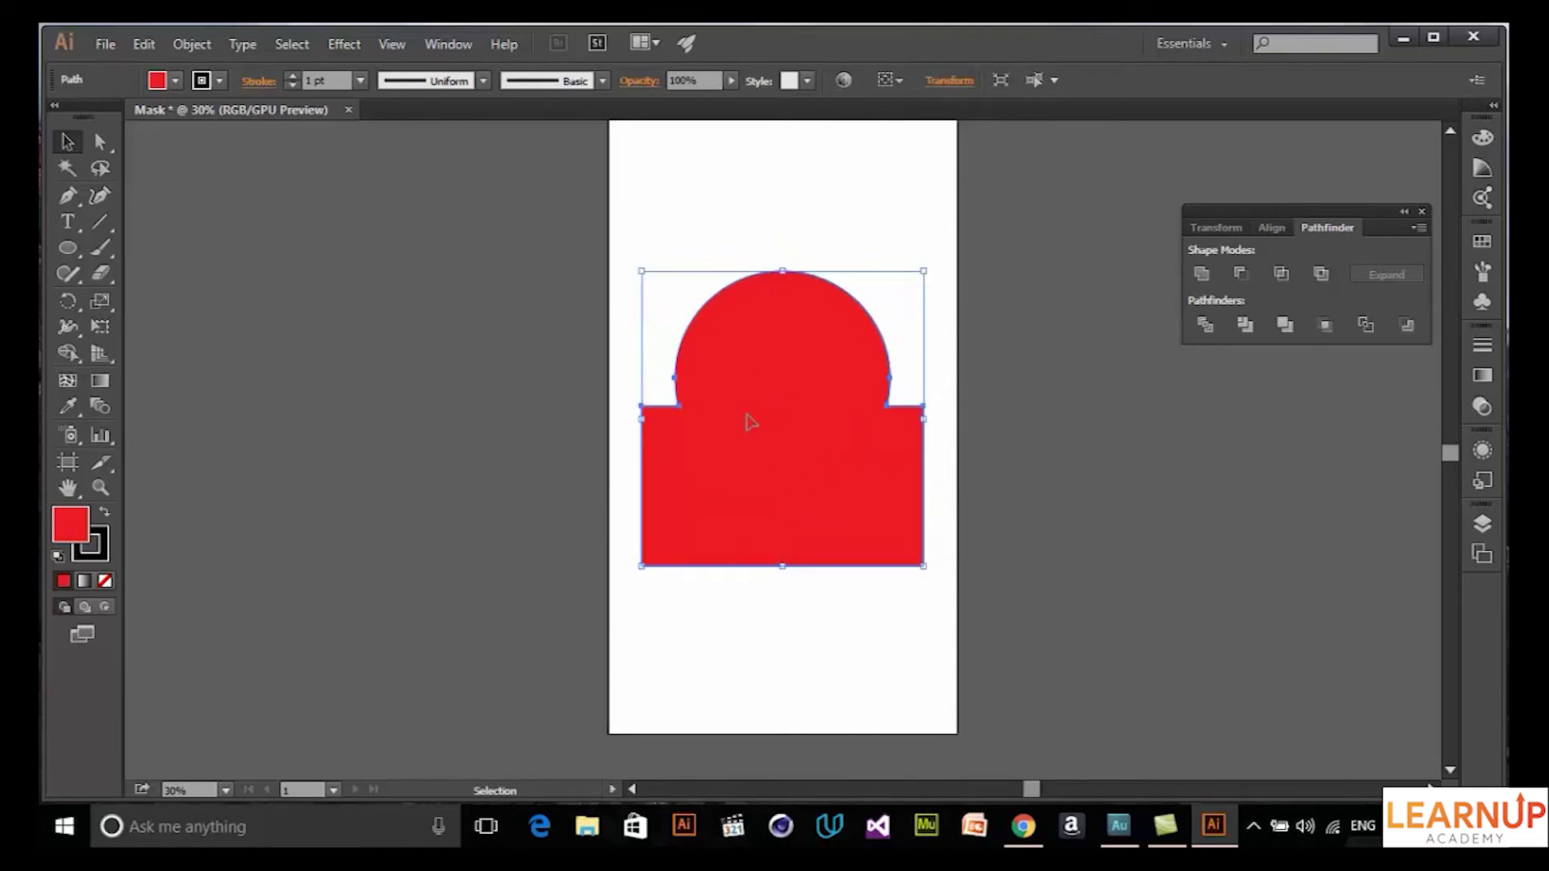
drag(751, 423, 743, 397)
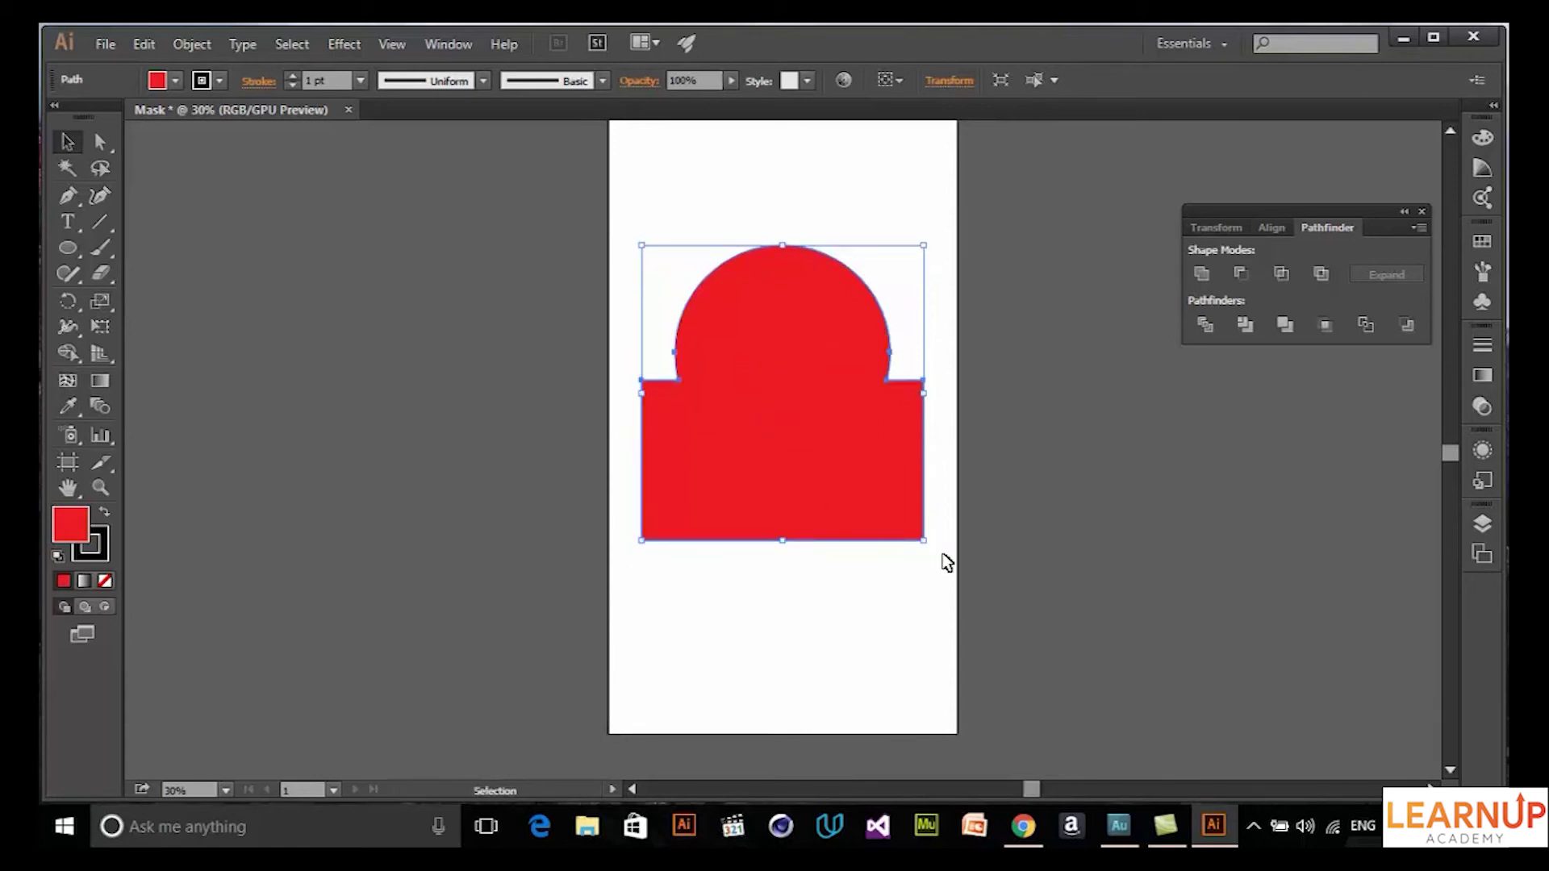
click(1144, 488)
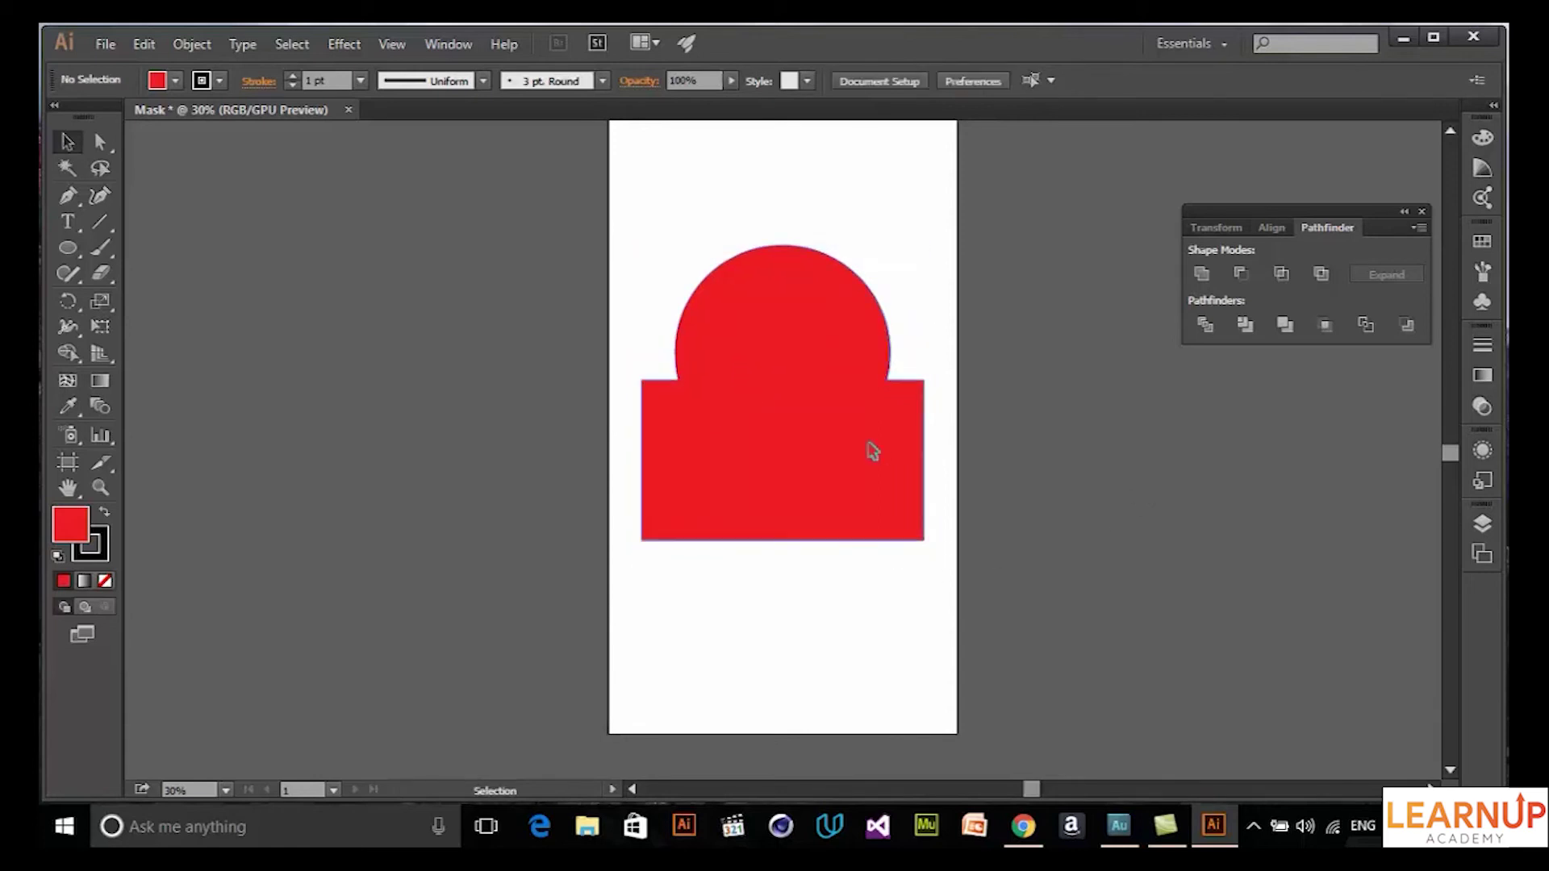
Step: Delete the united shape and draw a new wide red rectangle across the artboard
click(871, 446)
key(Delete)
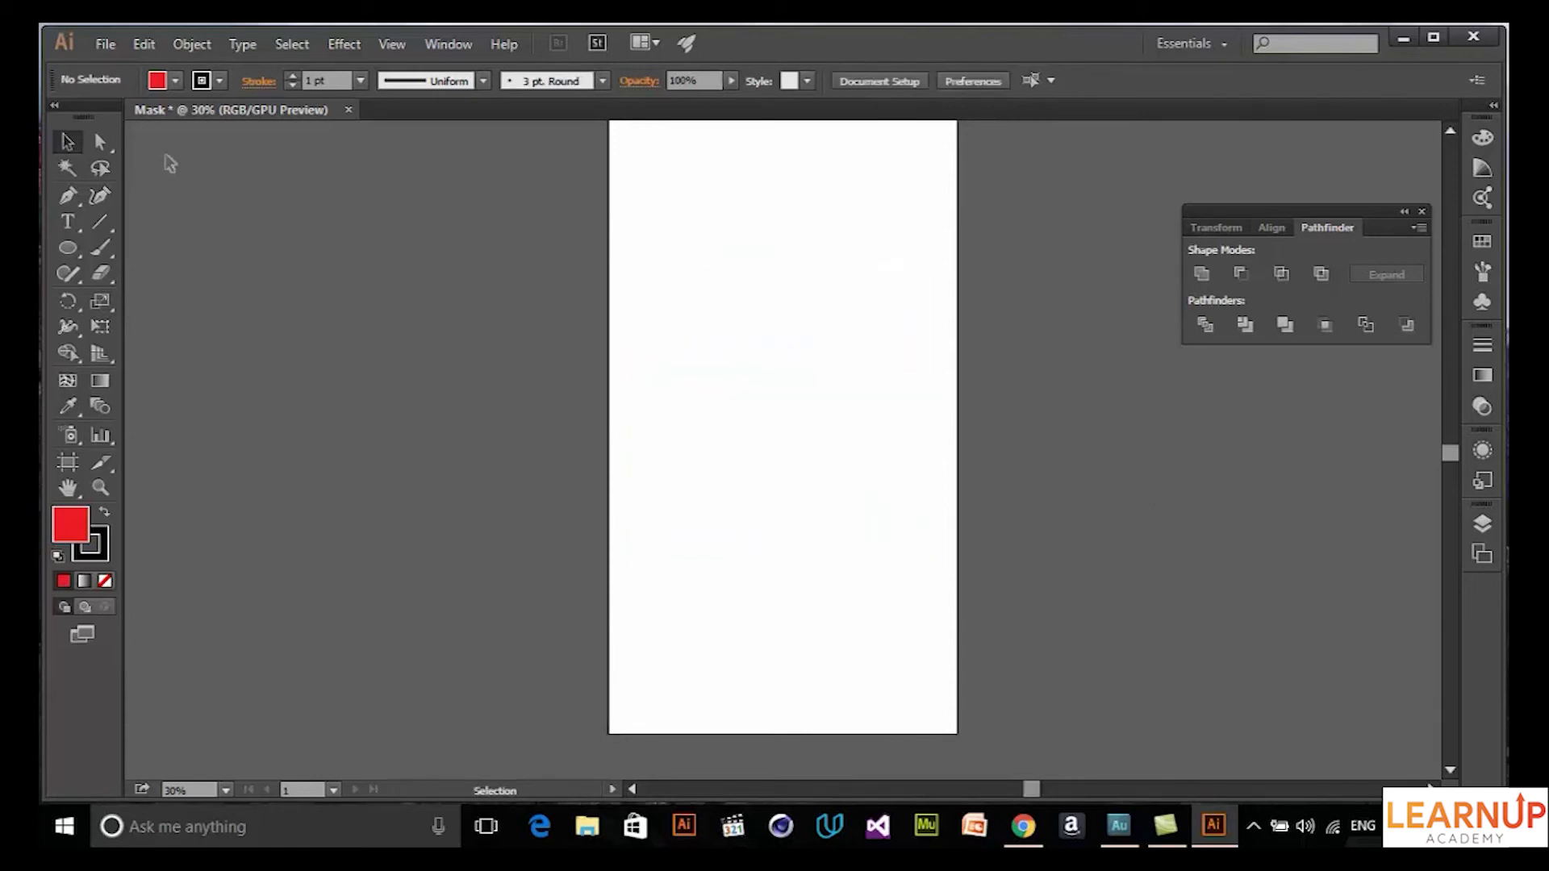
click(66, 249)
click(201, 246)
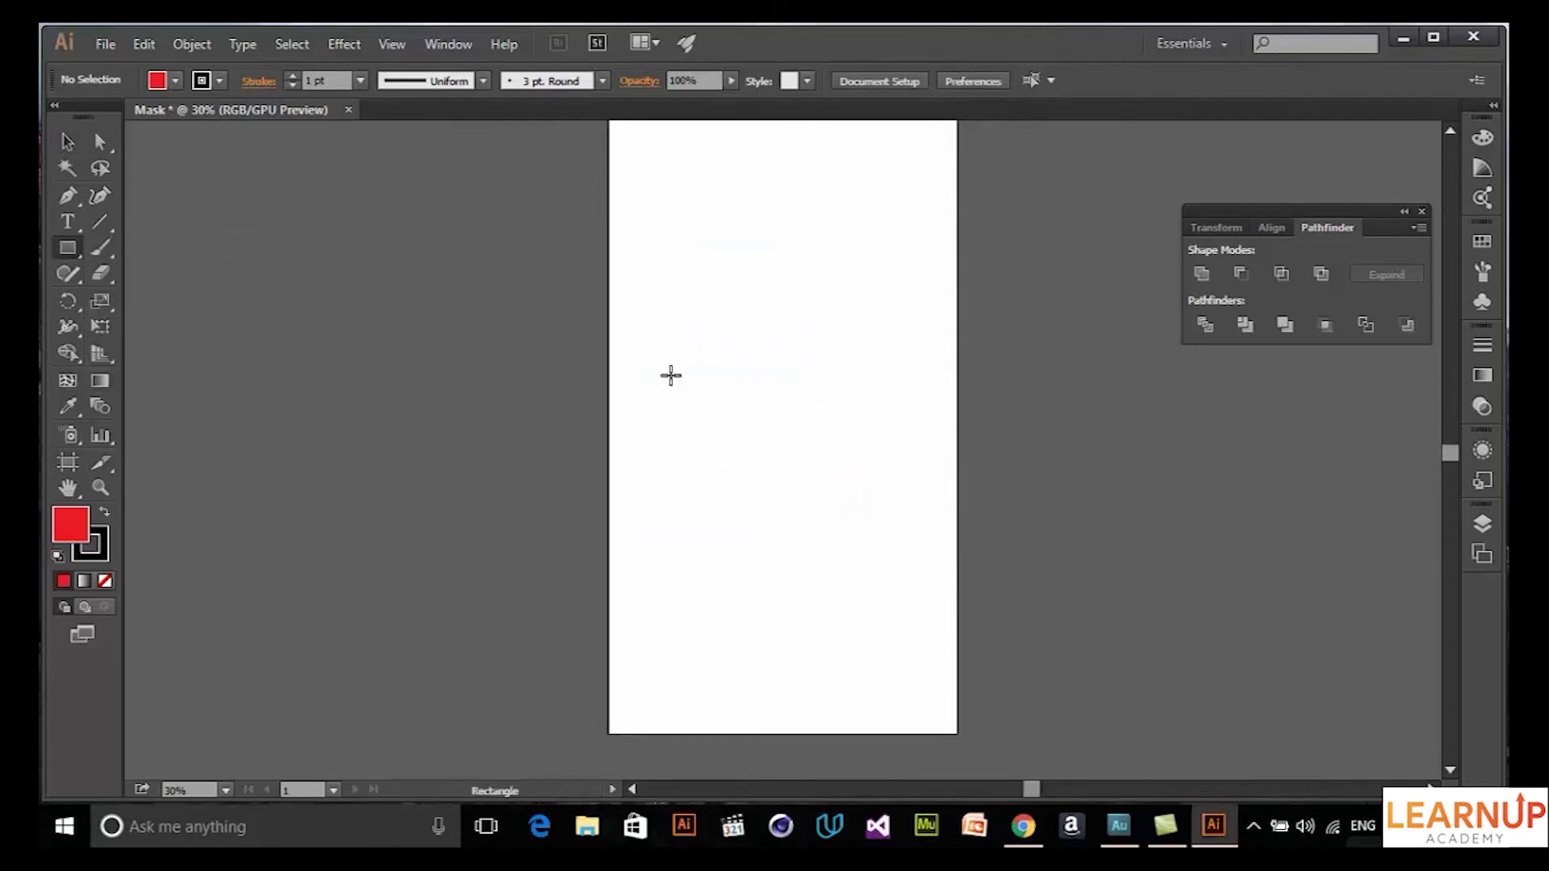
drag(653, 312, 920, 431)
click(68, 143)
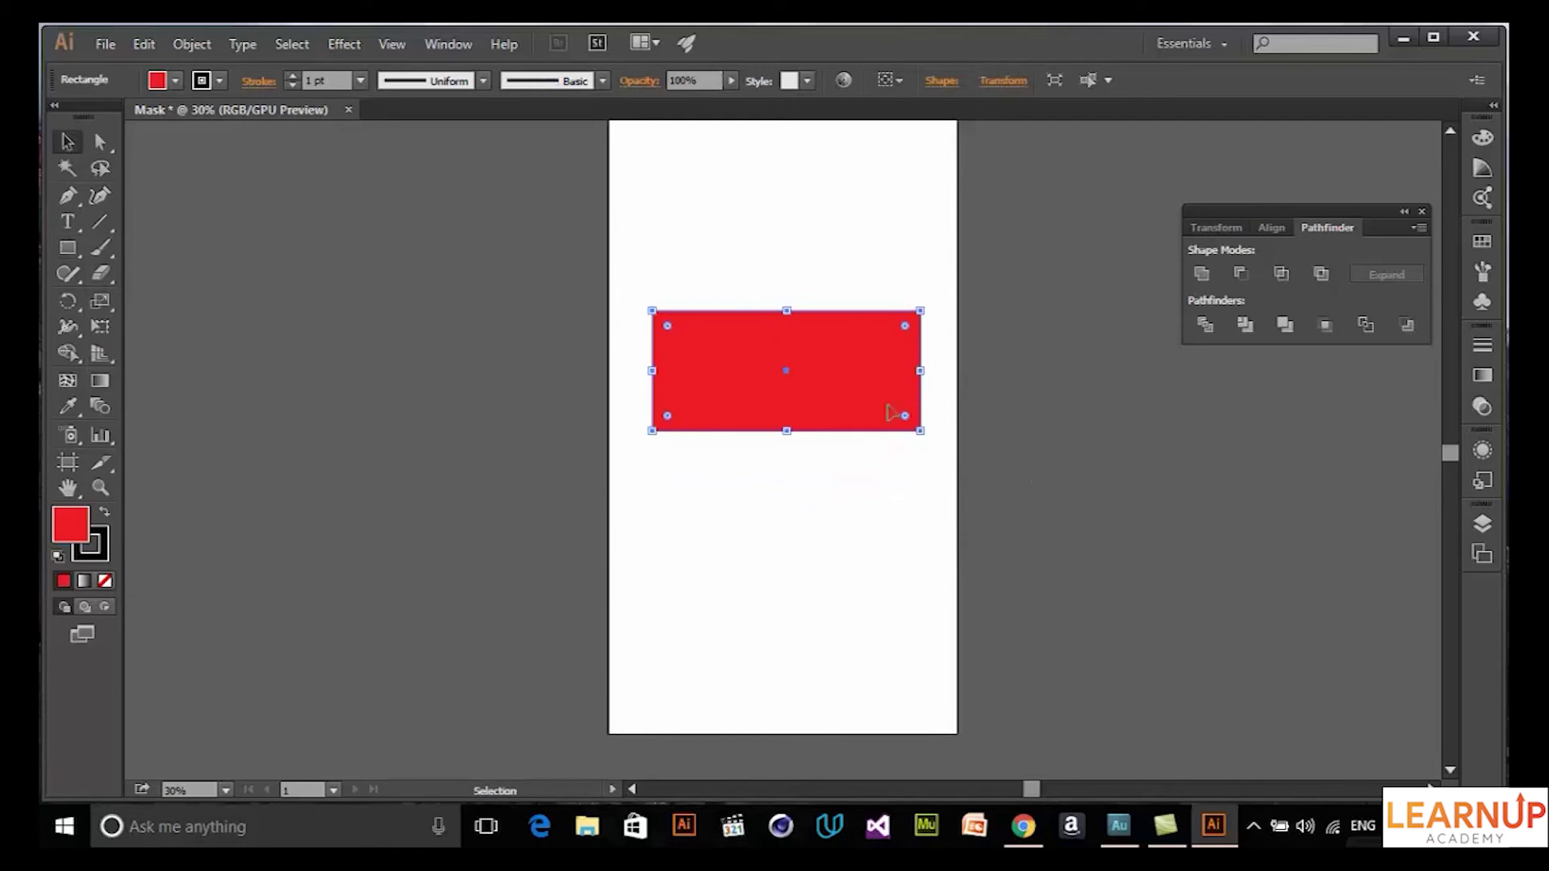
Step: Duplicate the red rectangle straight down with a slight overlap and fill the copy with light blue
drag(807, 383, 807, 484)
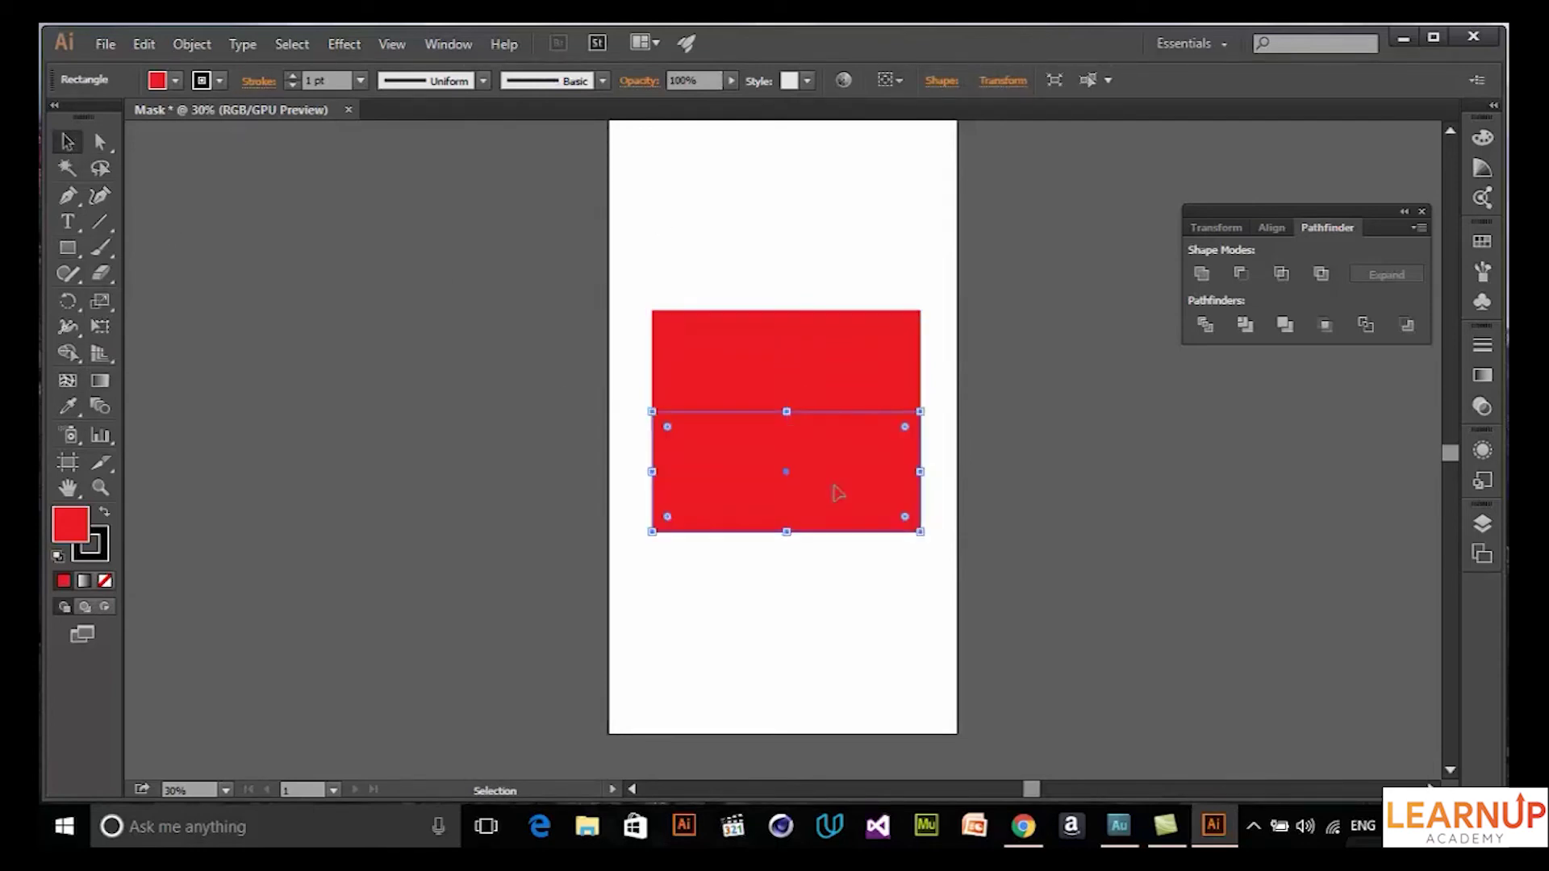
click(175, 80)
click(199, 136)
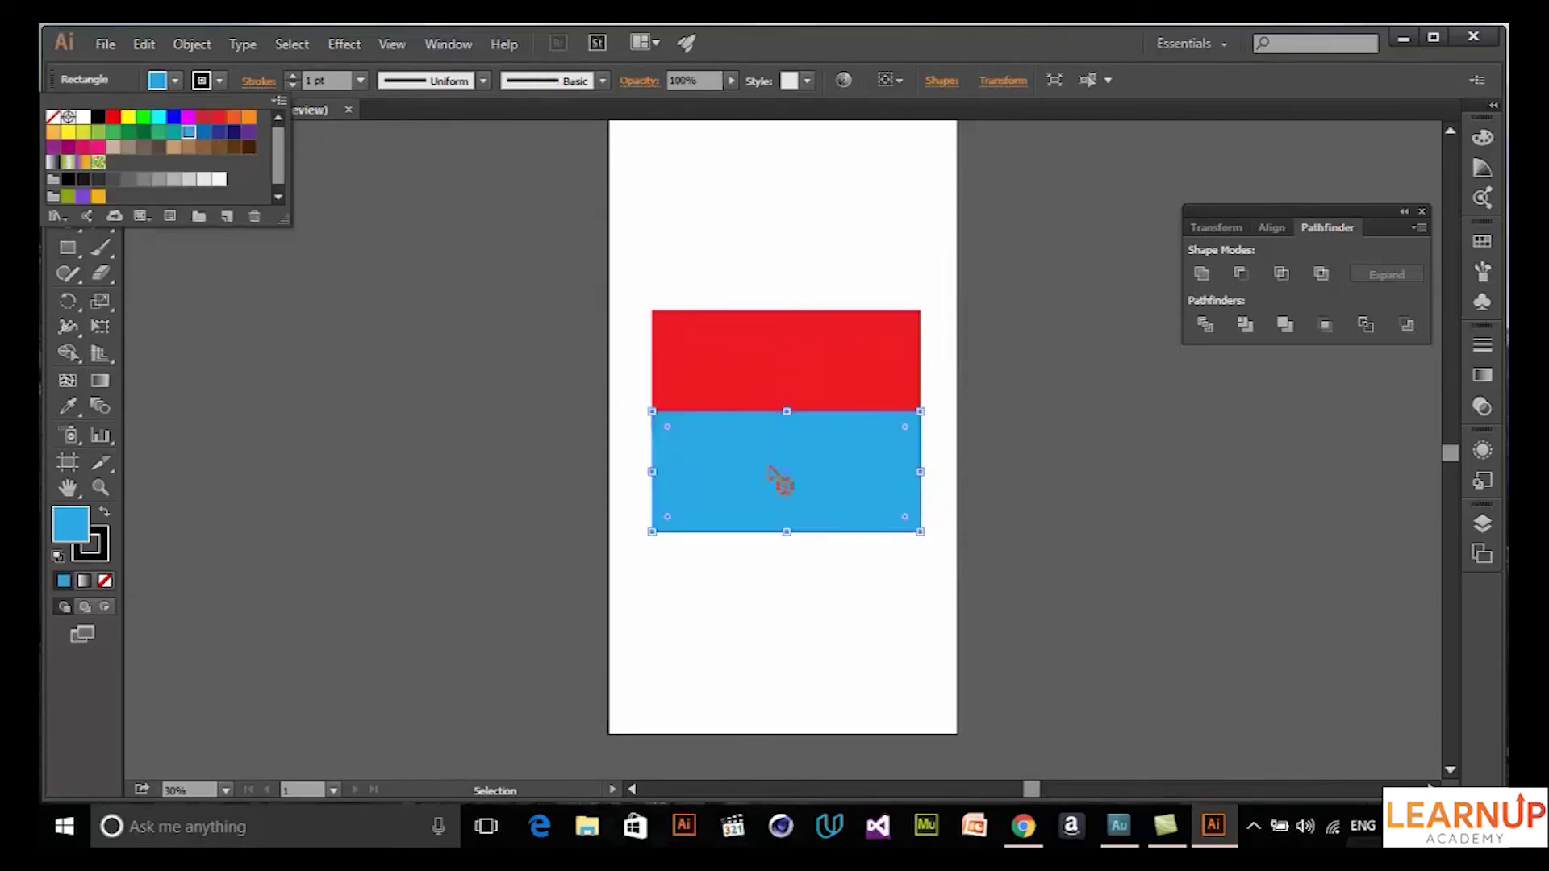
click(778, 467)
Step: Move the blue rectangle over the red one's right part and shrink it to extend just past its right edge
drag(820, 471, 932, 363)
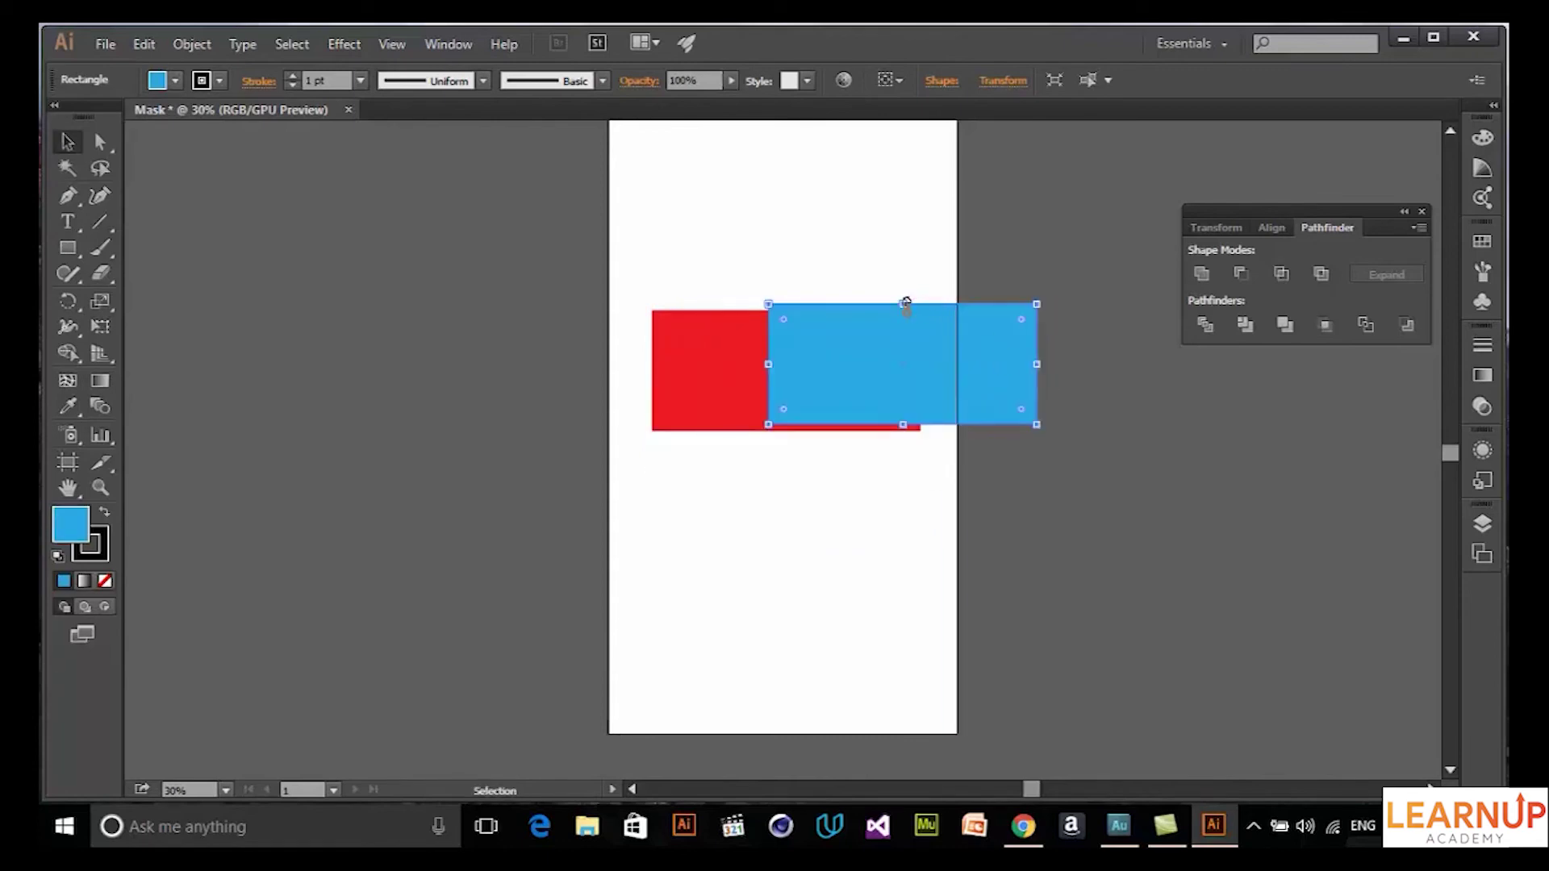
drag(904, 304, 906, 332)
drag(1036, 379, 934, 371)
Step: Select both rectangles and subtract the blue front rectangle from the red one with Minus Front
key(ctrl+a)
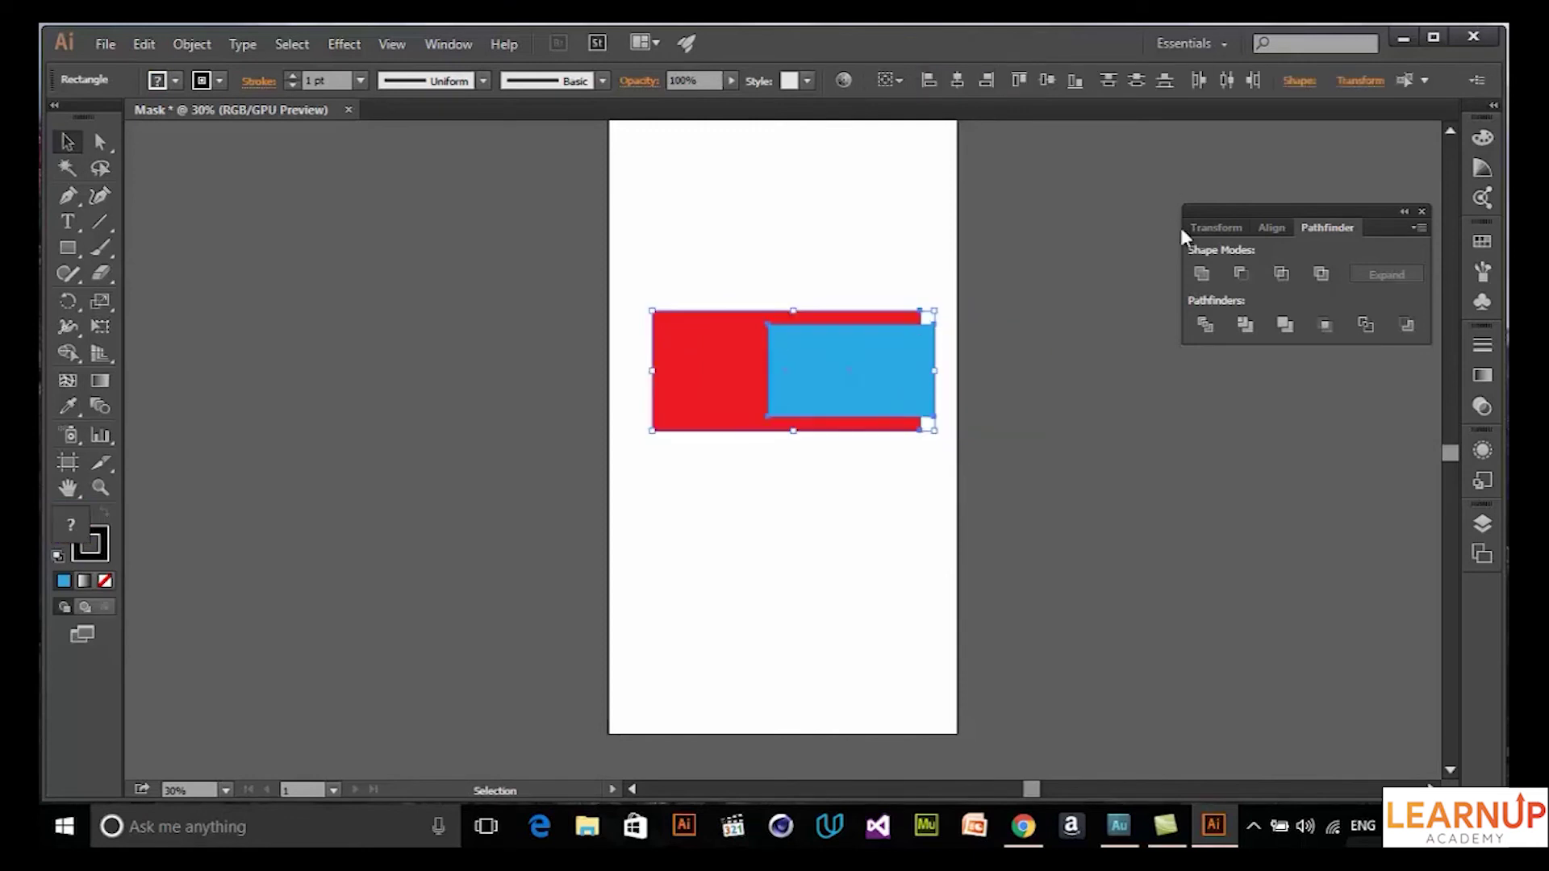
click(1241, 274)
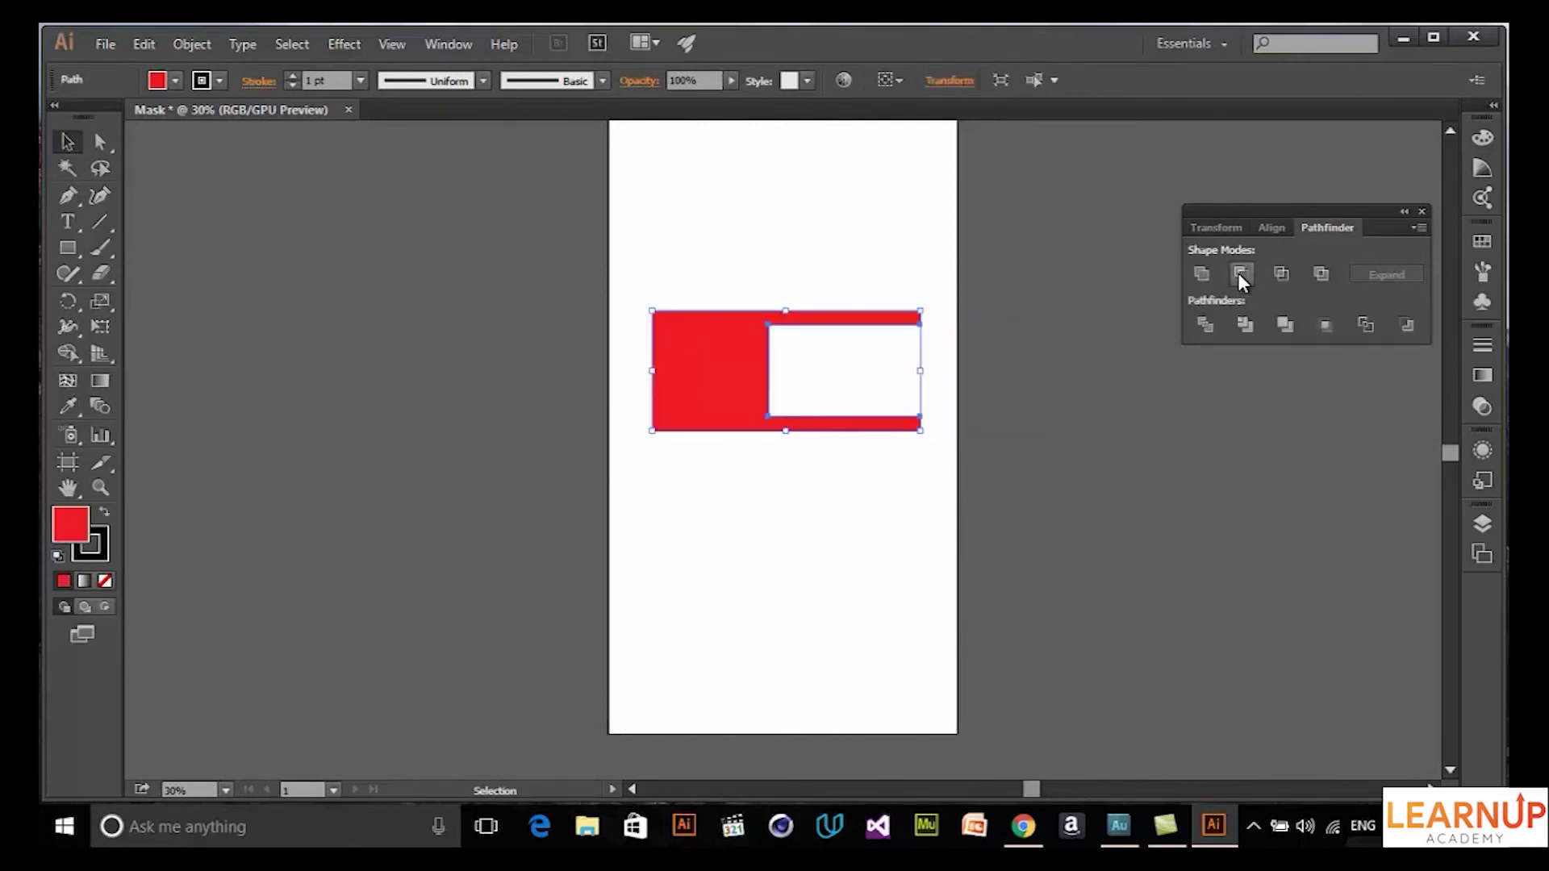
click(892, 569)
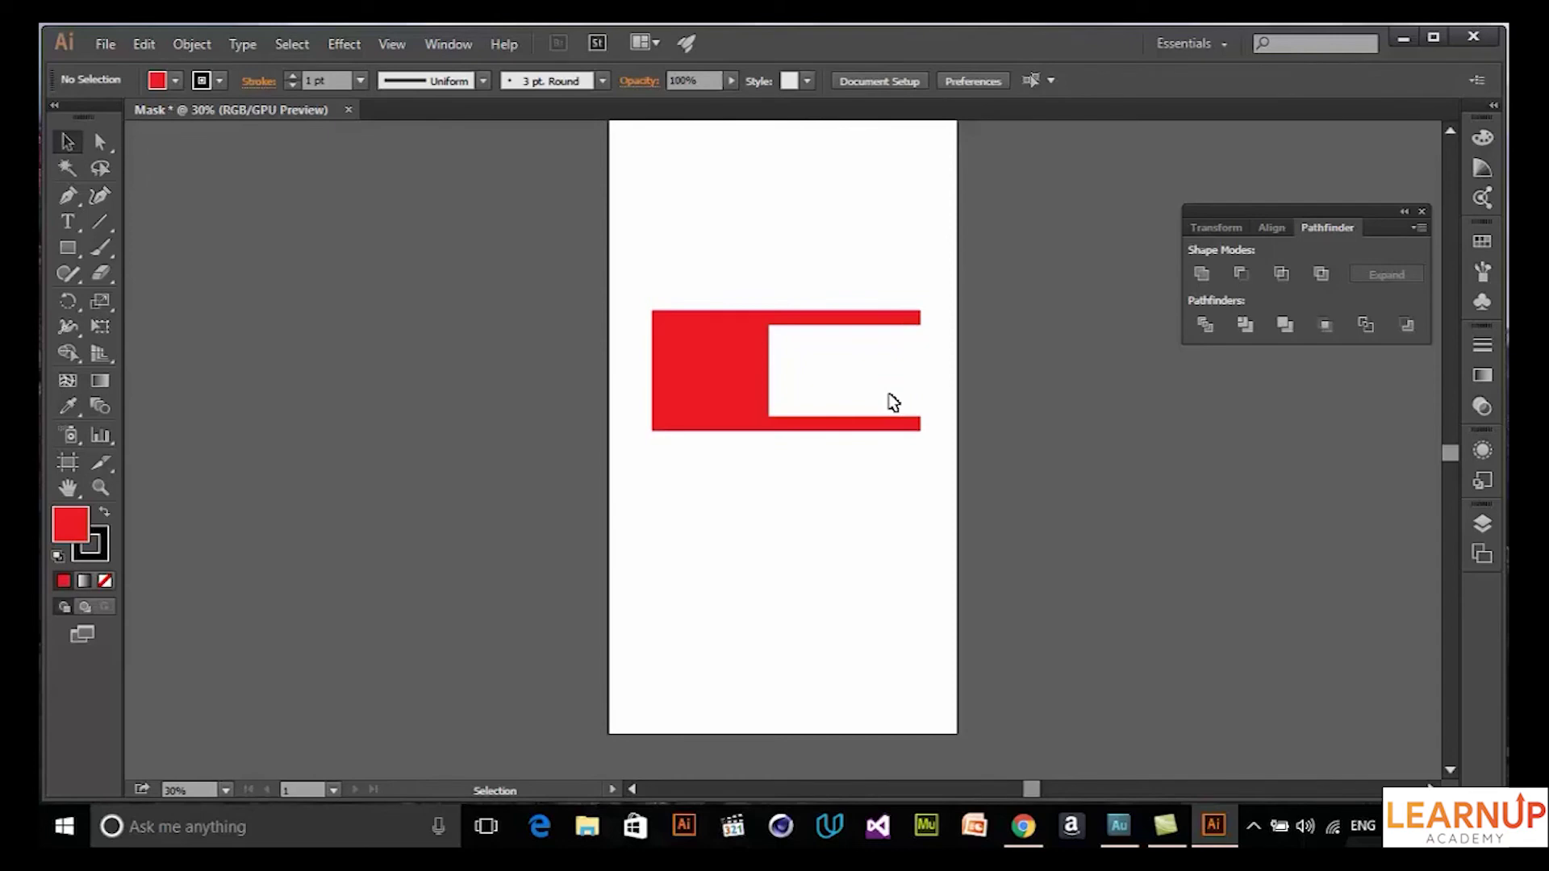
Step: Undo the Minus Front subtraction to restore the red and blue rectangles, and reselect both
key(ctrl+f)
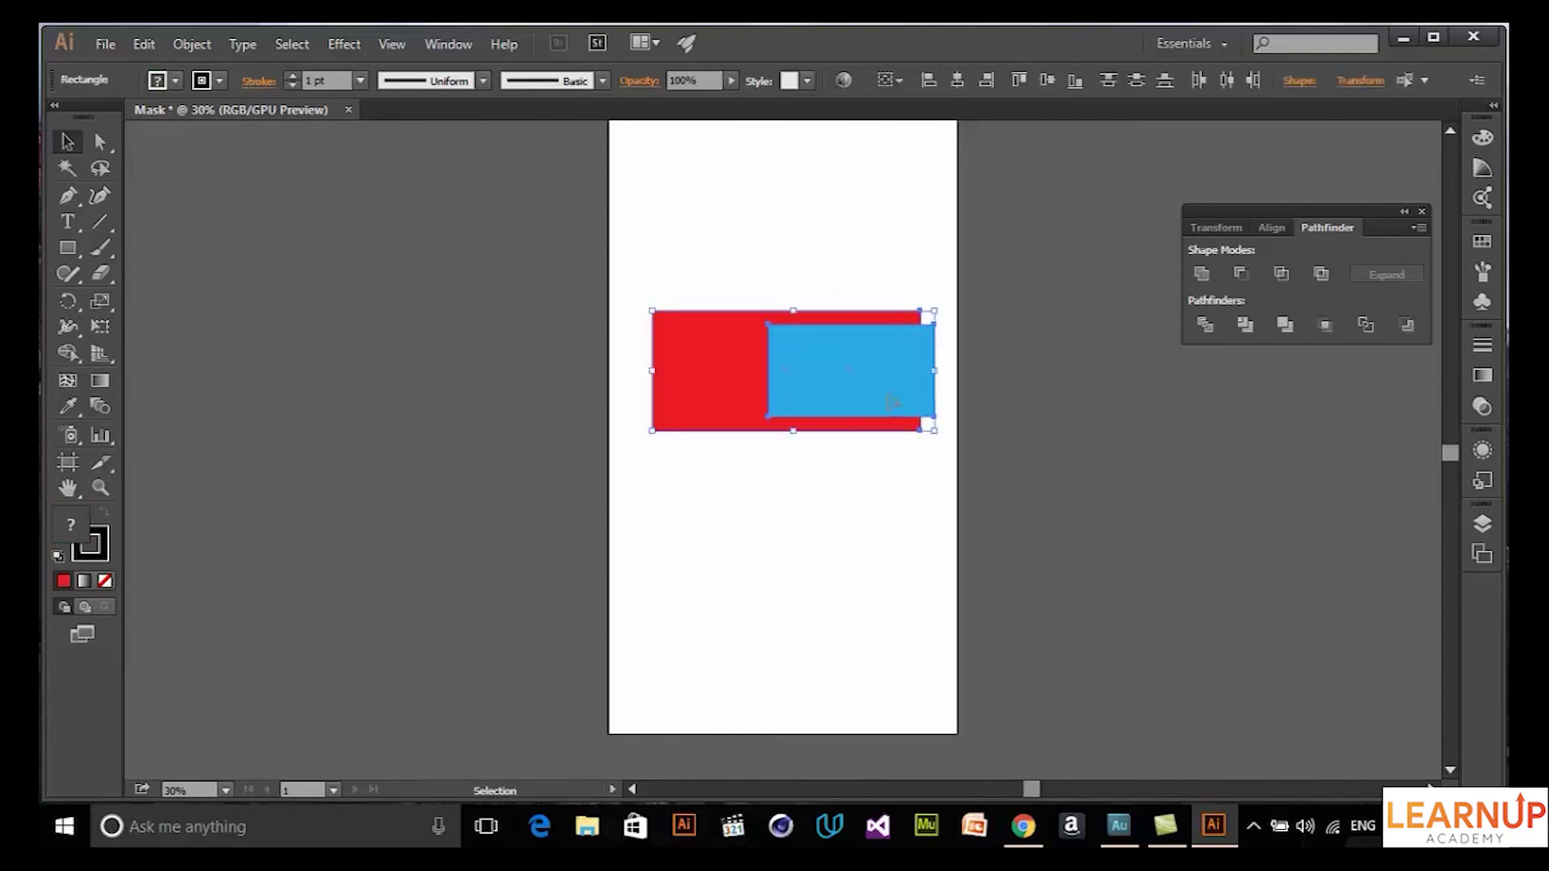
click(878, 537)
scroll(1010, 484, up, 1)
key(ctrl+a)
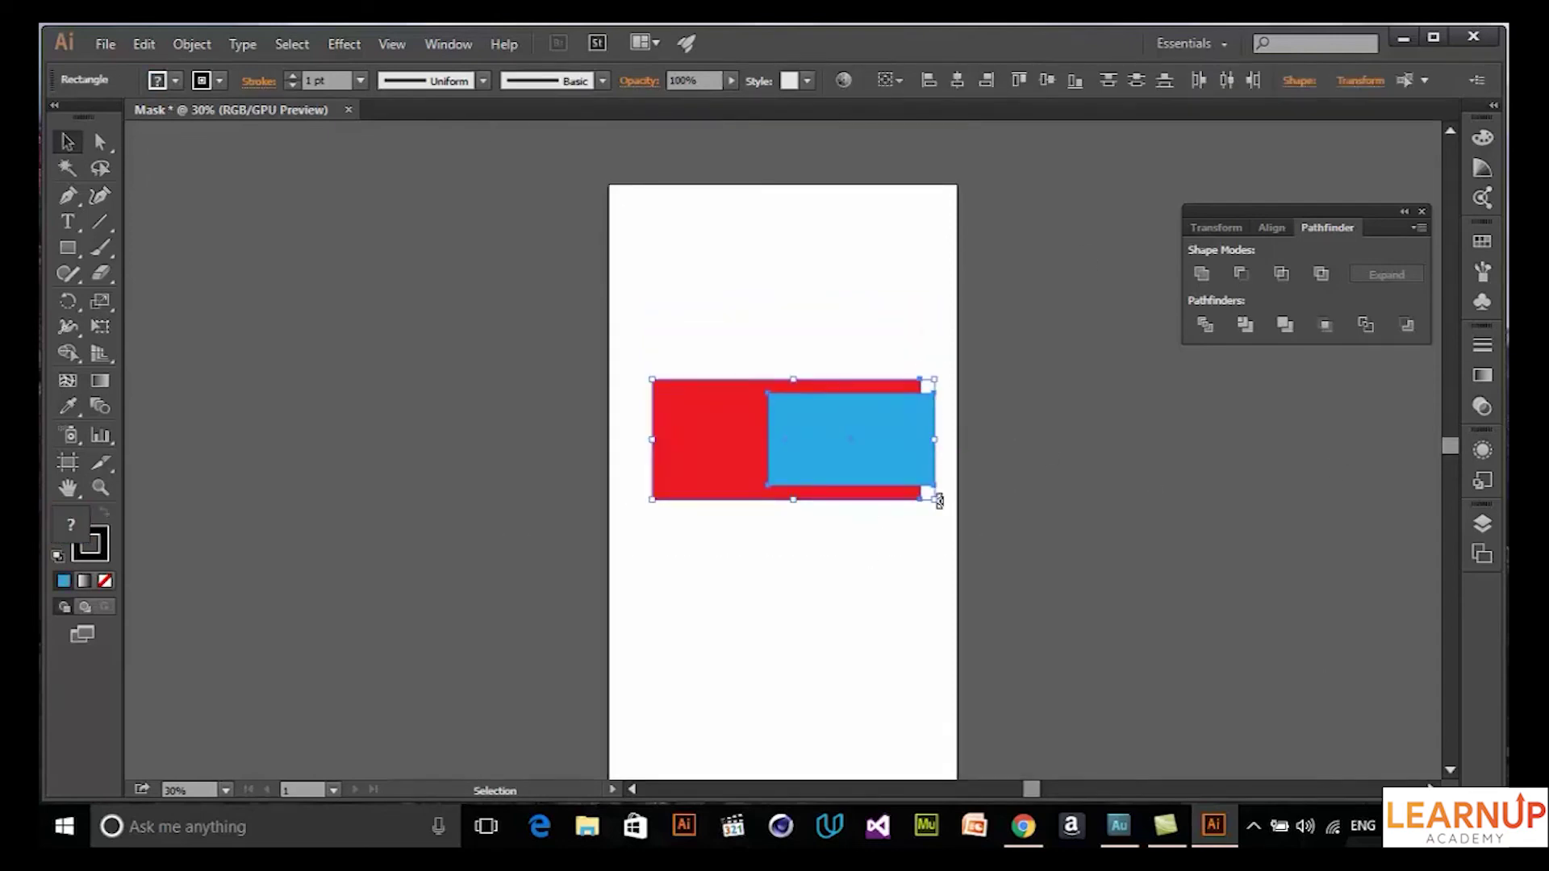
click(1281, 275)
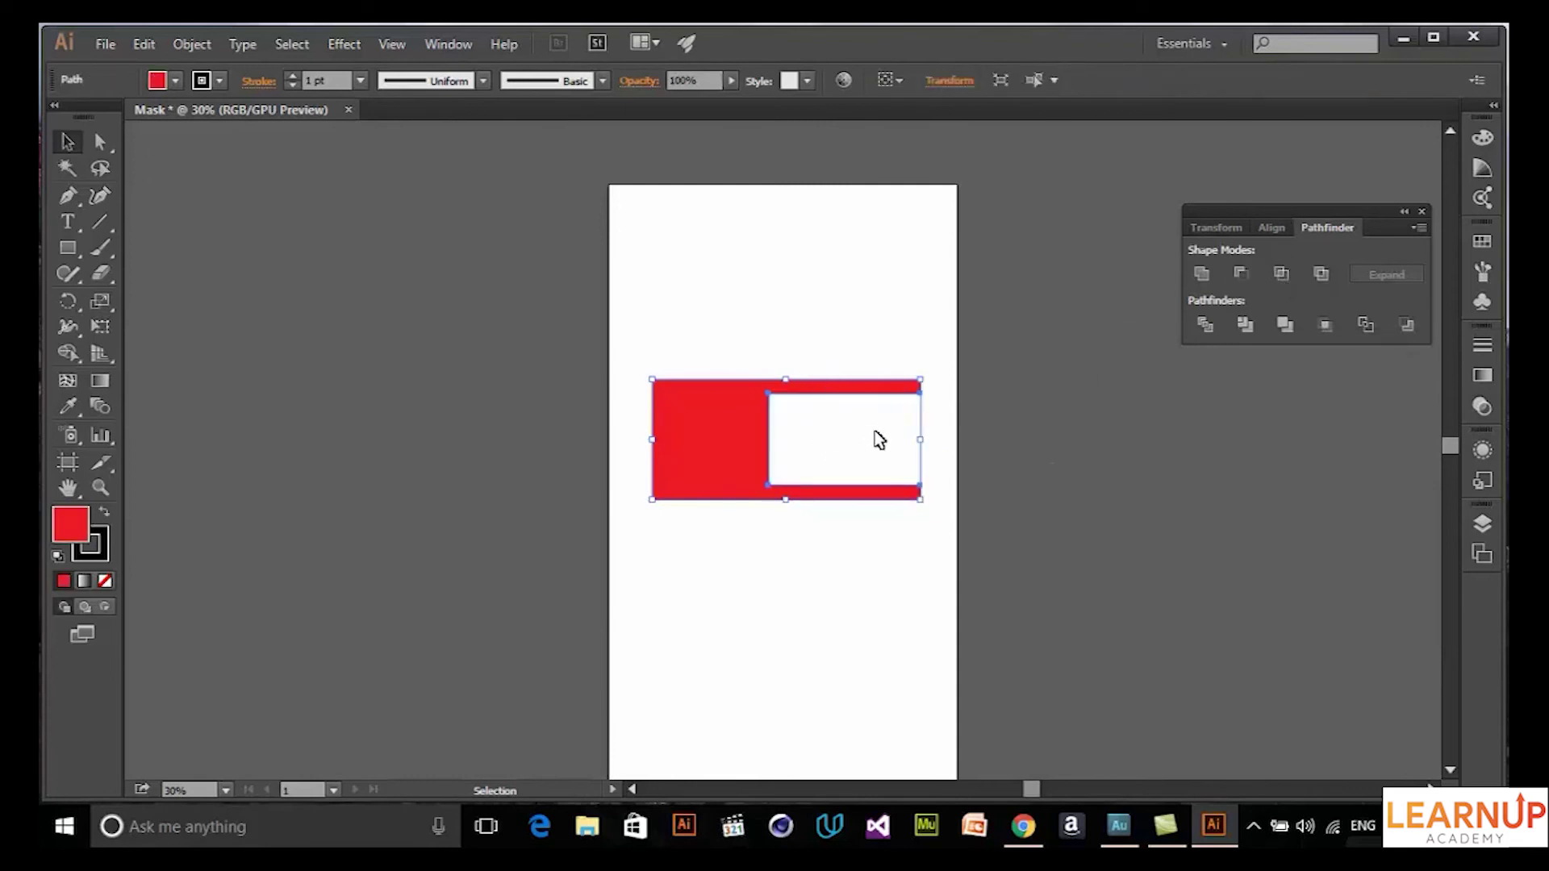
key(ctrl+z)
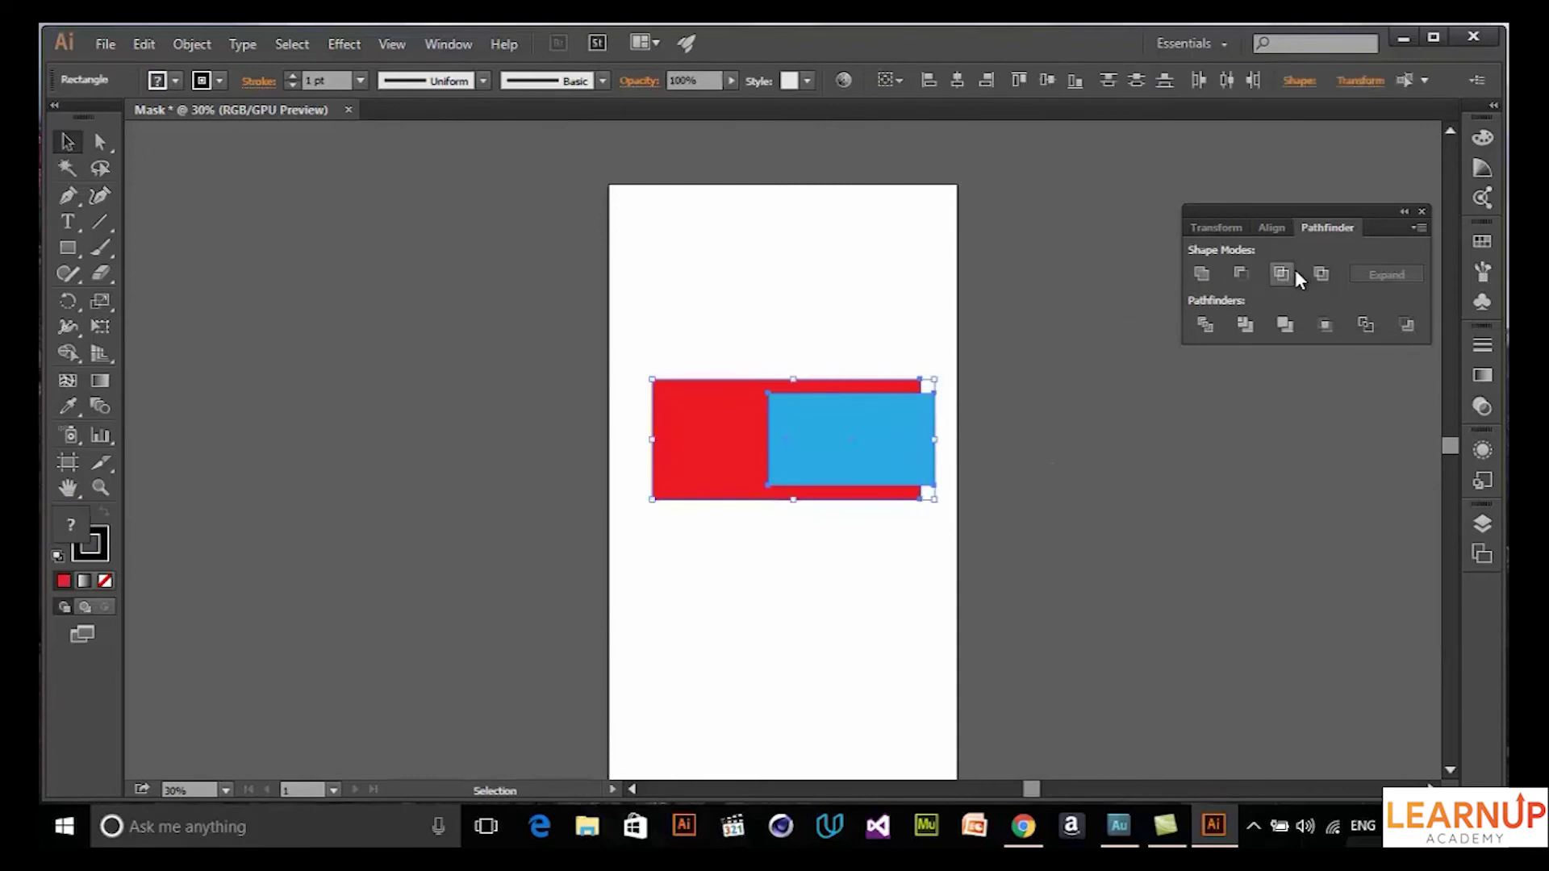
Step: Try Intersect on the overlapping red and blue rectangles, undo it and deselect them
click(1283, 276)
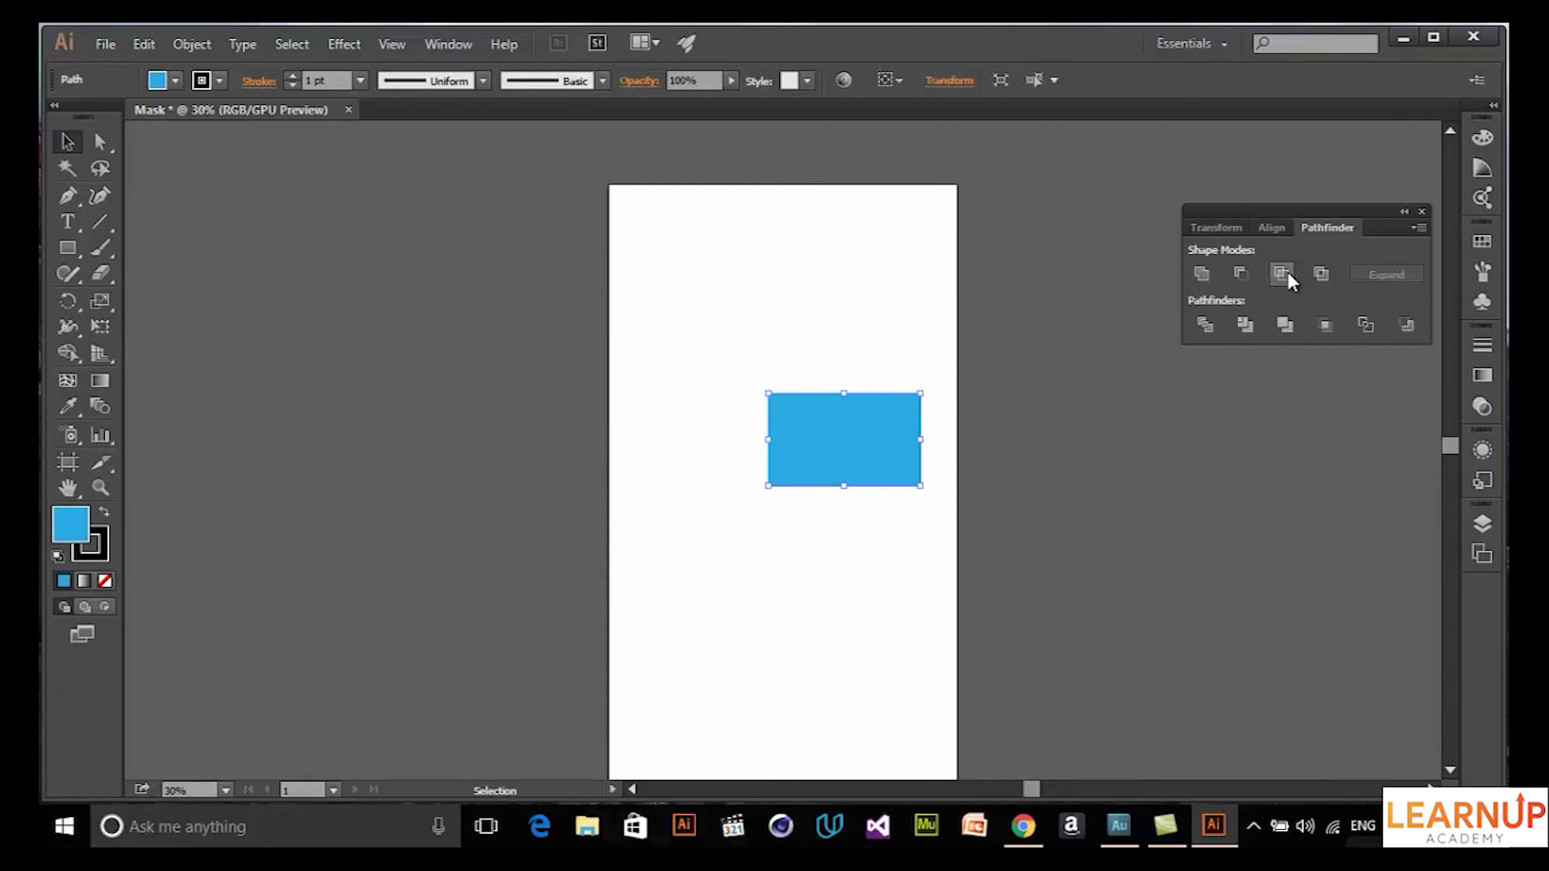
key(ctrl+z)
click(841, 589)
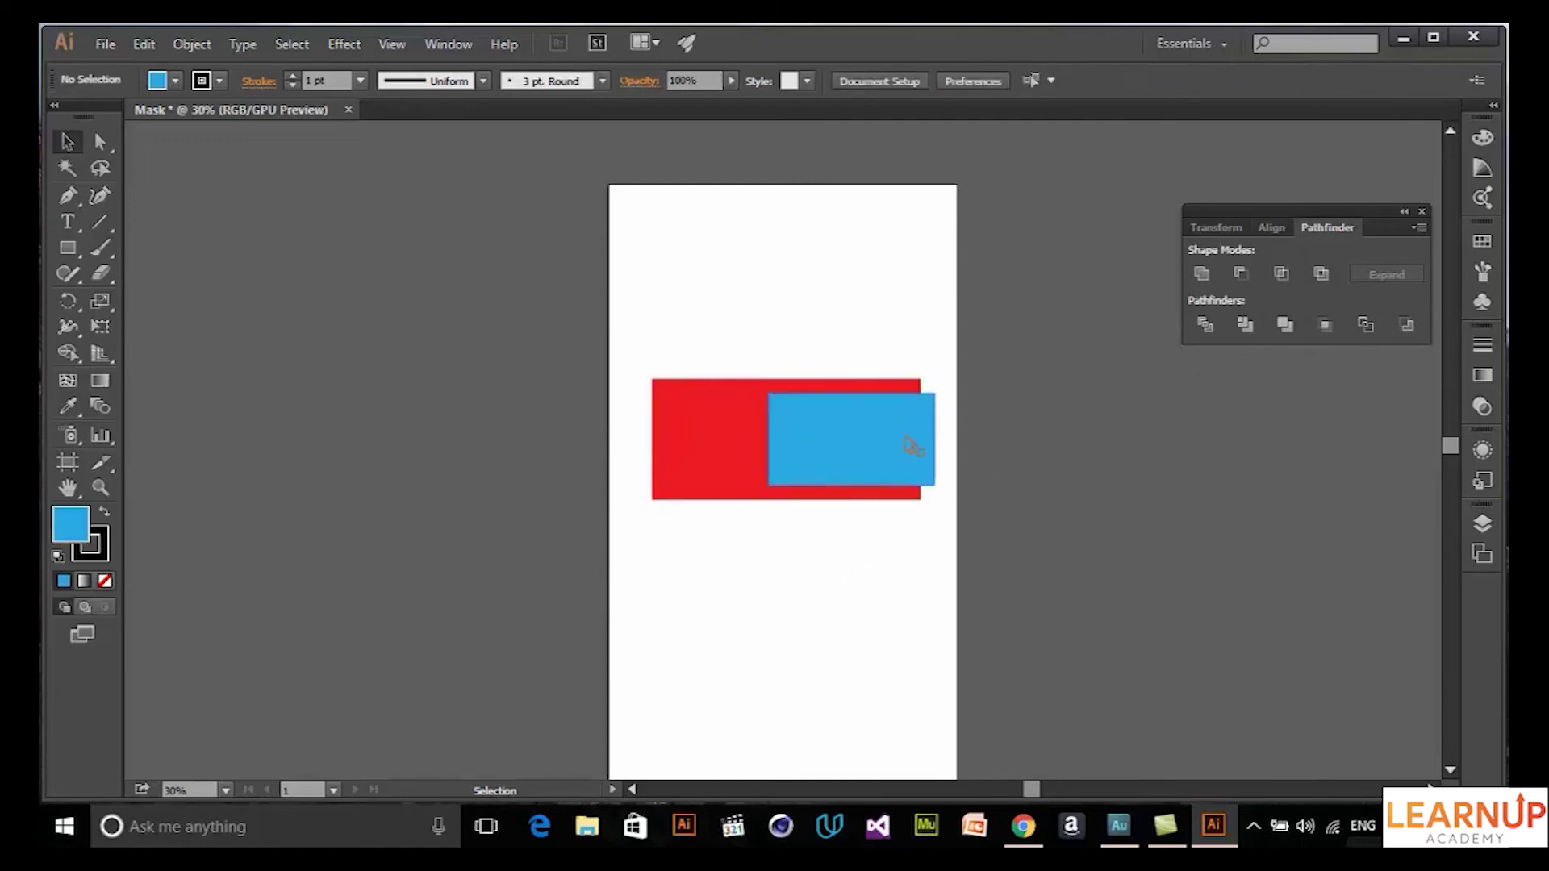
Step: Duplicate the blue rectangle onto the red one's upper-left corner and try to Intersect all three shapes
click(896, 440)
drag(902, 440, 664, 399)
key(ctrl+a)
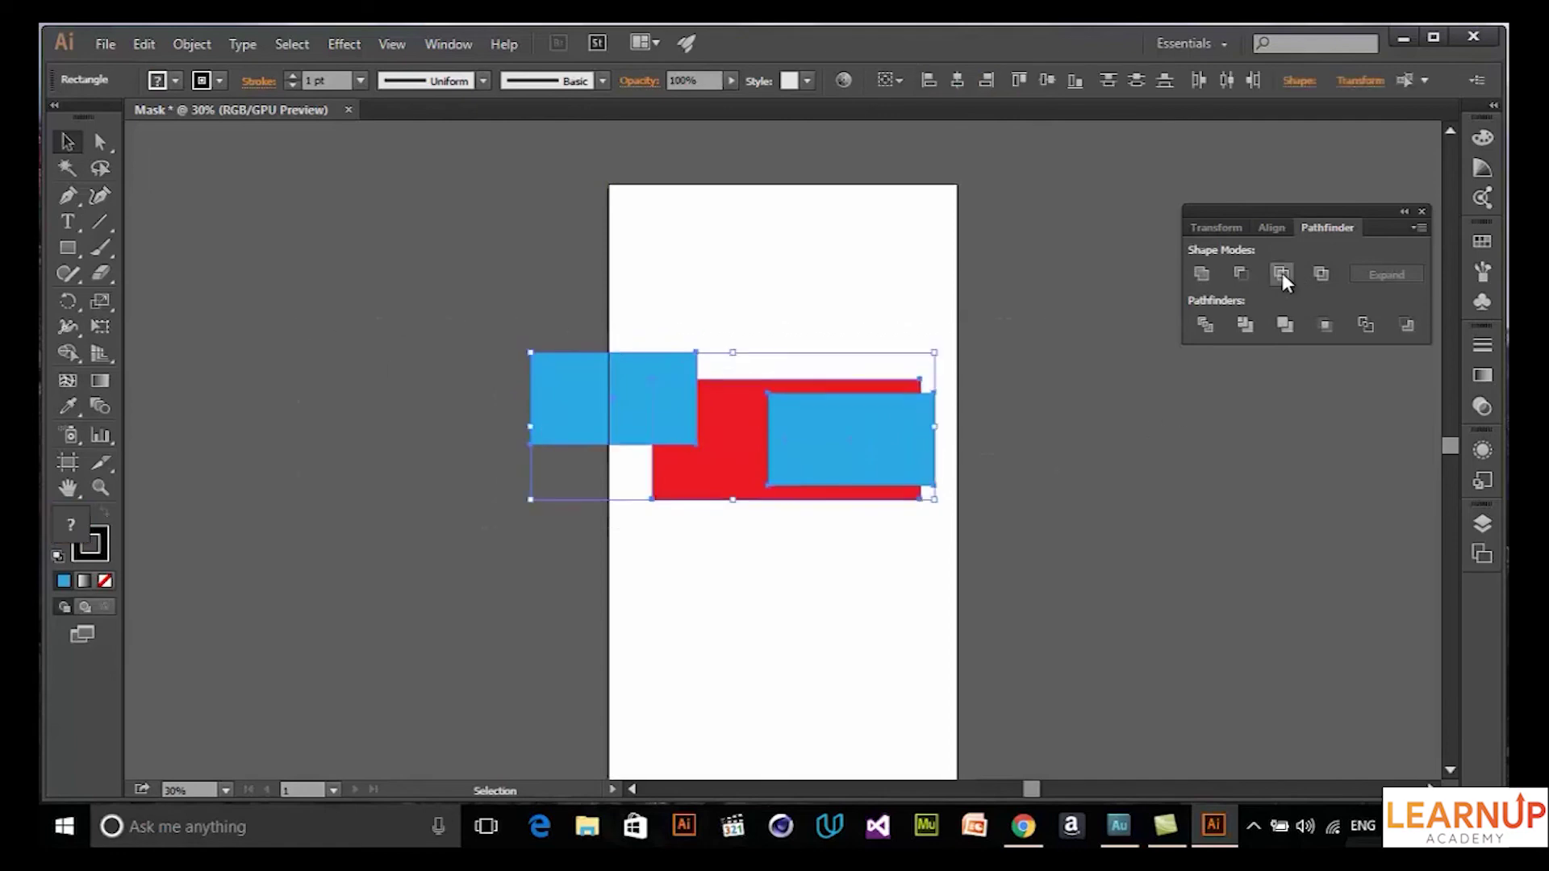
click(1282, 274)
click(951, 452)
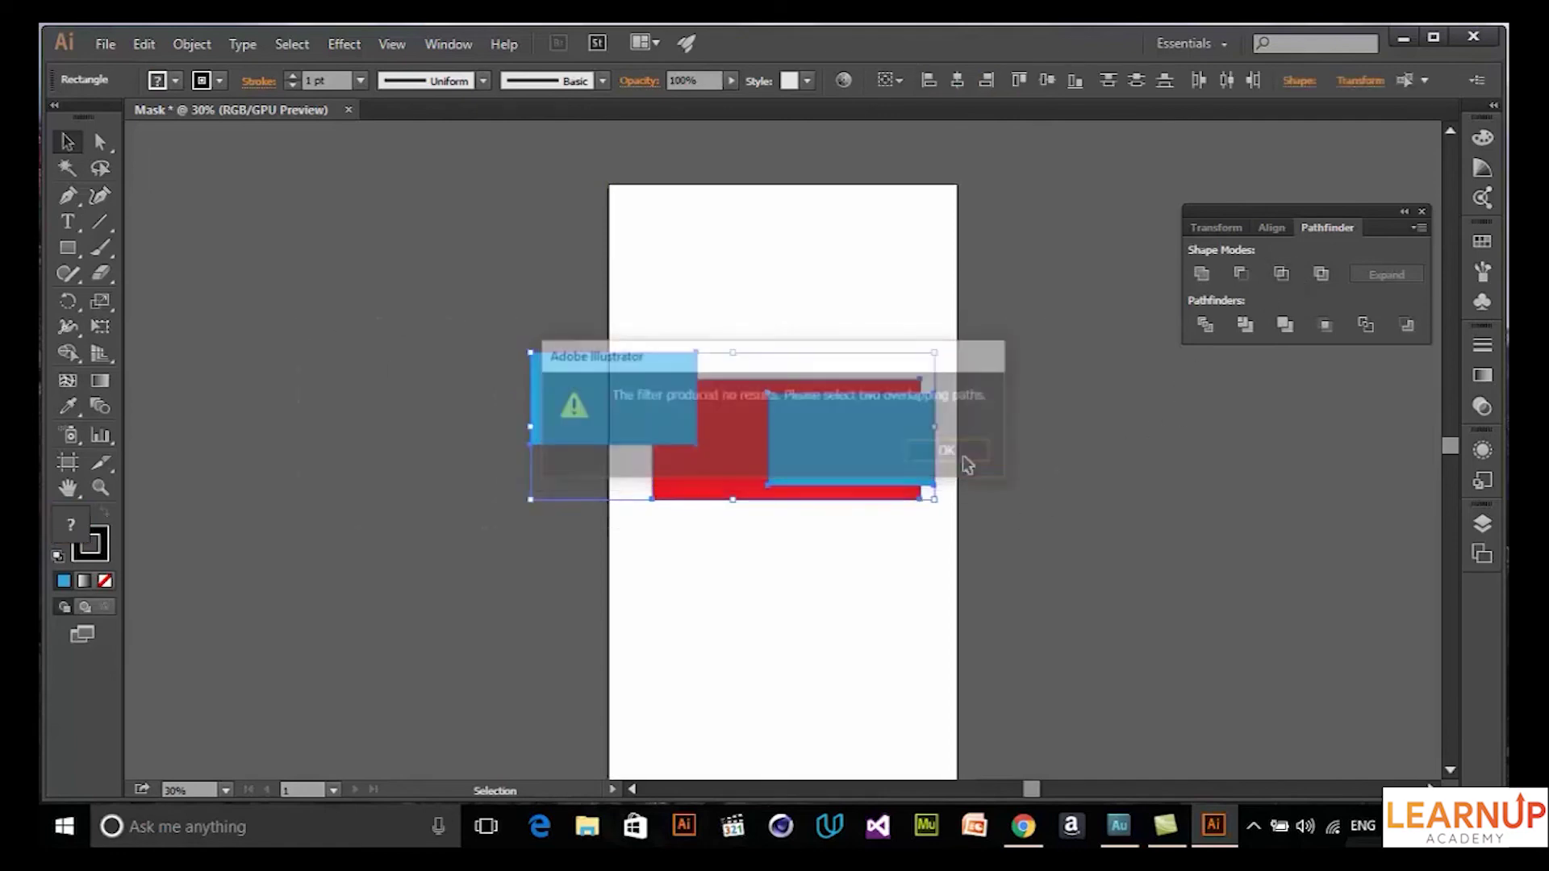
Step: Move the blue copy to overlap both other rectangles and Intersect all three shapes
click(855, 560)
drag(612, 383, 780, 415)
key(ctrl+a)
click(1282, 274)
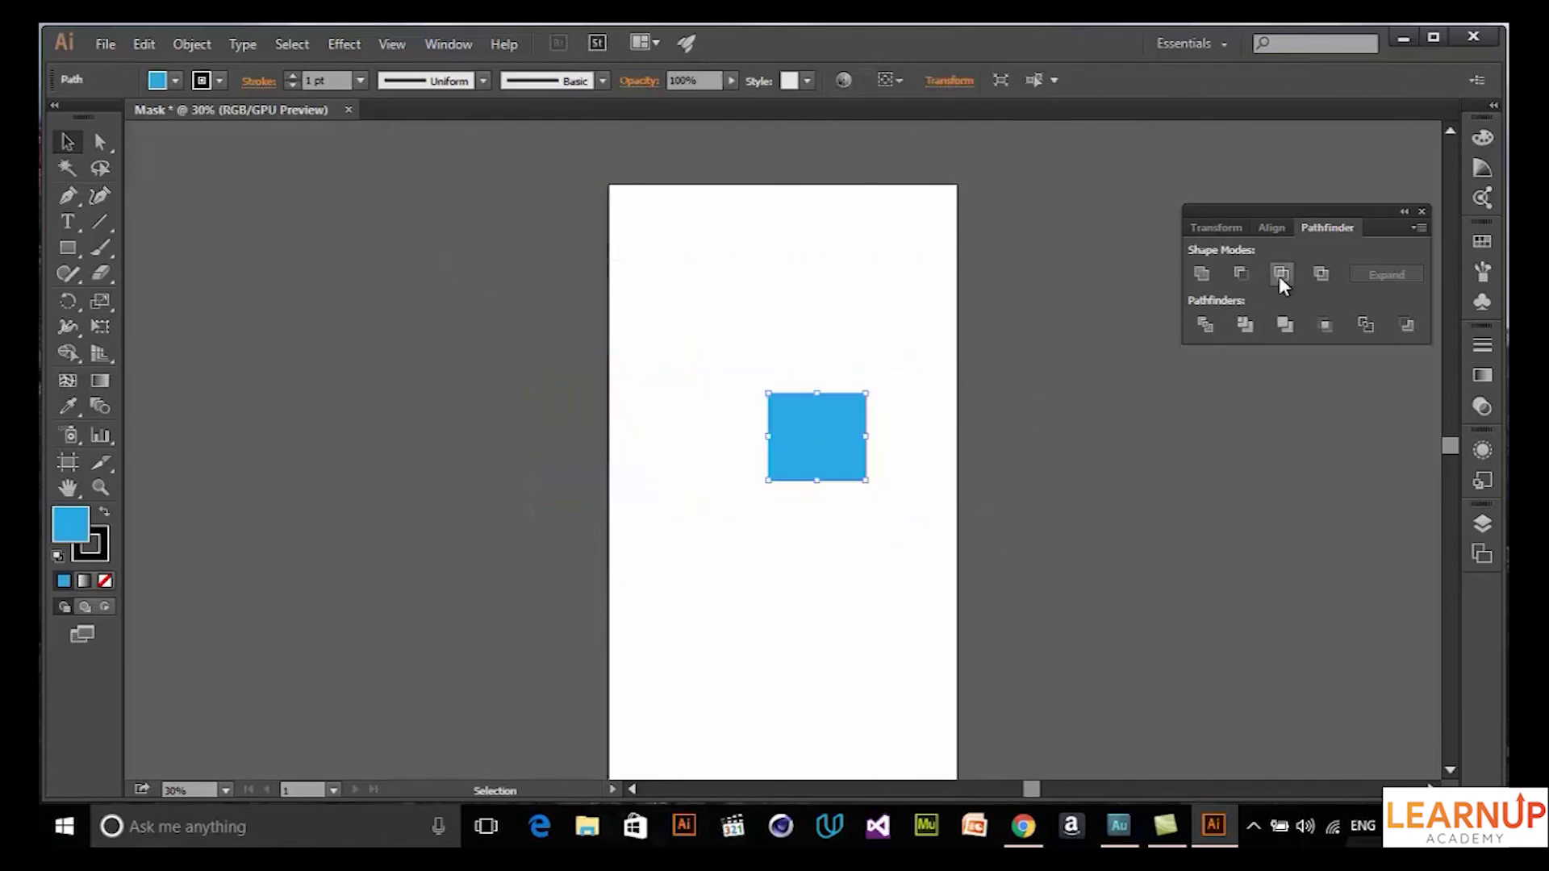
click(1280, 276)
click(952, 462)
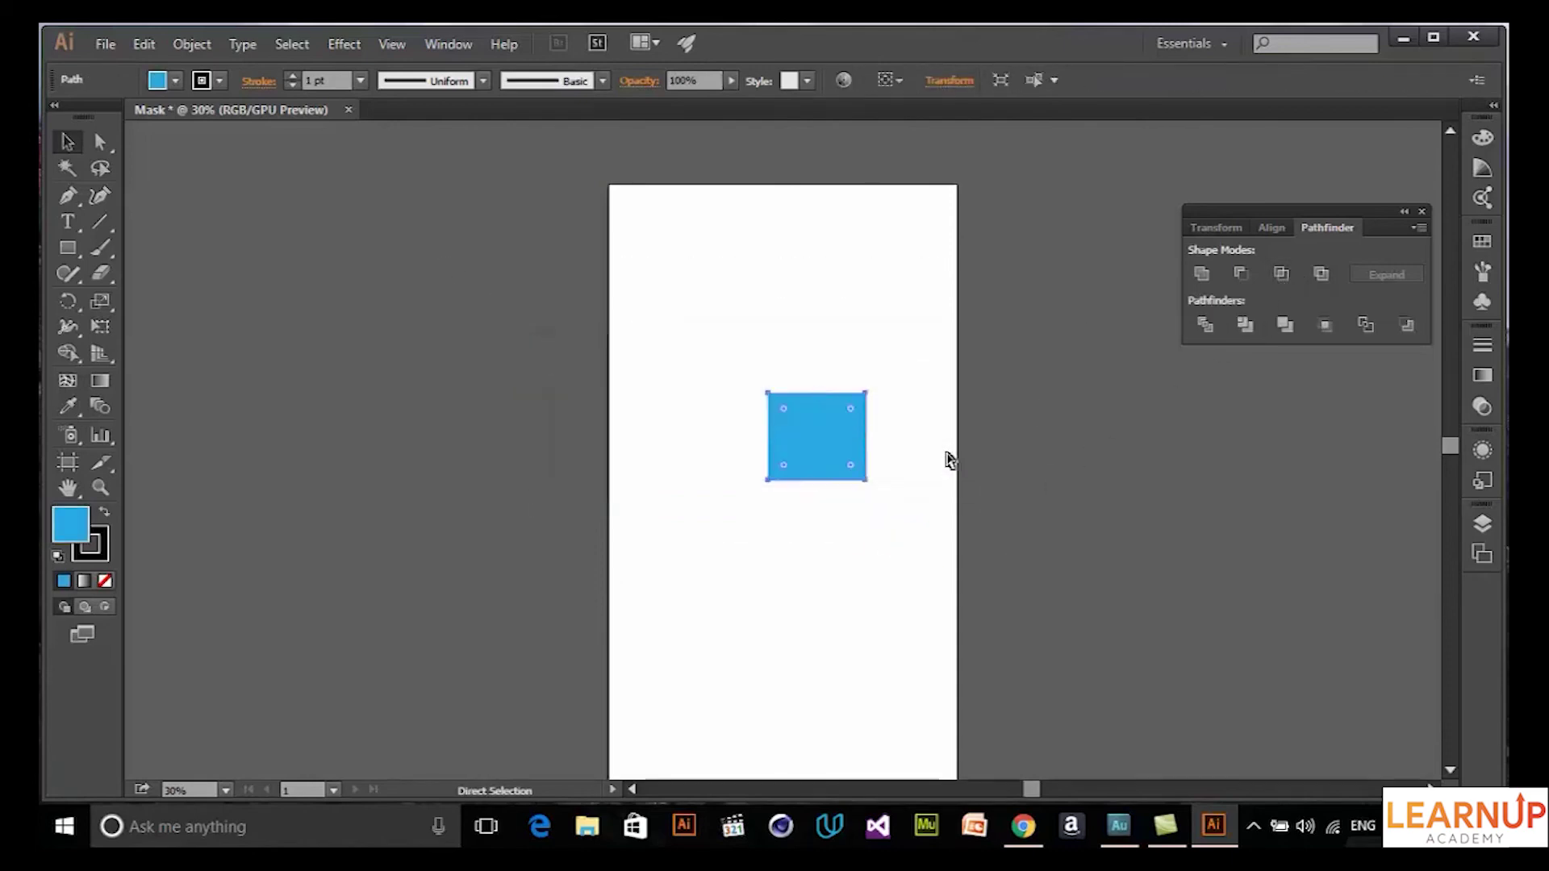
Step: Undo the Intersect operation and the blue copy to return to the selected pair of overlapping rectangles
key(ctrl+z)
key(ctrl+z)
key(ctrl+z)
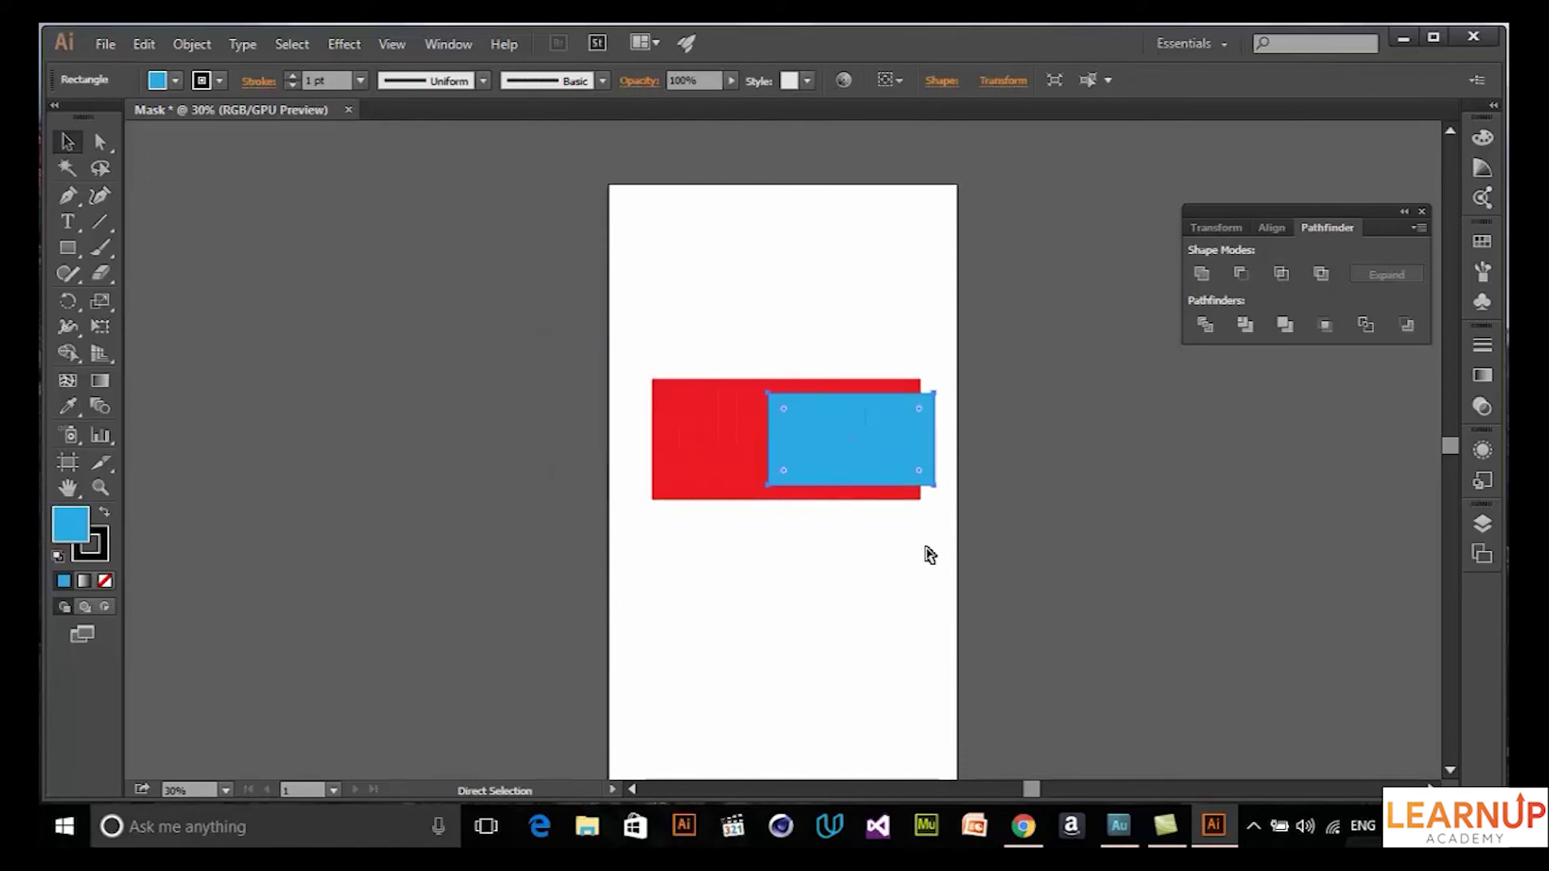
key(ctrl+z)
key(ctrl+z)
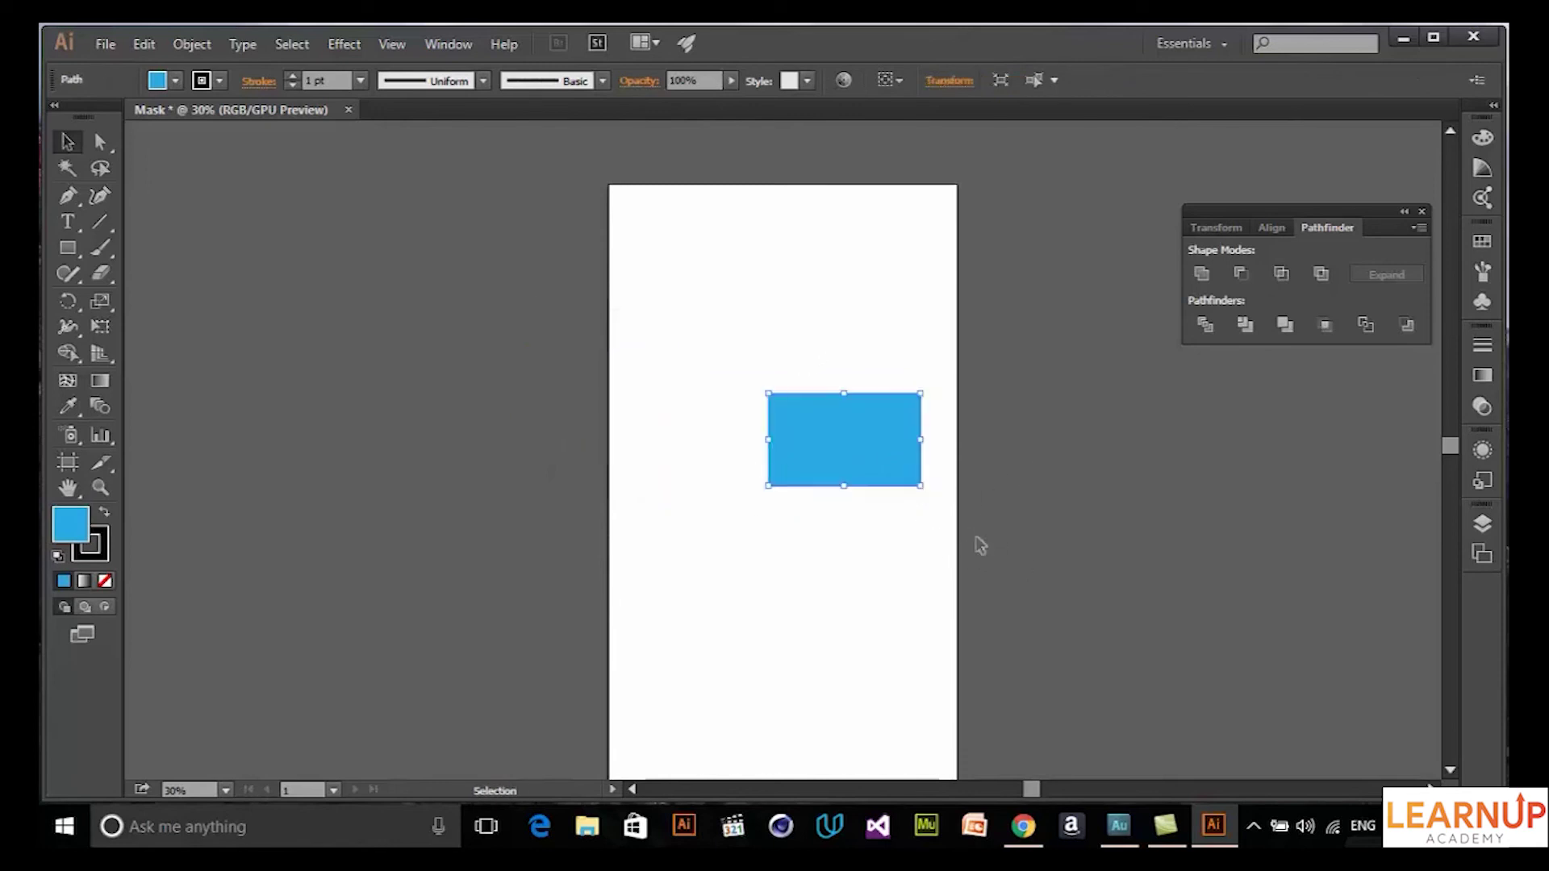
key(ctrl+shift+z)
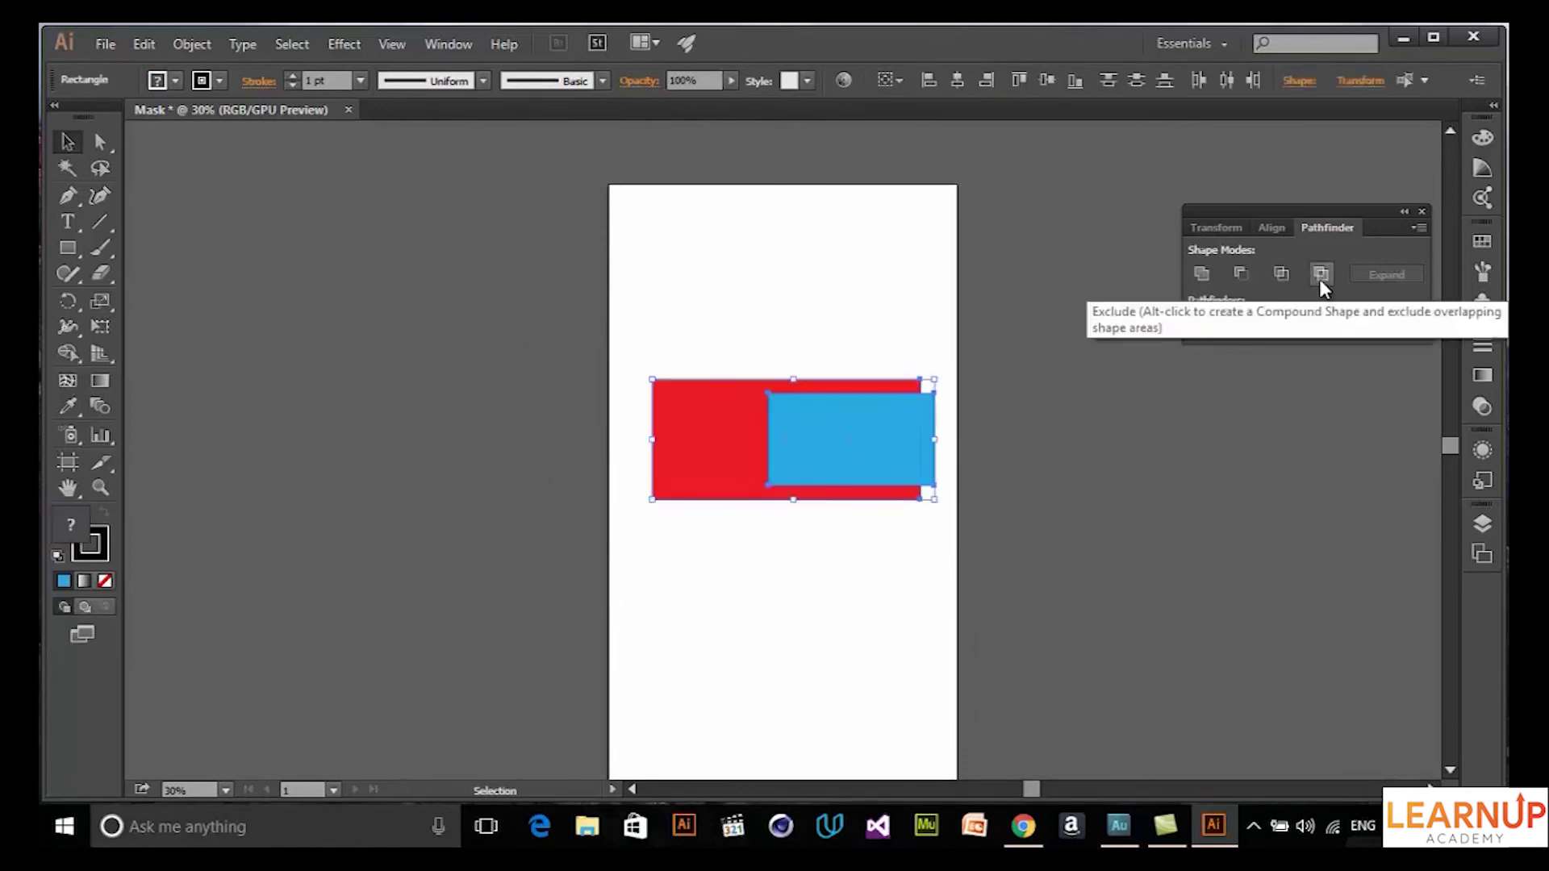
Step: Try Exclude and Divide in turn on the red and blue rectangles, undoing each operation
click(1320, 279)
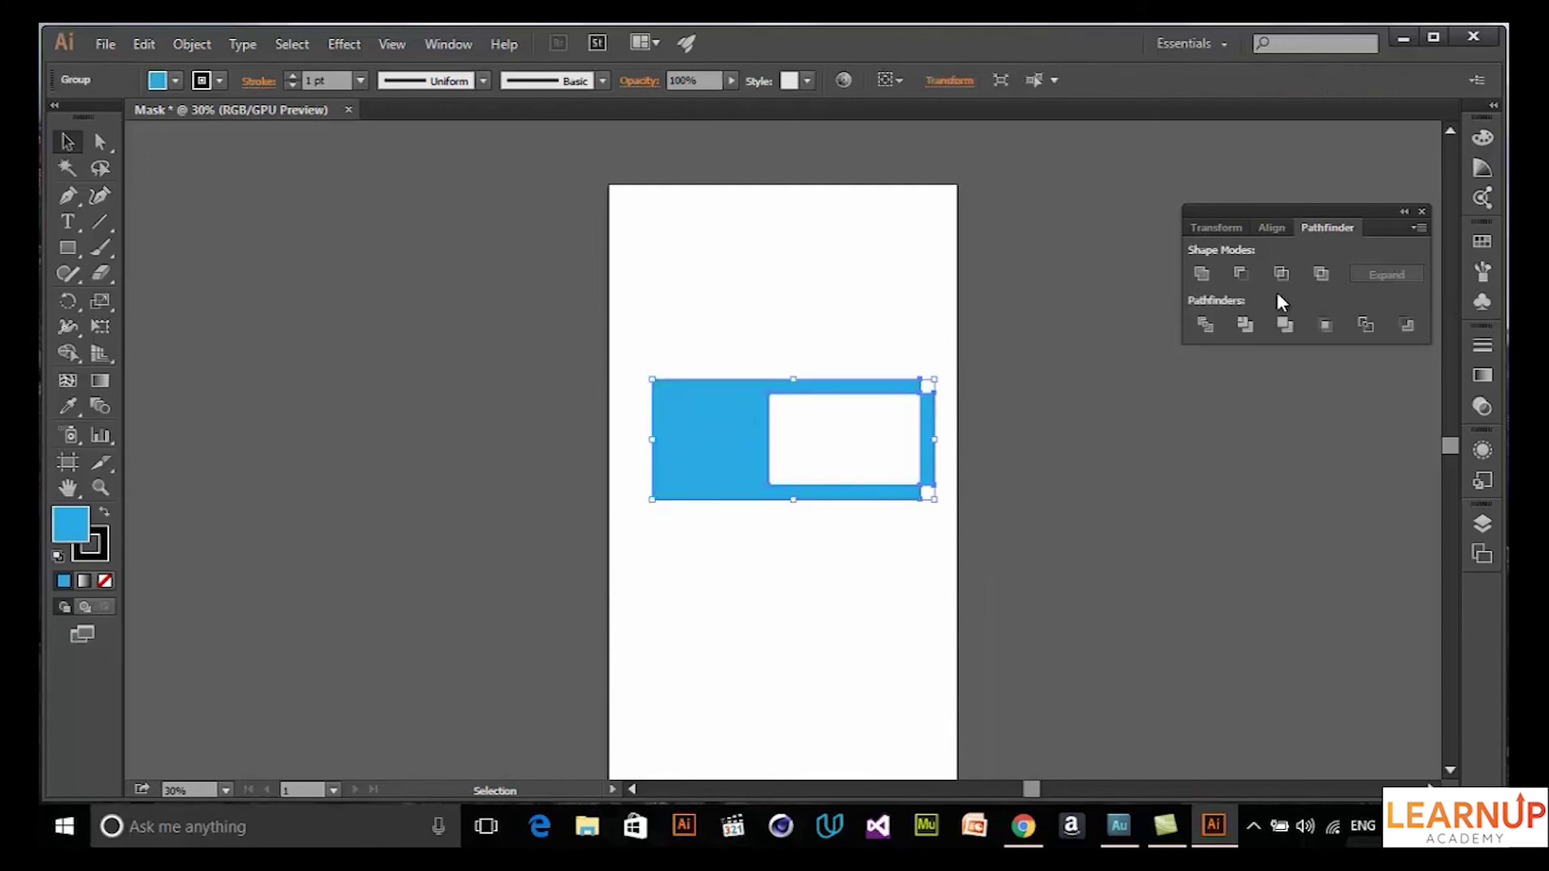
key(ctrl+z)
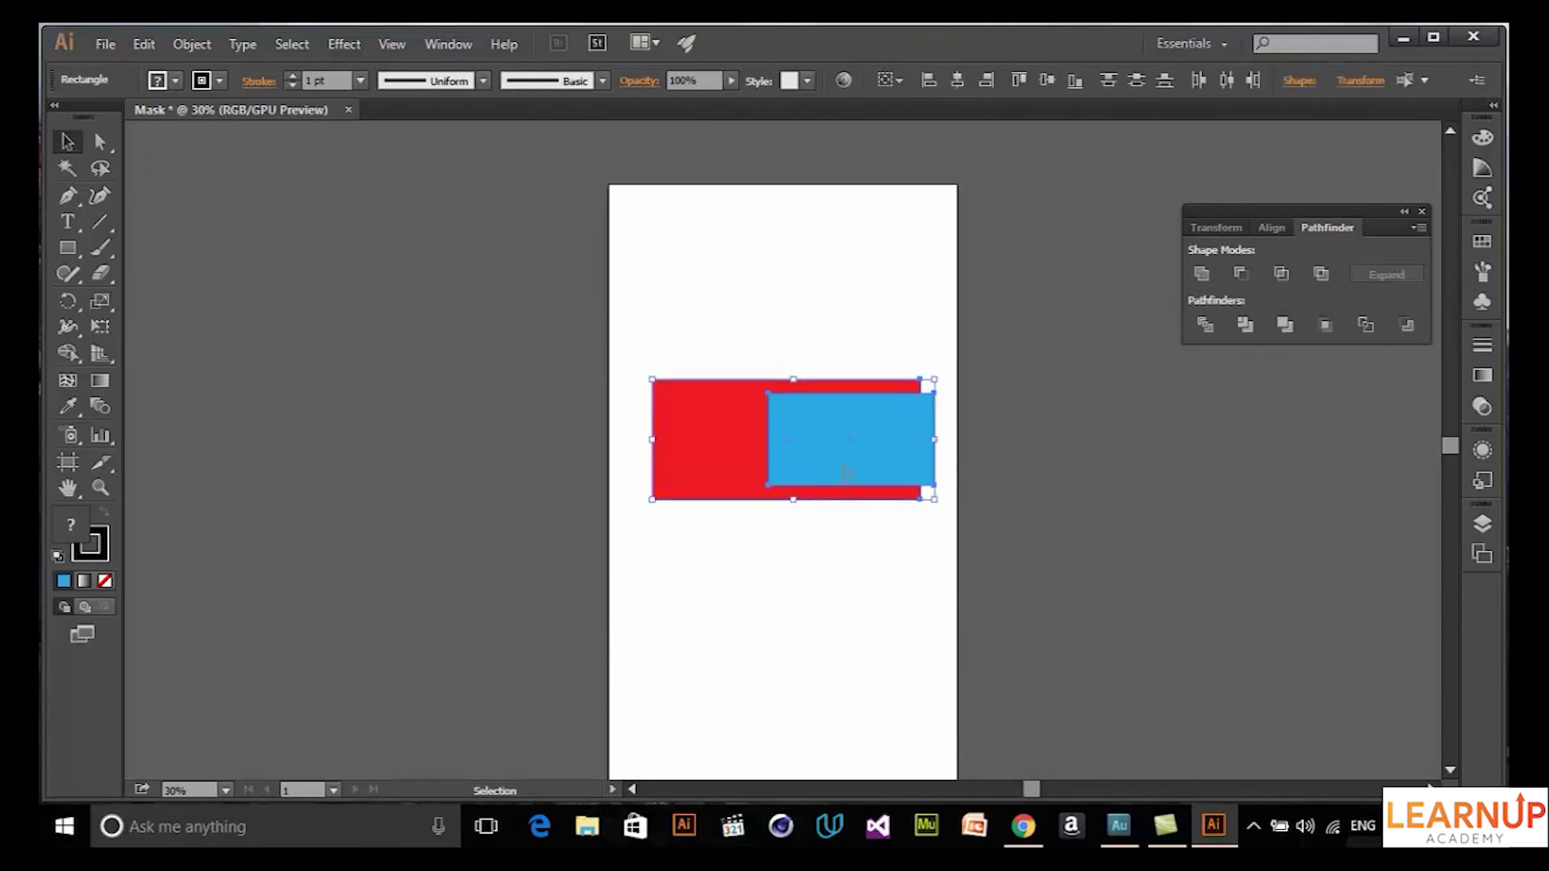
click(1322, 275)
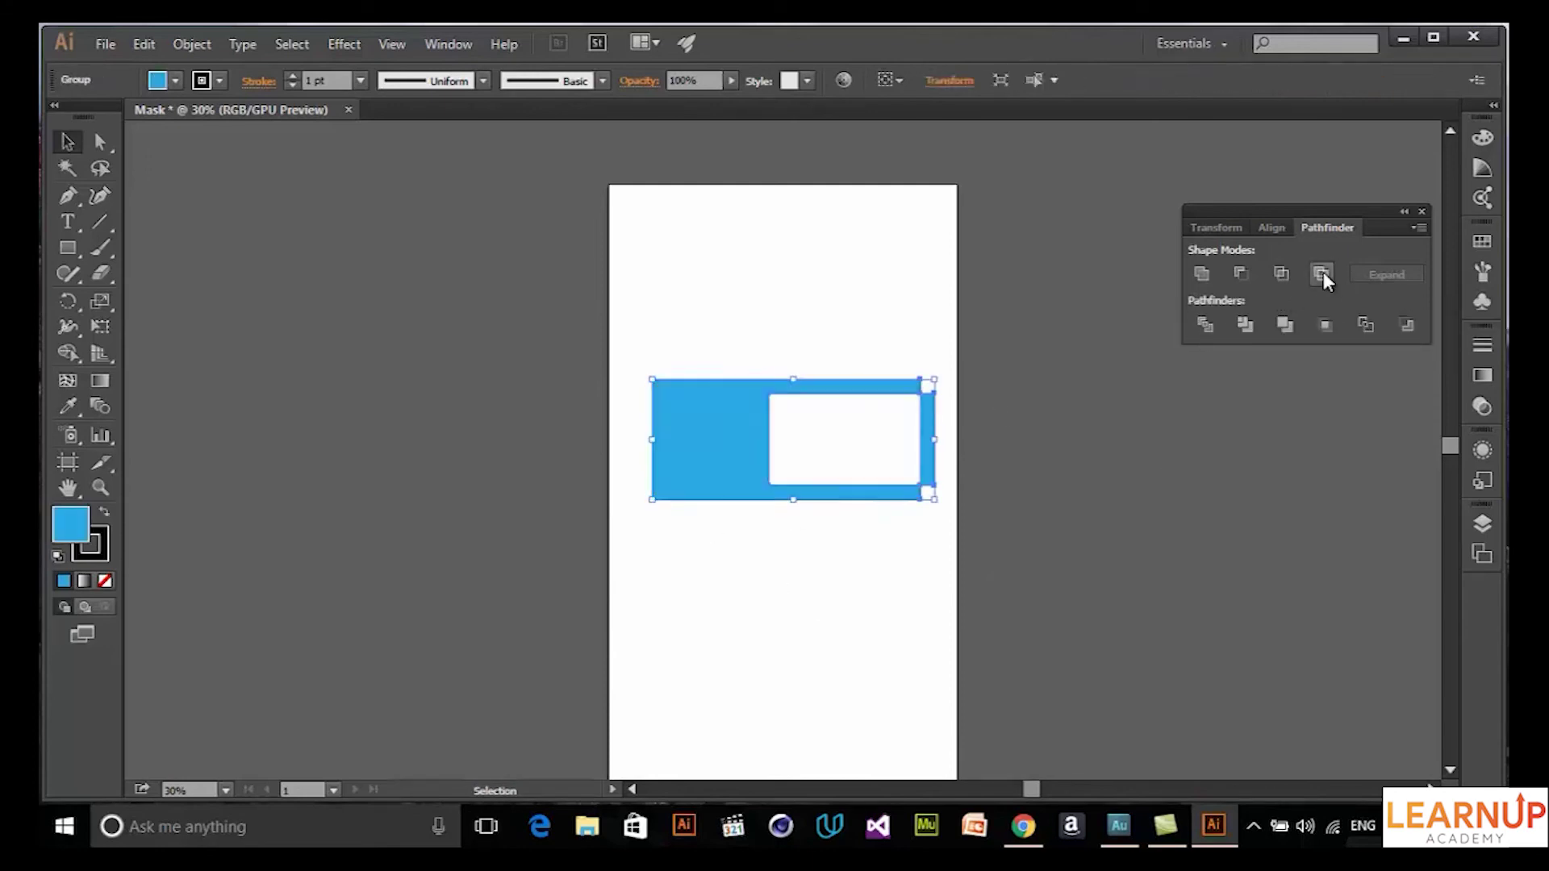
key(ctrl+z)
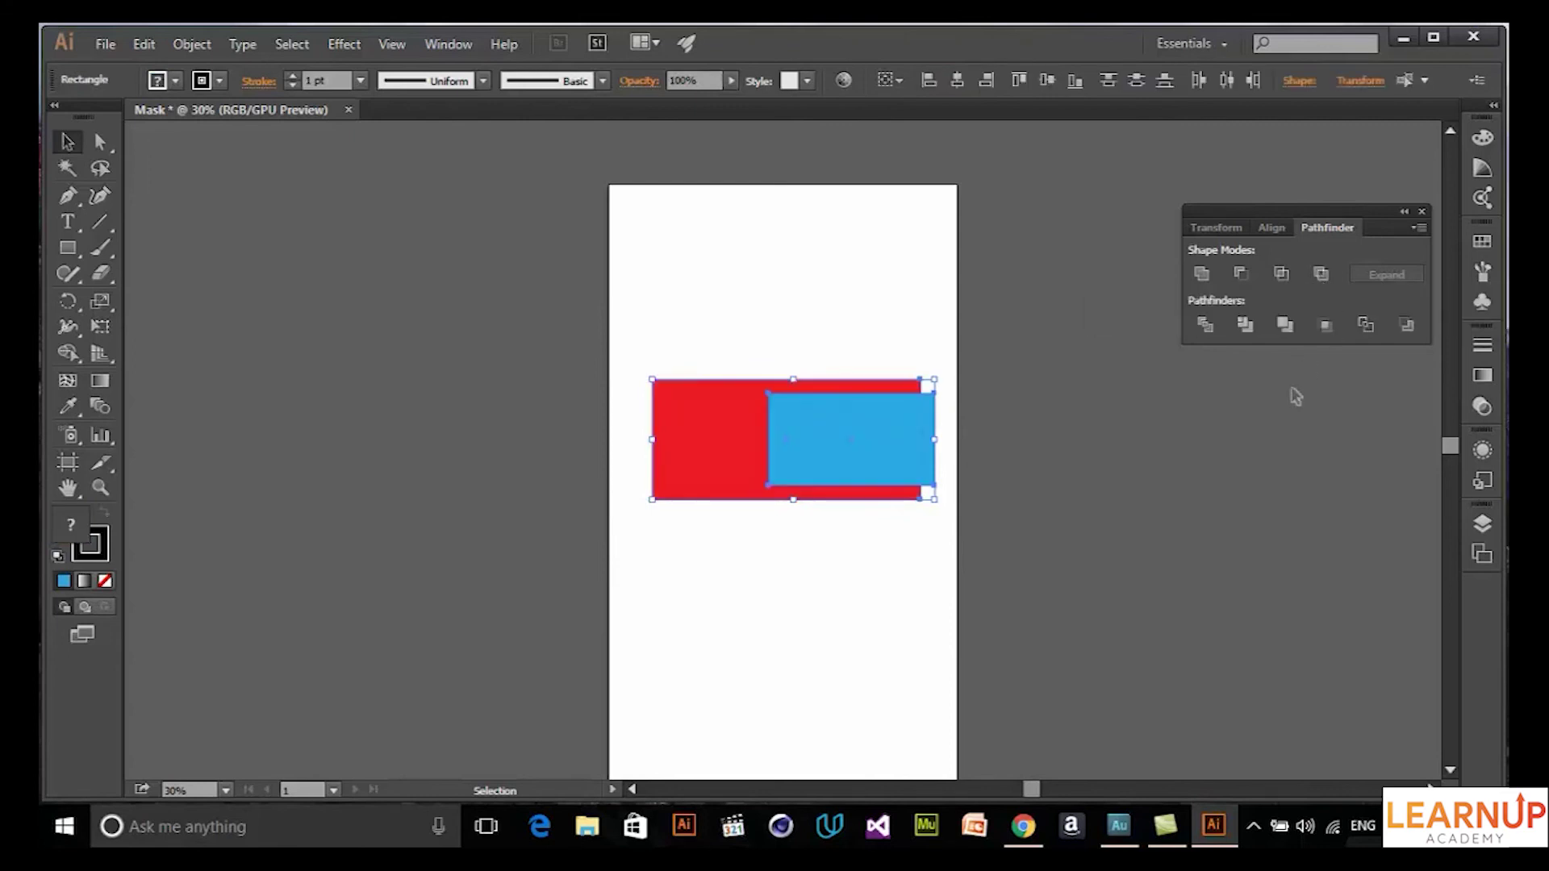
click(1213, 329)
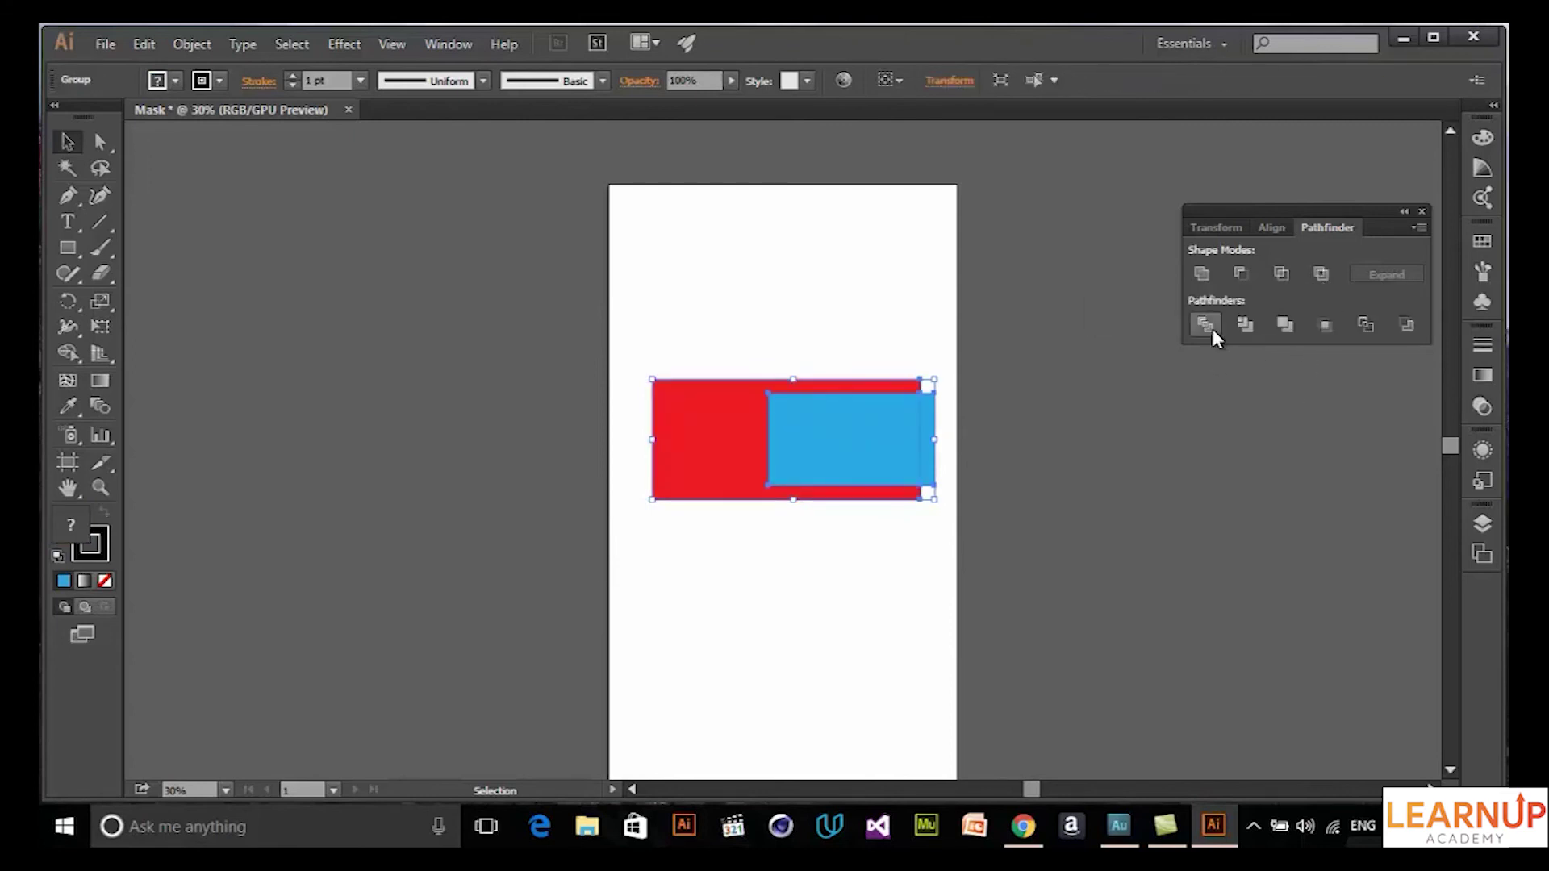
key(ctrl+z)
Step: Place one blue rectangle over the red one's upper-right edge and a copy over its lower-left edge, and select all three
click(800, 373)
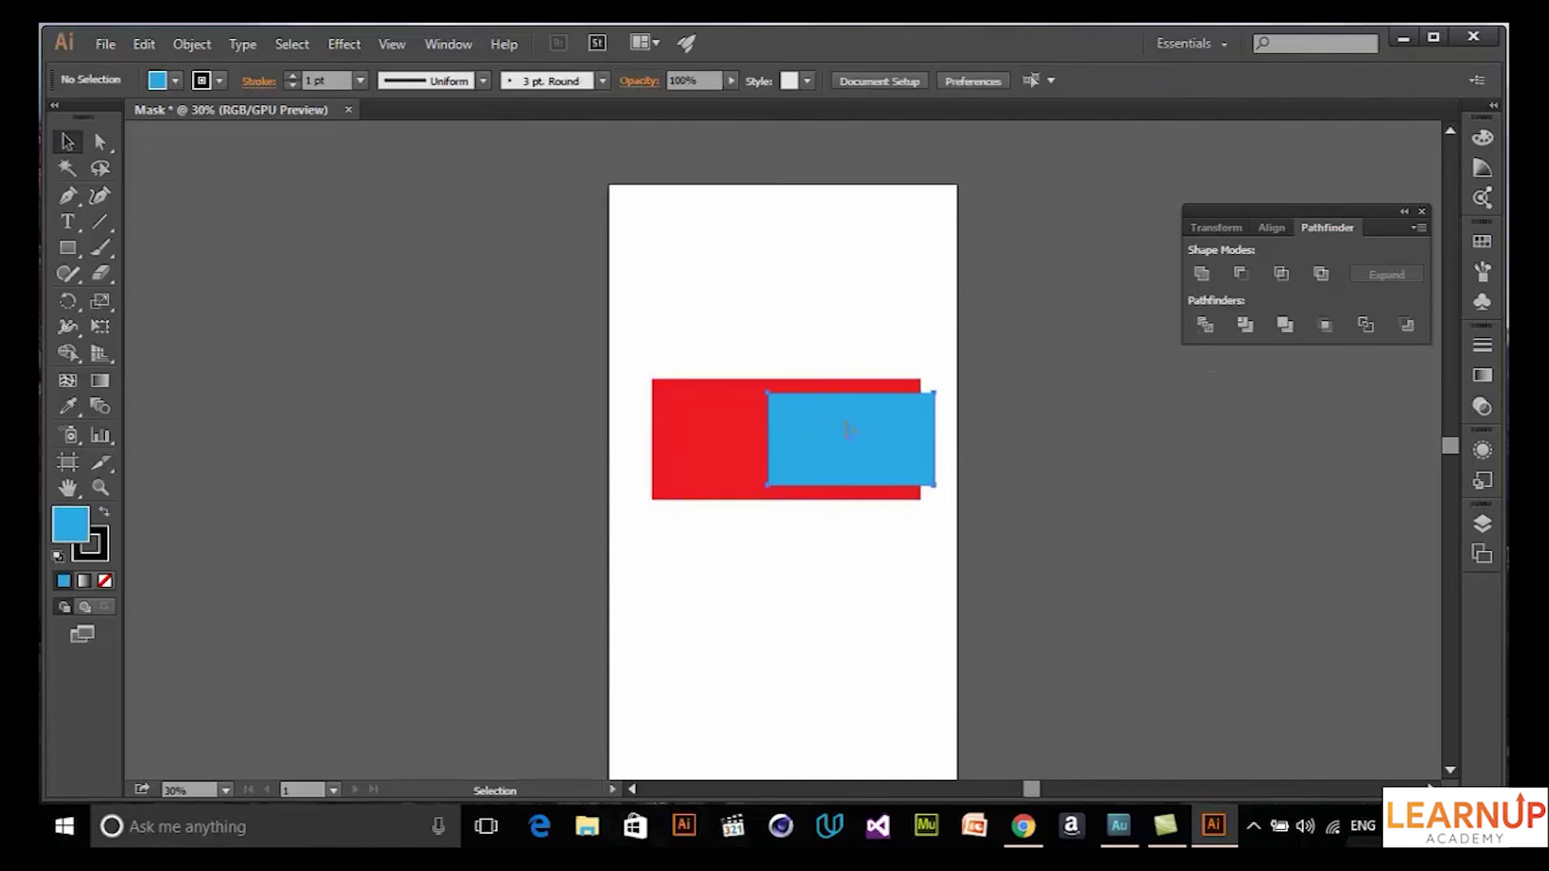
drag(896, 455, 798, 507)
drag(936, 569, 646, 335)
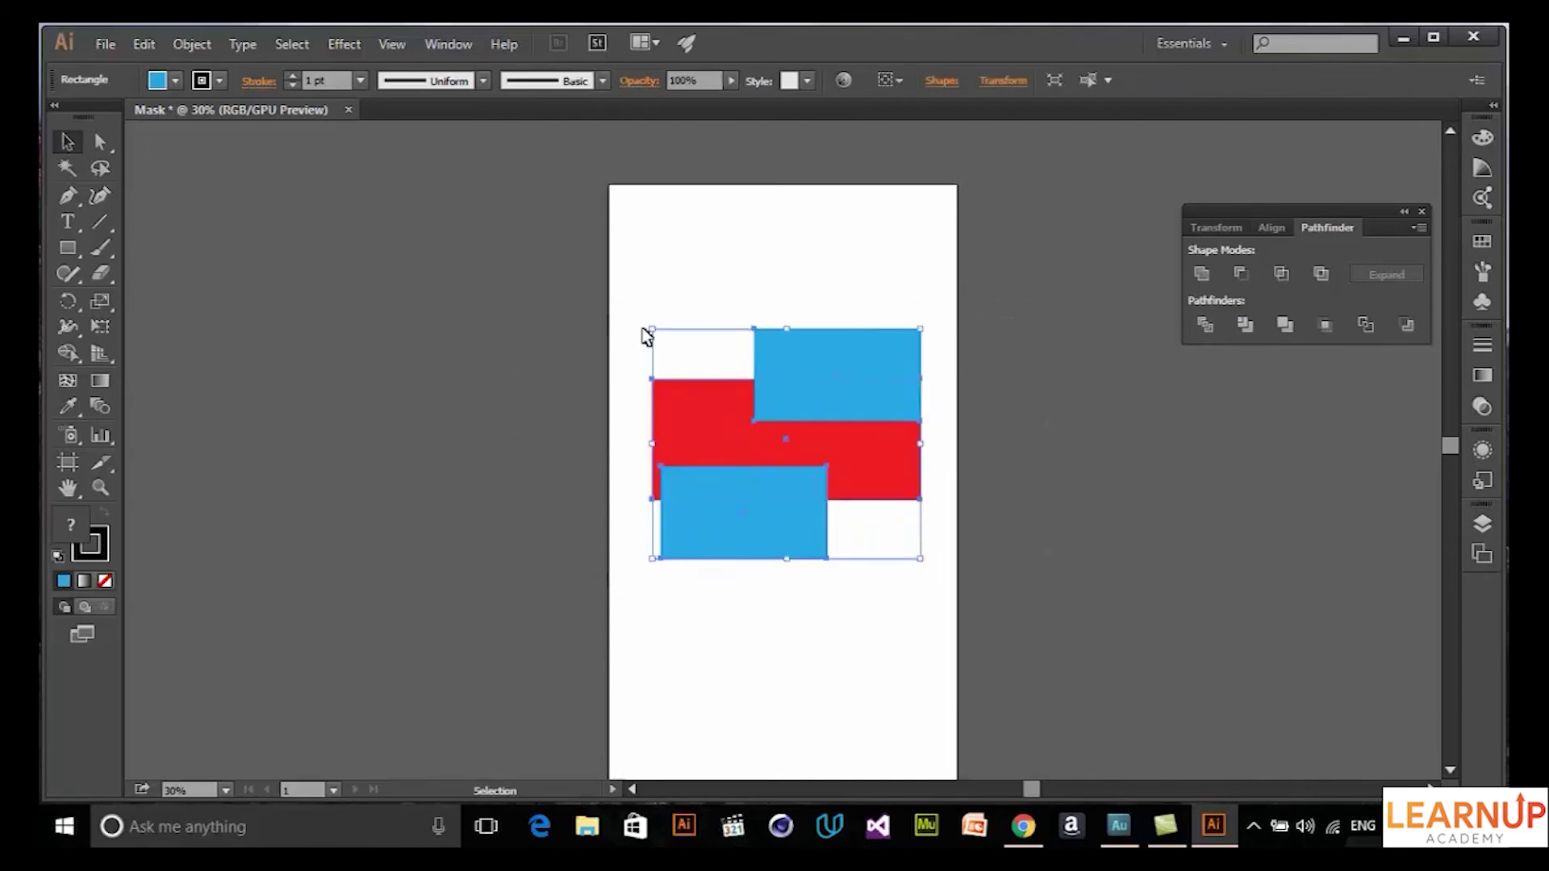
Step: Try Divide on the three rectangles, shift the divided group down, and undo both changes
click(1210, 330)
key(ctrl+z)
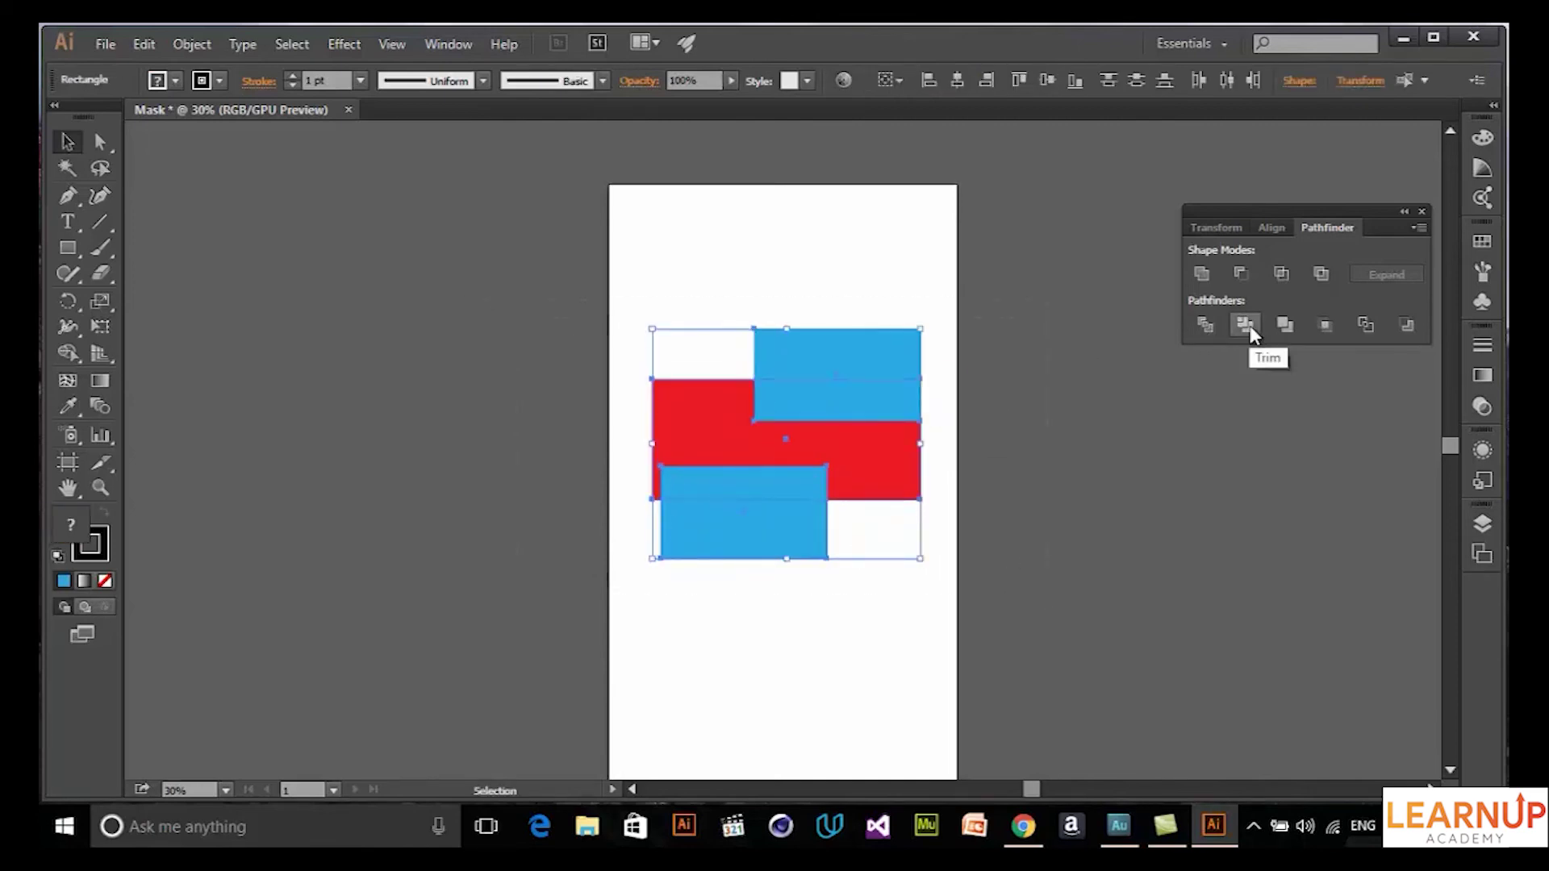
click(1204, 324)
click(830, 605)
drag(769, 542, 778, 622)
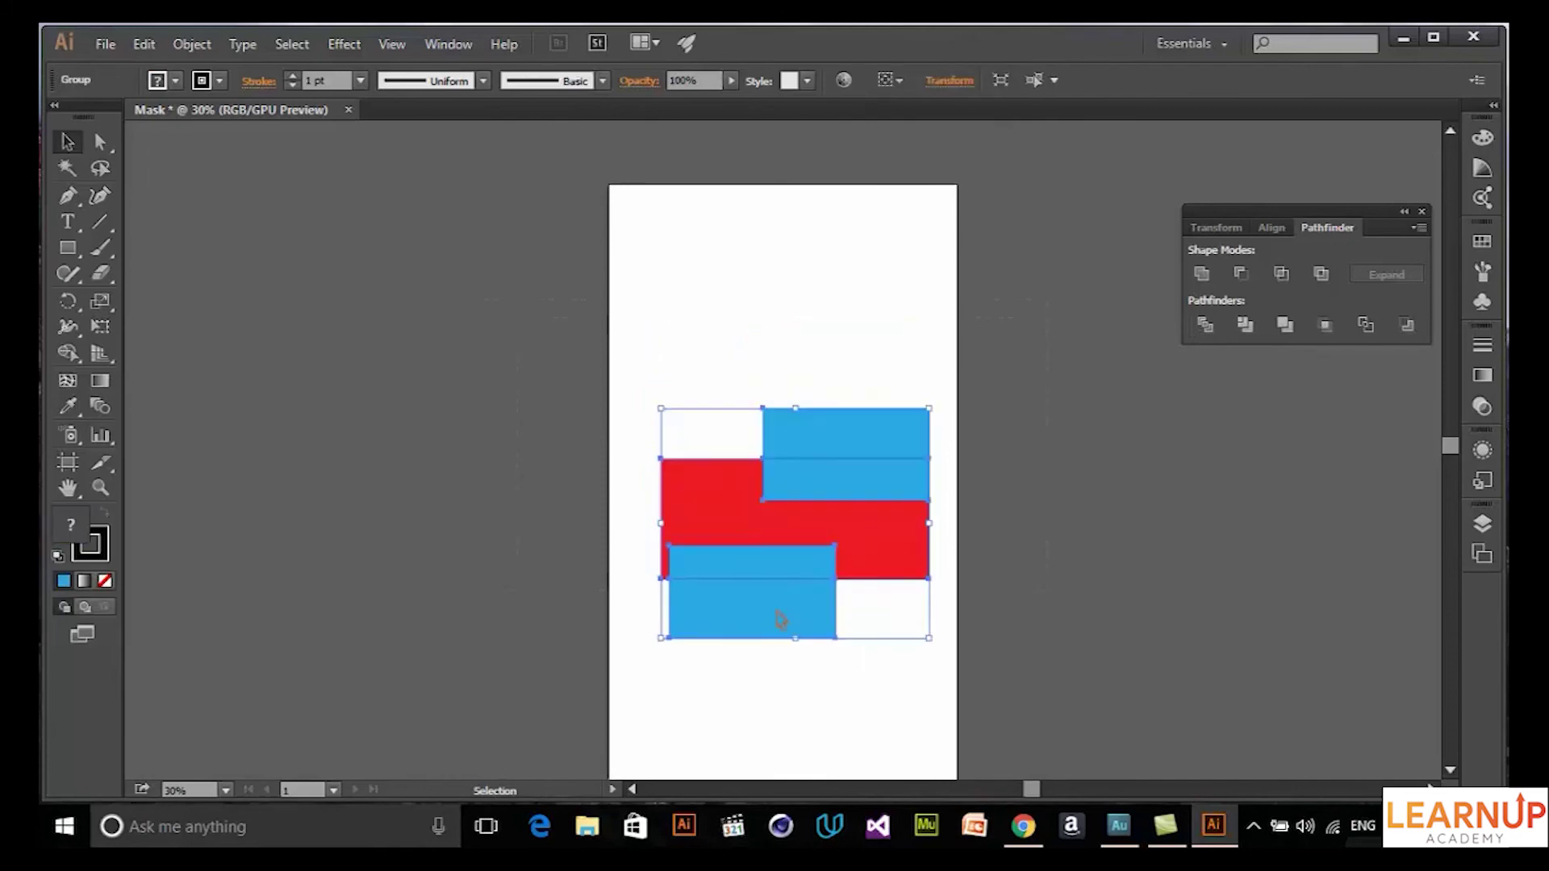
key(a)
key(ctrl+z)
key(ctrl+z)
Step: Nudge the lower blue rectangle slightly to the right over the red one
drag(1001, 572, 440, 245)
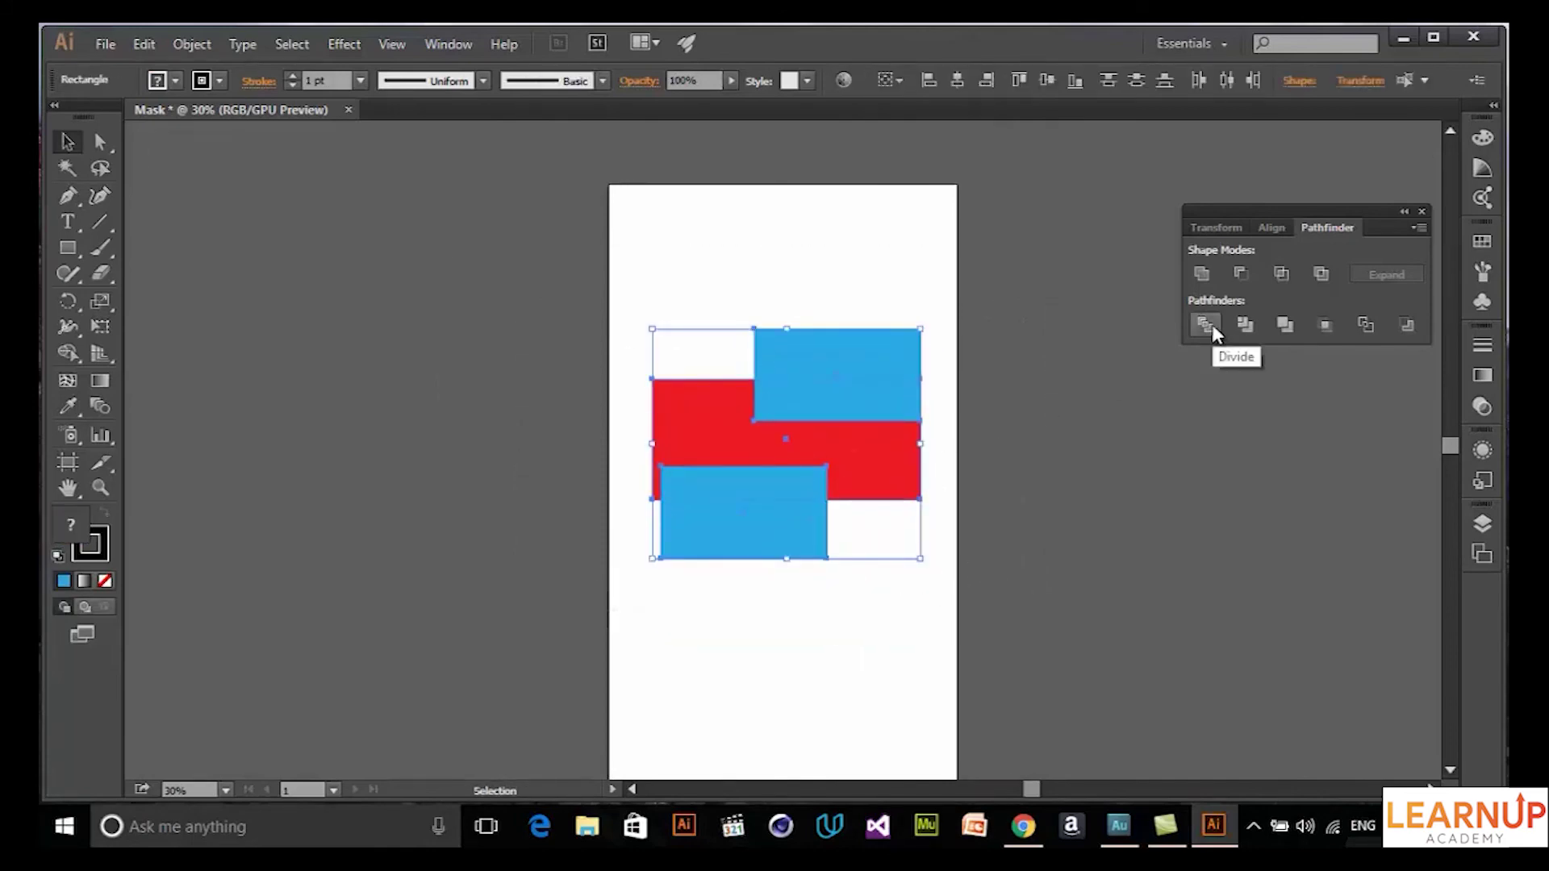
click(942, 534)
mouse_move(798, 517)
mouse_down()
mouse_move(801, 565)
mouse_move(804, 516)
mouse_up()
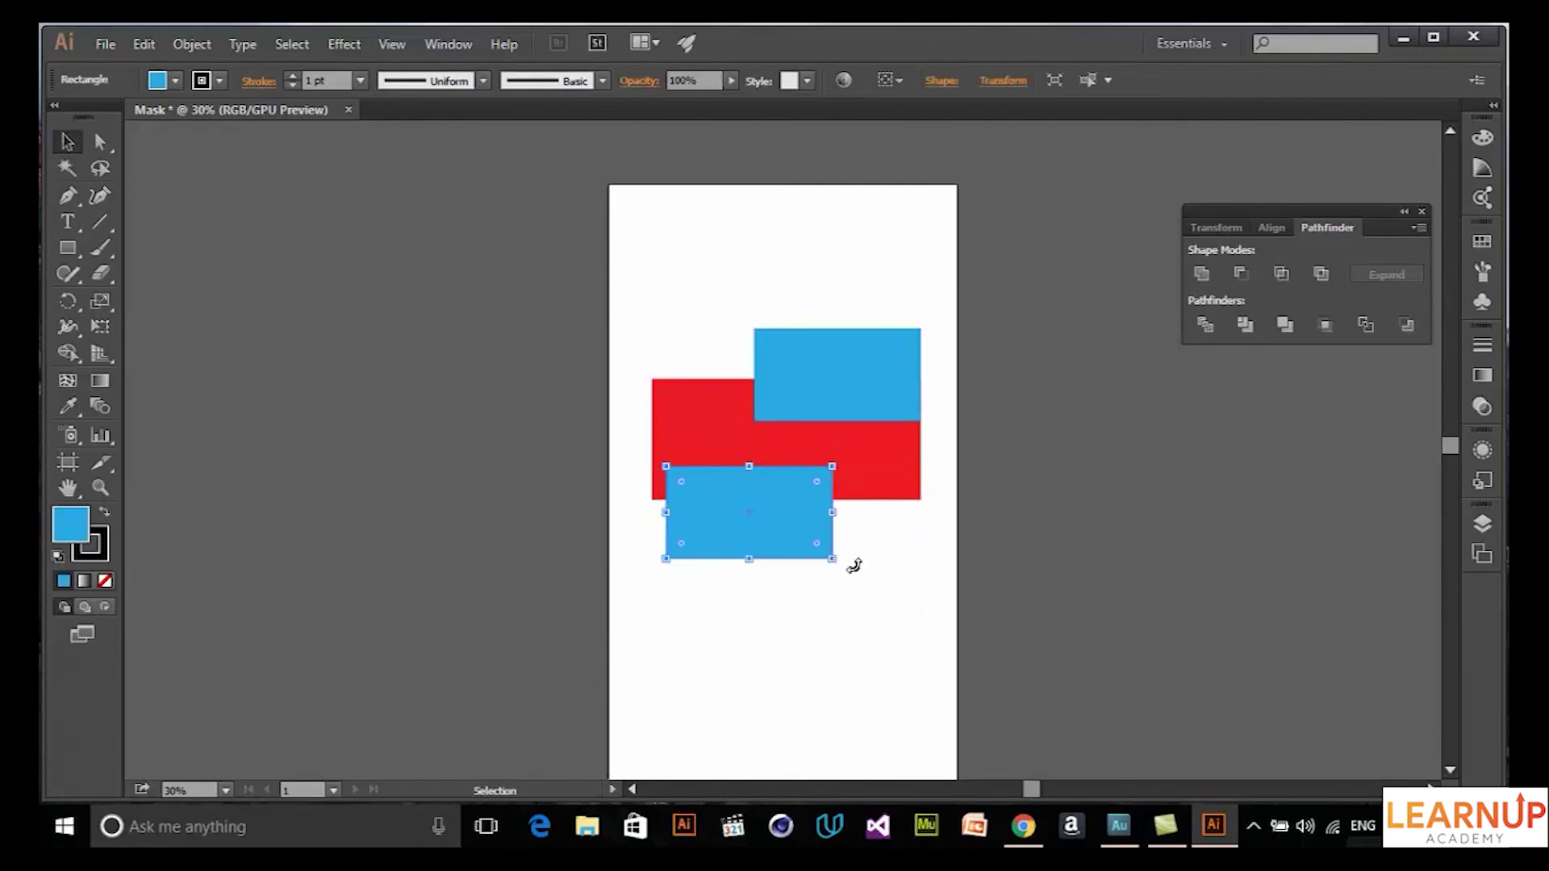
click(964, 582)
Step: Select all three rectangles, split them with Divide and move the divided group down slightly
drag(964, 583, 409, 263)
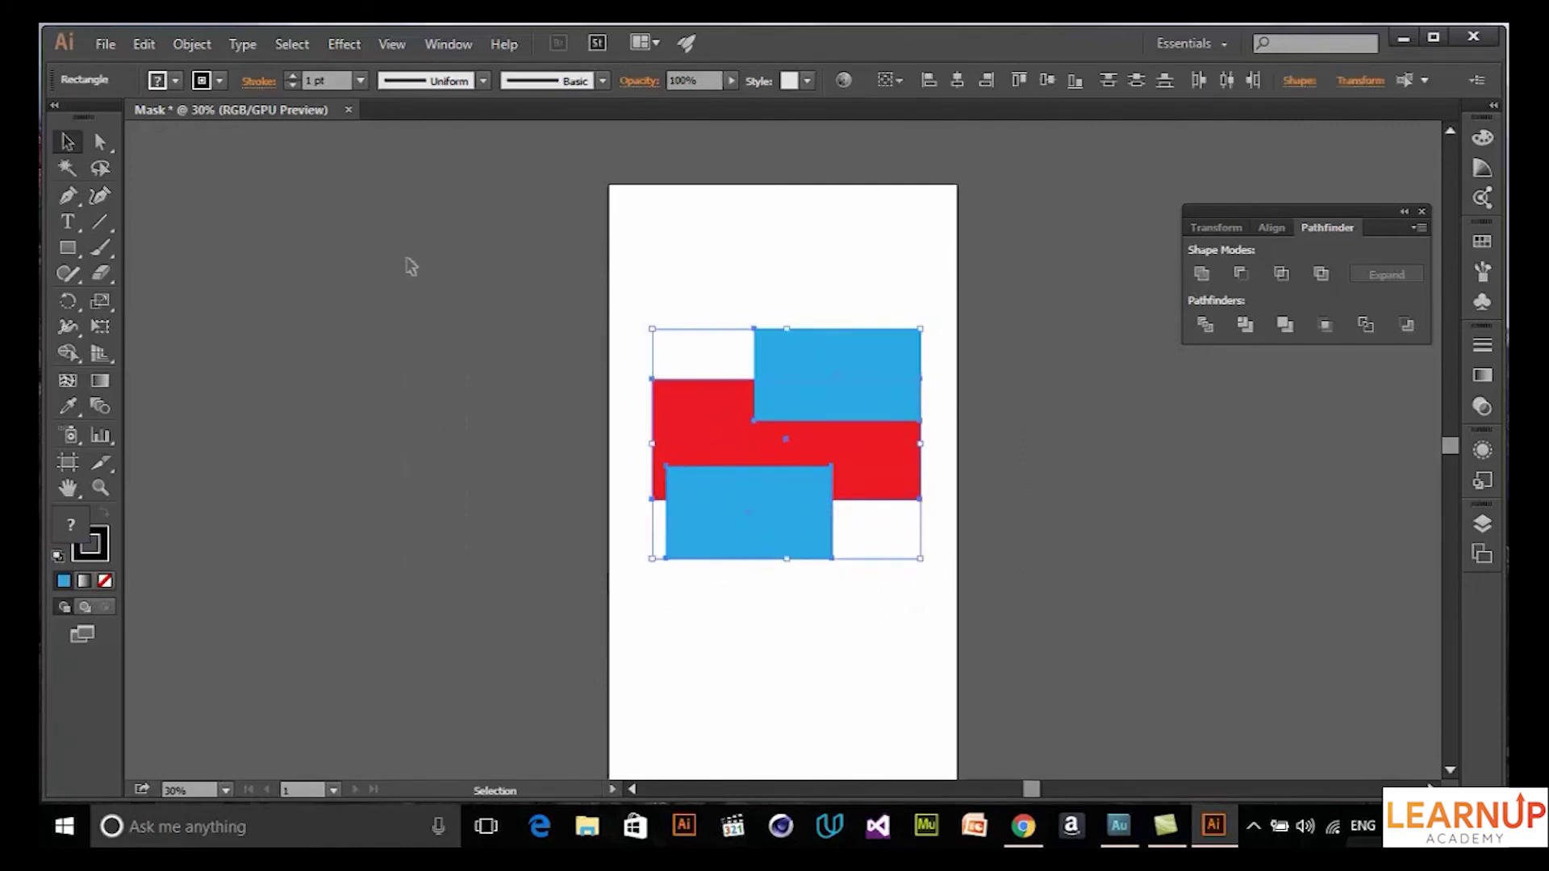
click(1212, 327)
key(ctrl+shift+a)
mouse_move(862, 374)
mouse_down()
mouse_move(879, 347)
mouse_move(861, 419)
mouse_up()
click(927, 478)
scroll(927, 477, up, 2)
scroll(927, 478, down, 3)
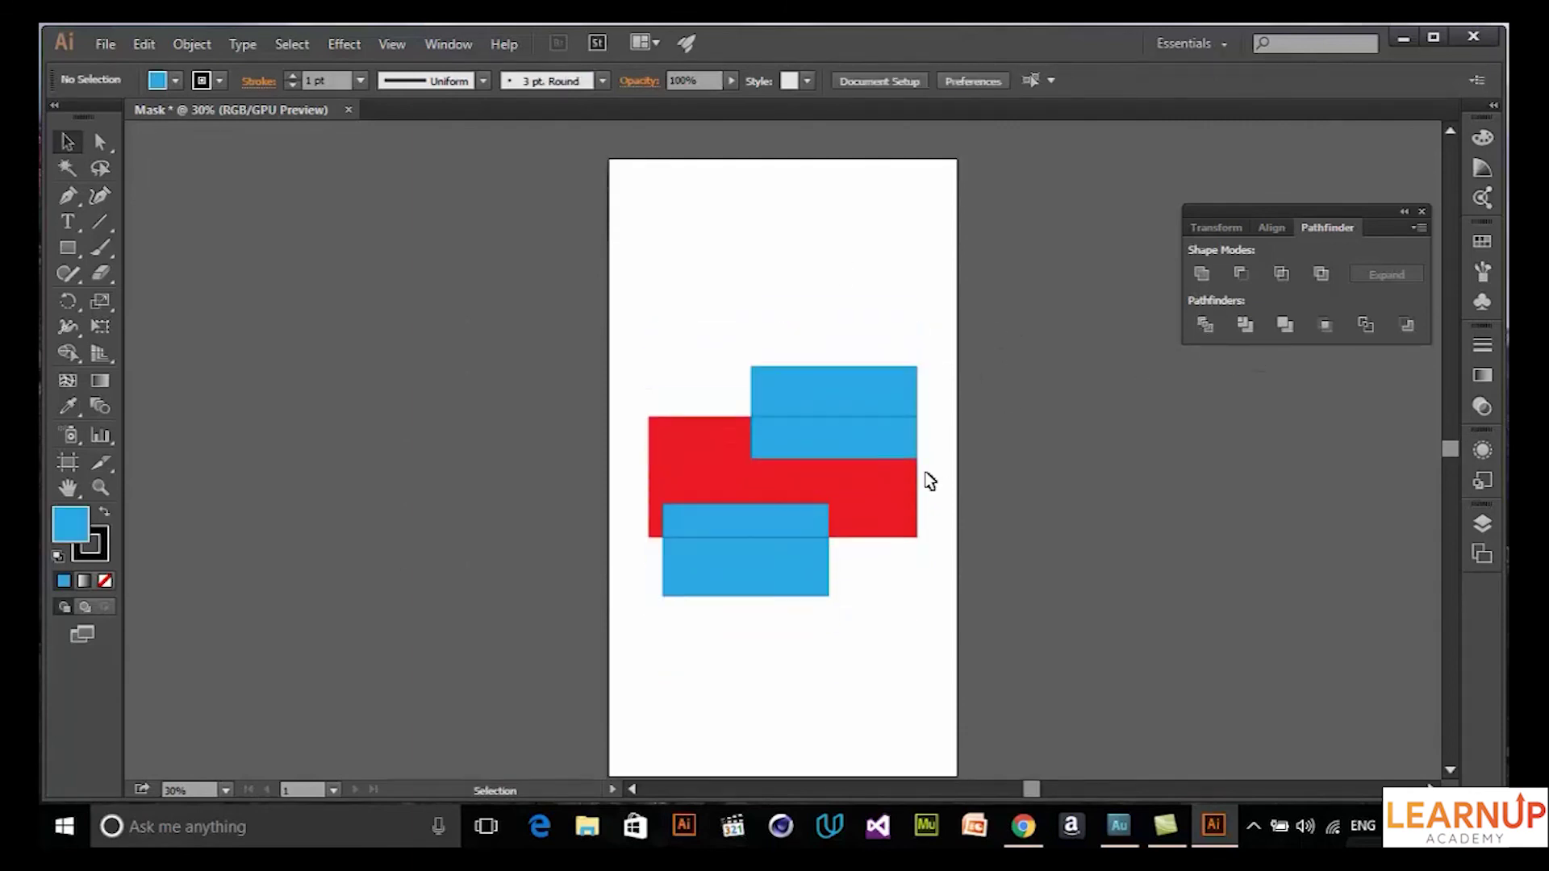
Step: Try moving the trimmed group of red and blue shapes up the artboard, and undo the move
key(ctrl+equal)
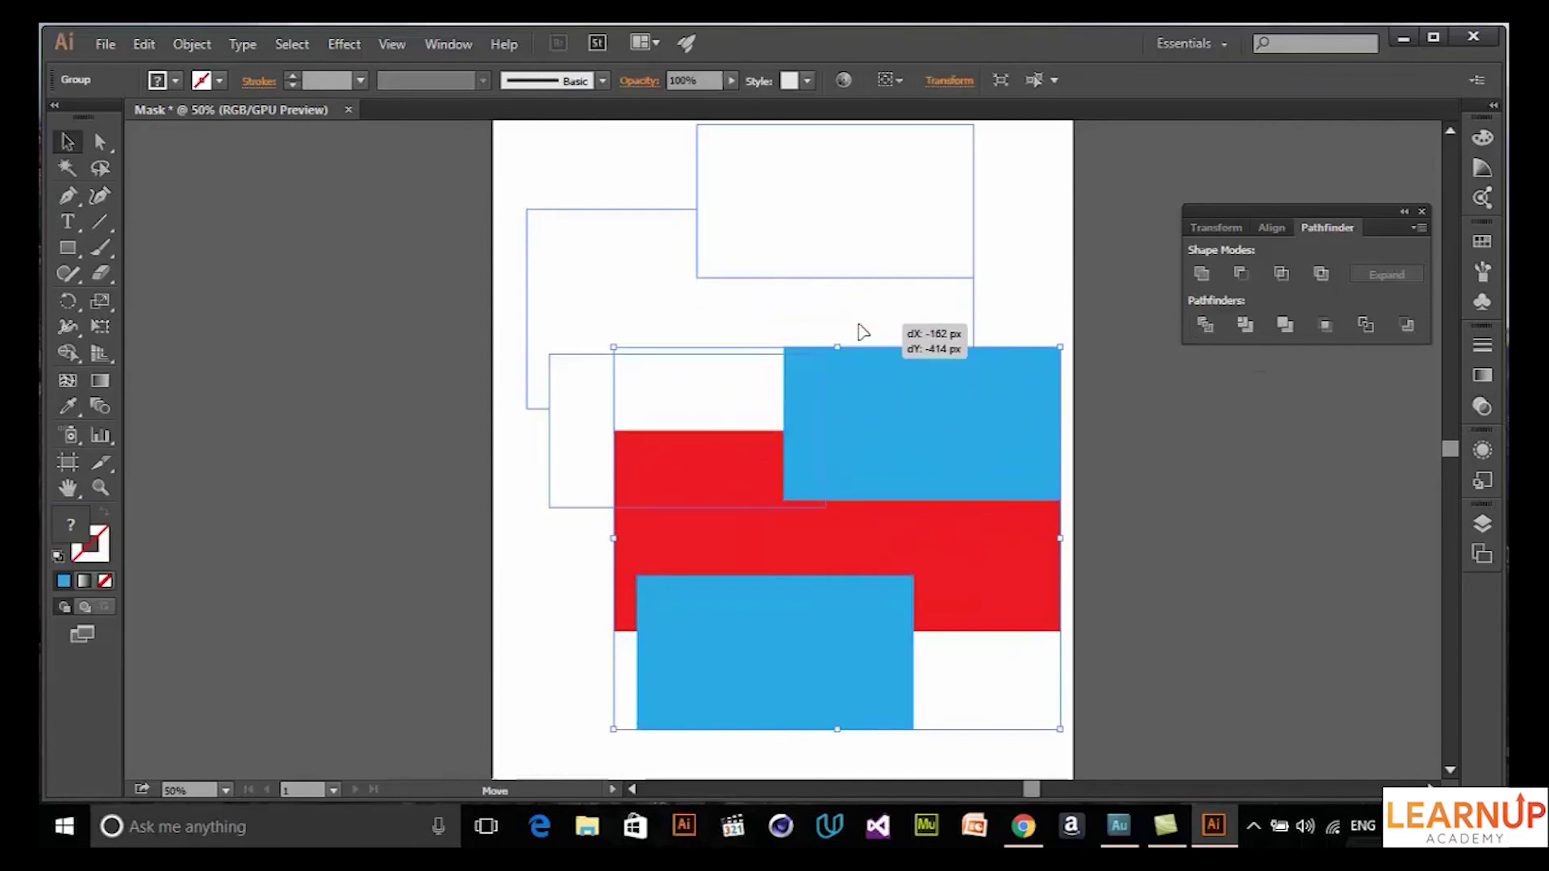
drag(861, 331, 860, 330)
key(ctrl+z)
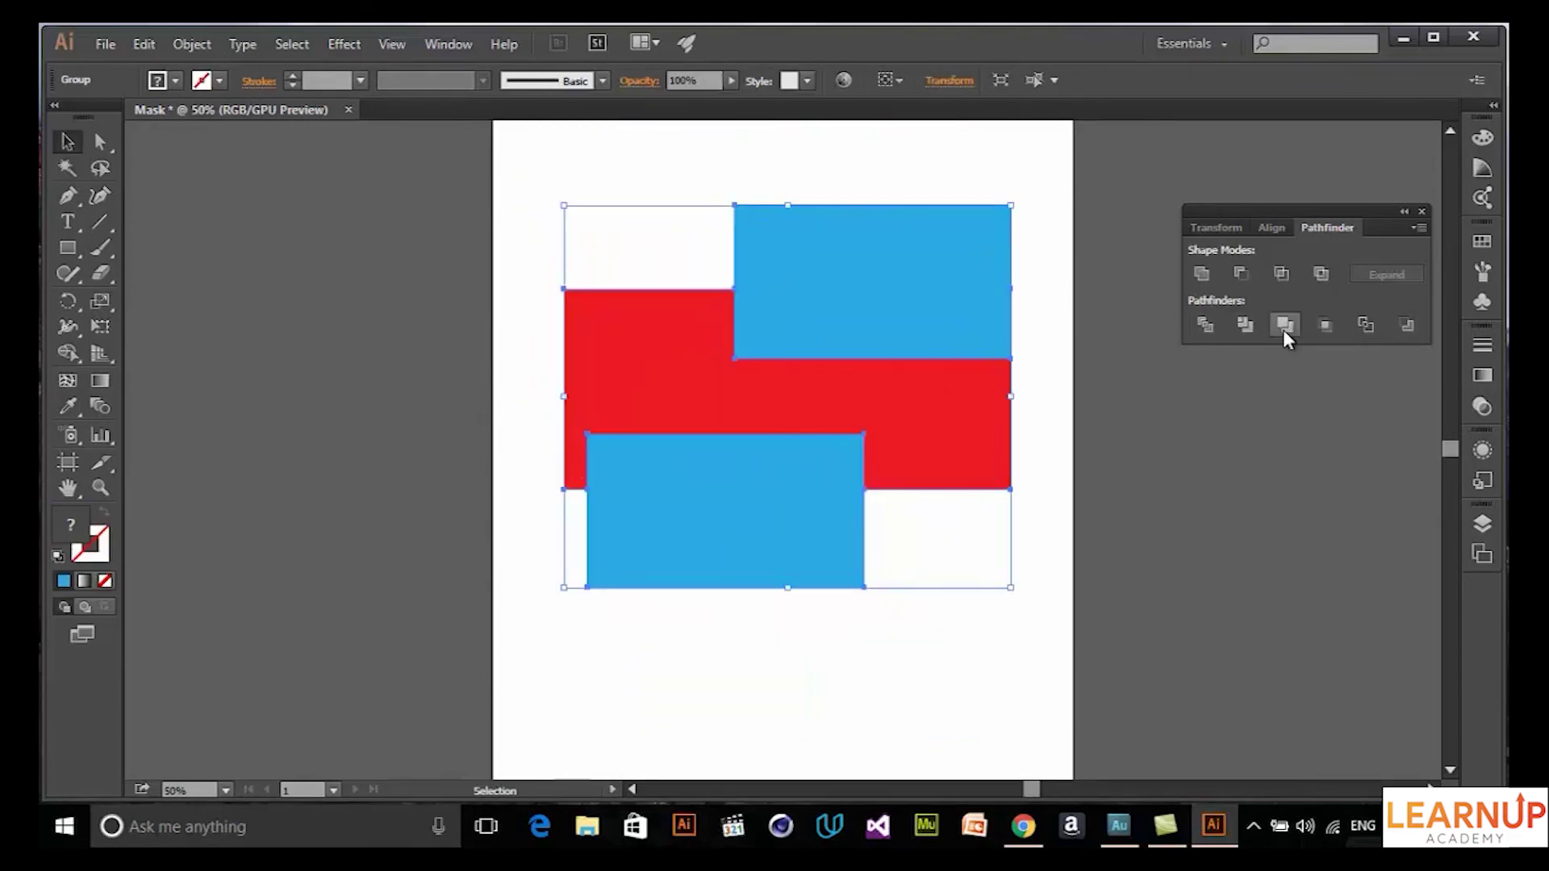
Step: Try Merge on the three overlapping rectangles and shift the merged group
click(1283, 327)
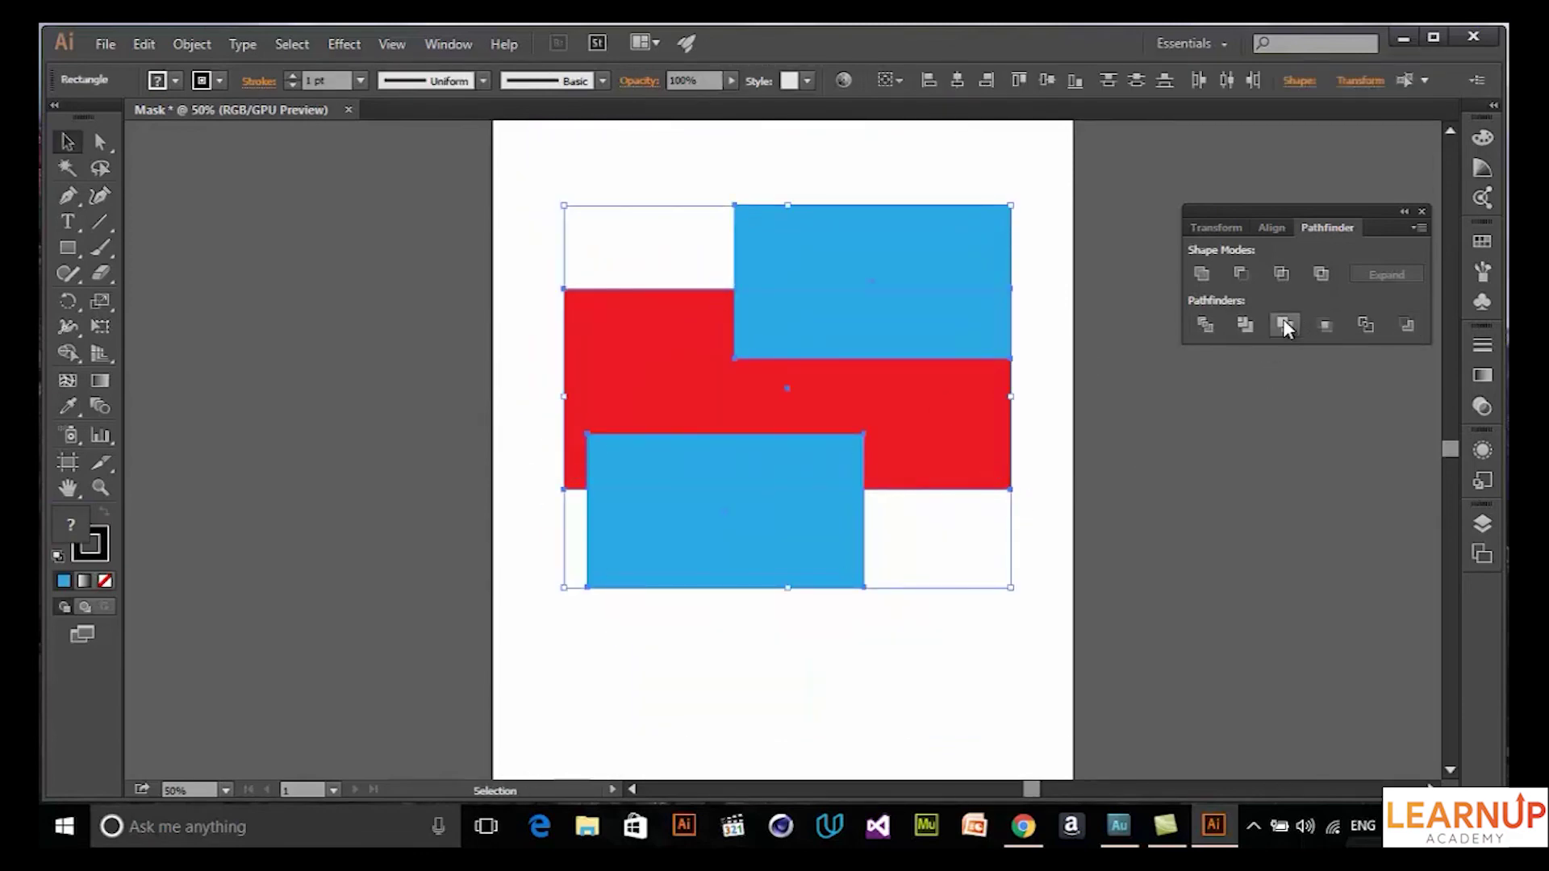
click(1283, 325)
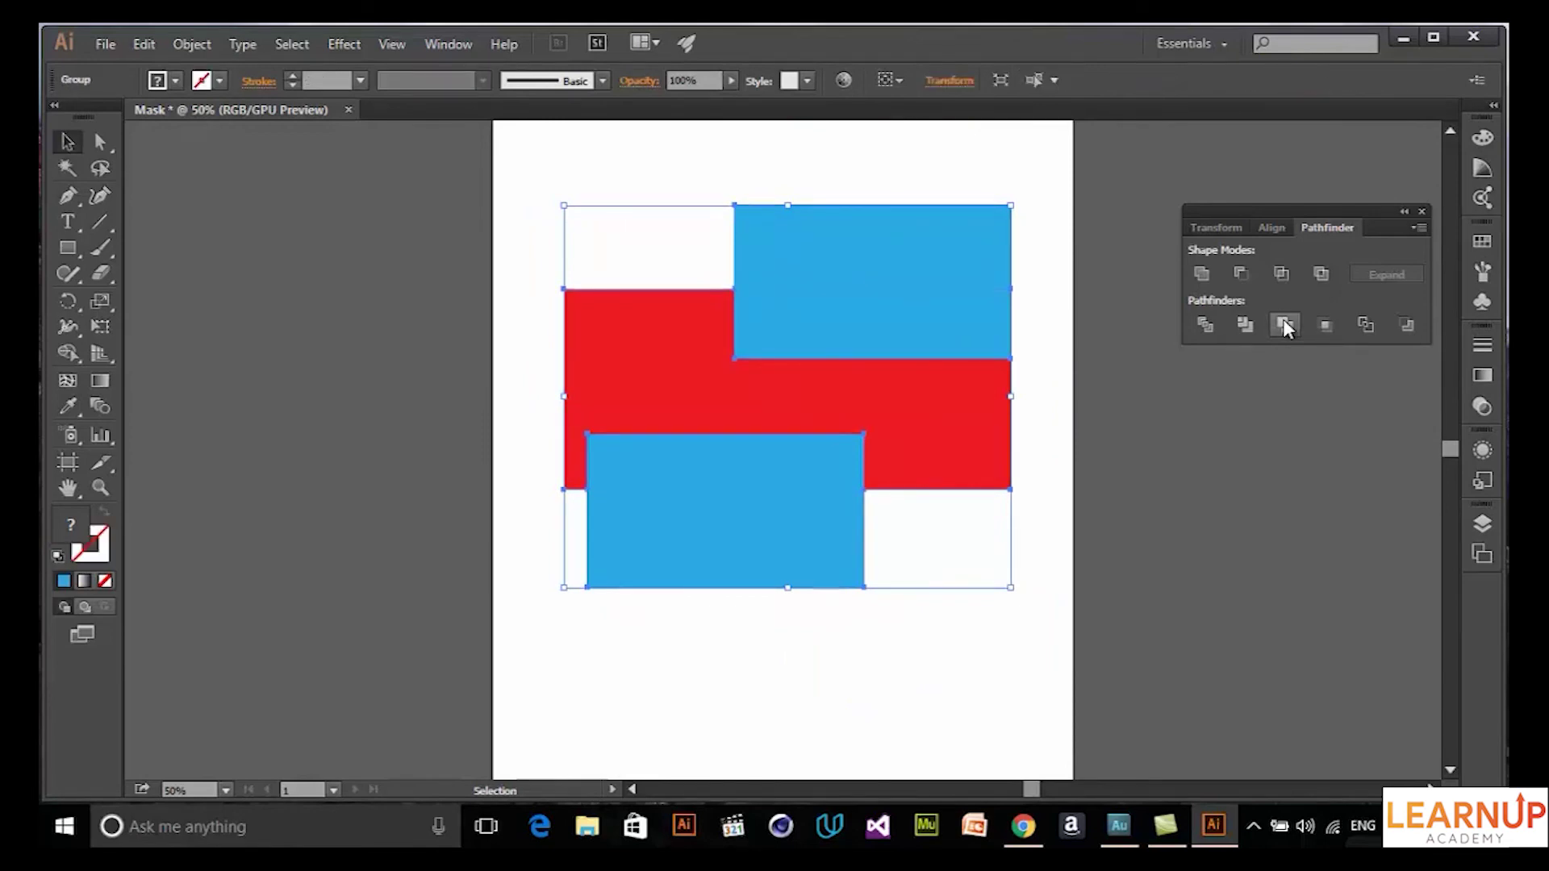
drag(903, 284, 965, 303)
click(1053, 268)
key(a)
Step: Try Crop on the three rectangles with the lower blue one as the boundary, and undo it
click(1326, 326)
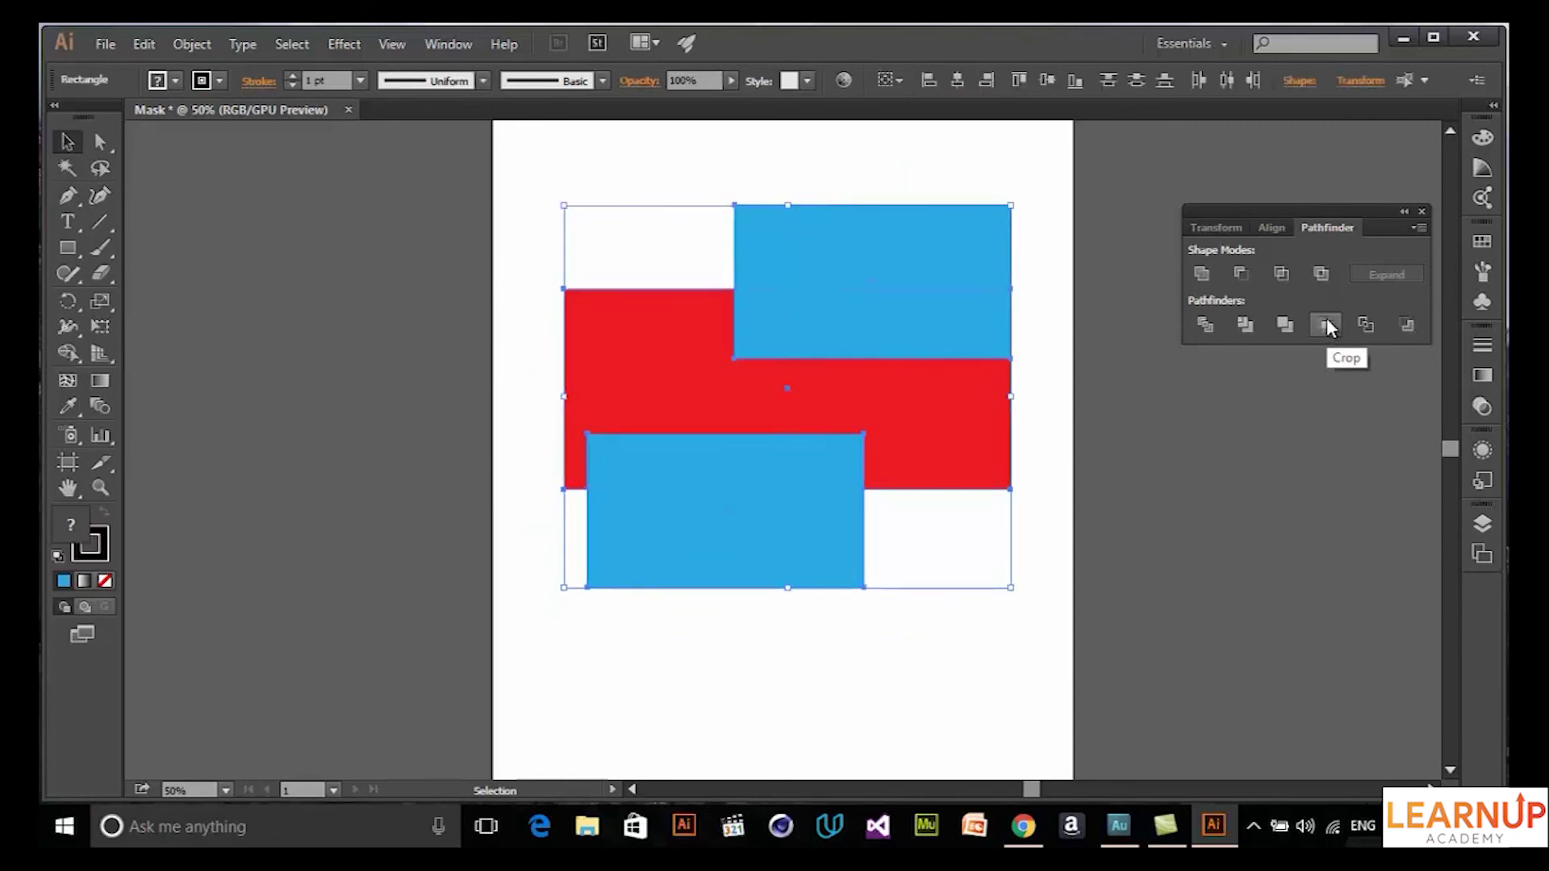
click(1326, 326)
key(ctrl+z)
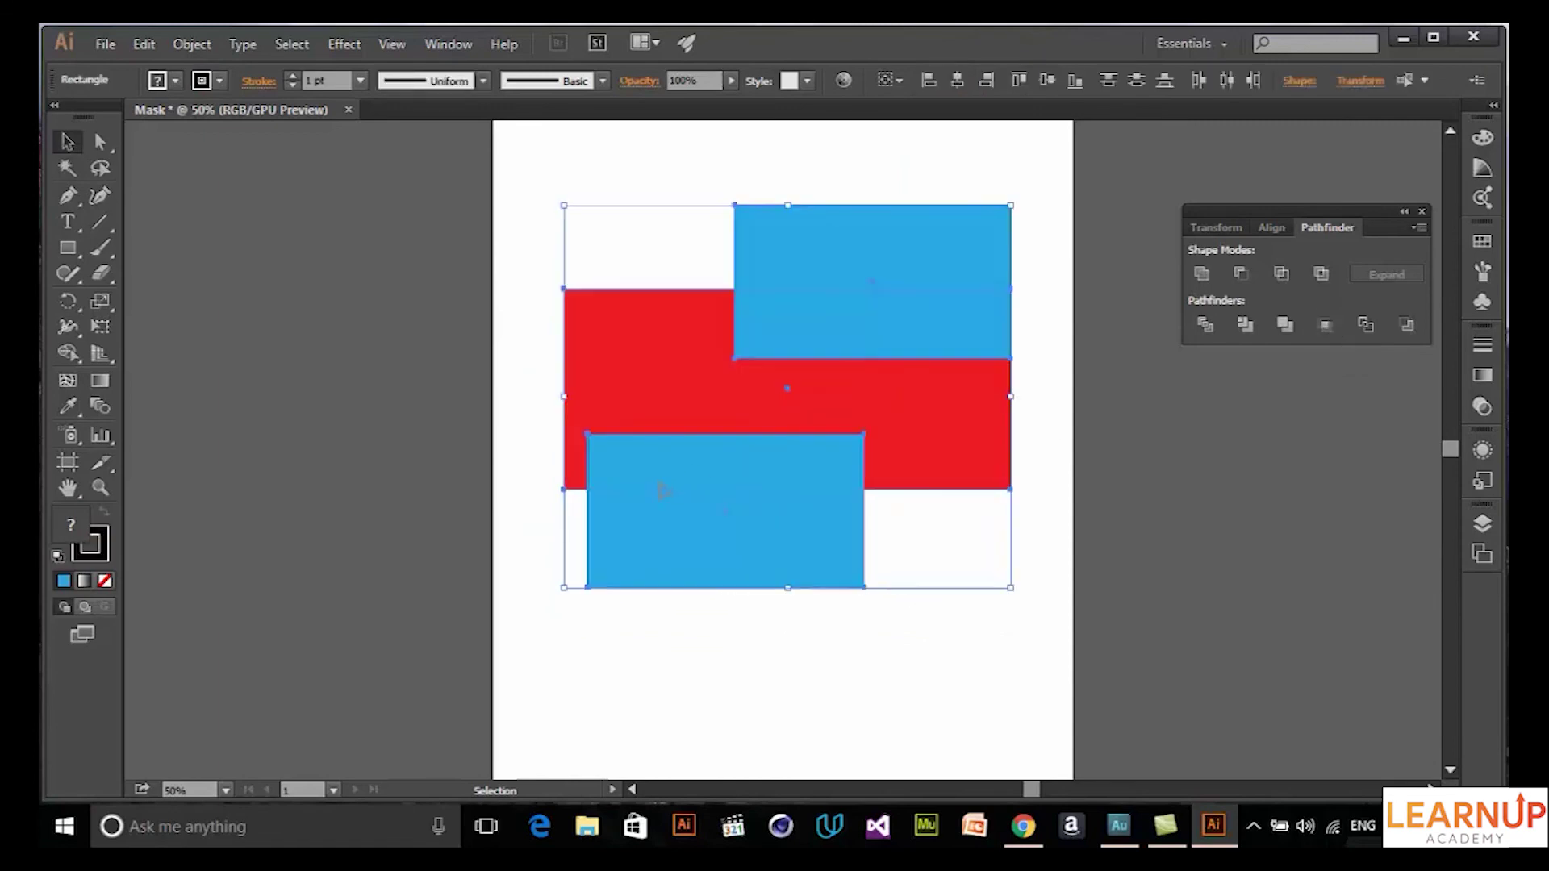
click(1317, 331)
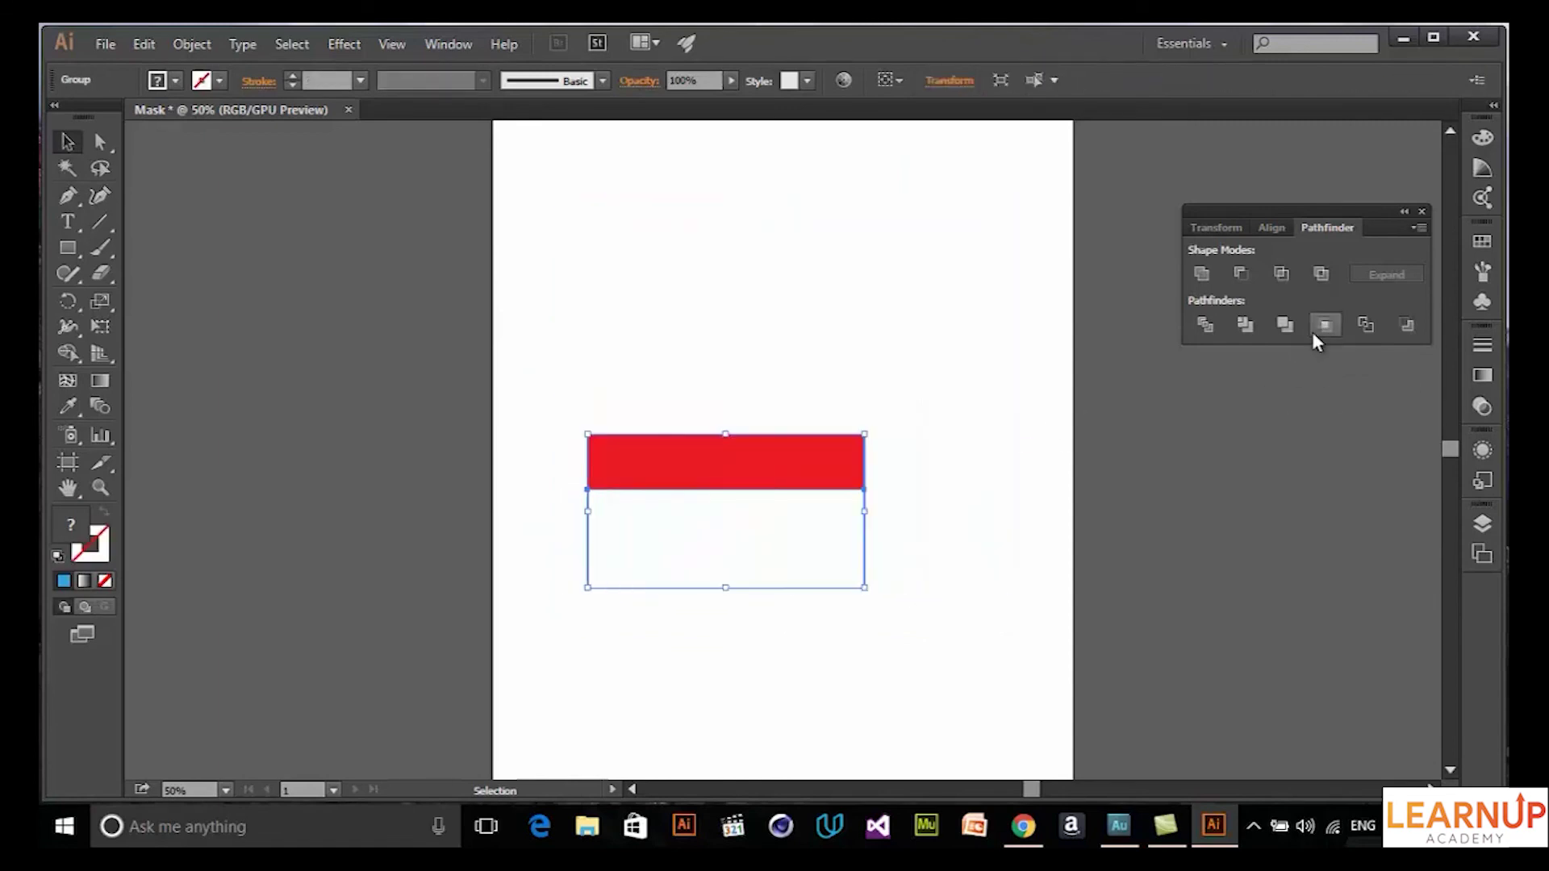
key(ctrl+z)
Step: Try Outline on the three overlapping rectangles and give the resulting paths a black 9 pt stroke
click(1371, 330)
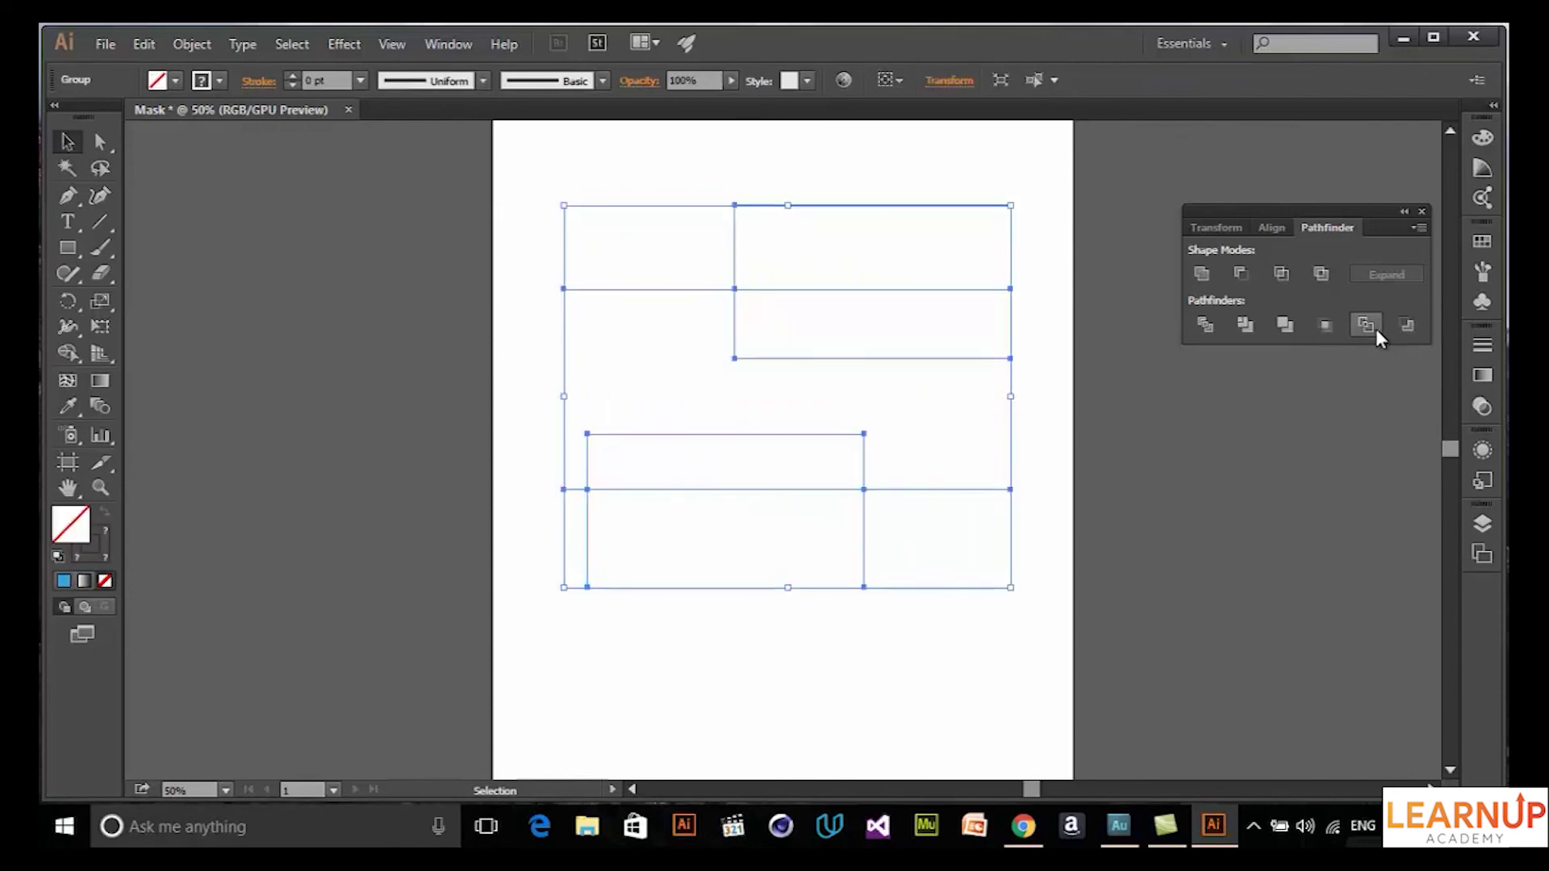
click(215, 81)
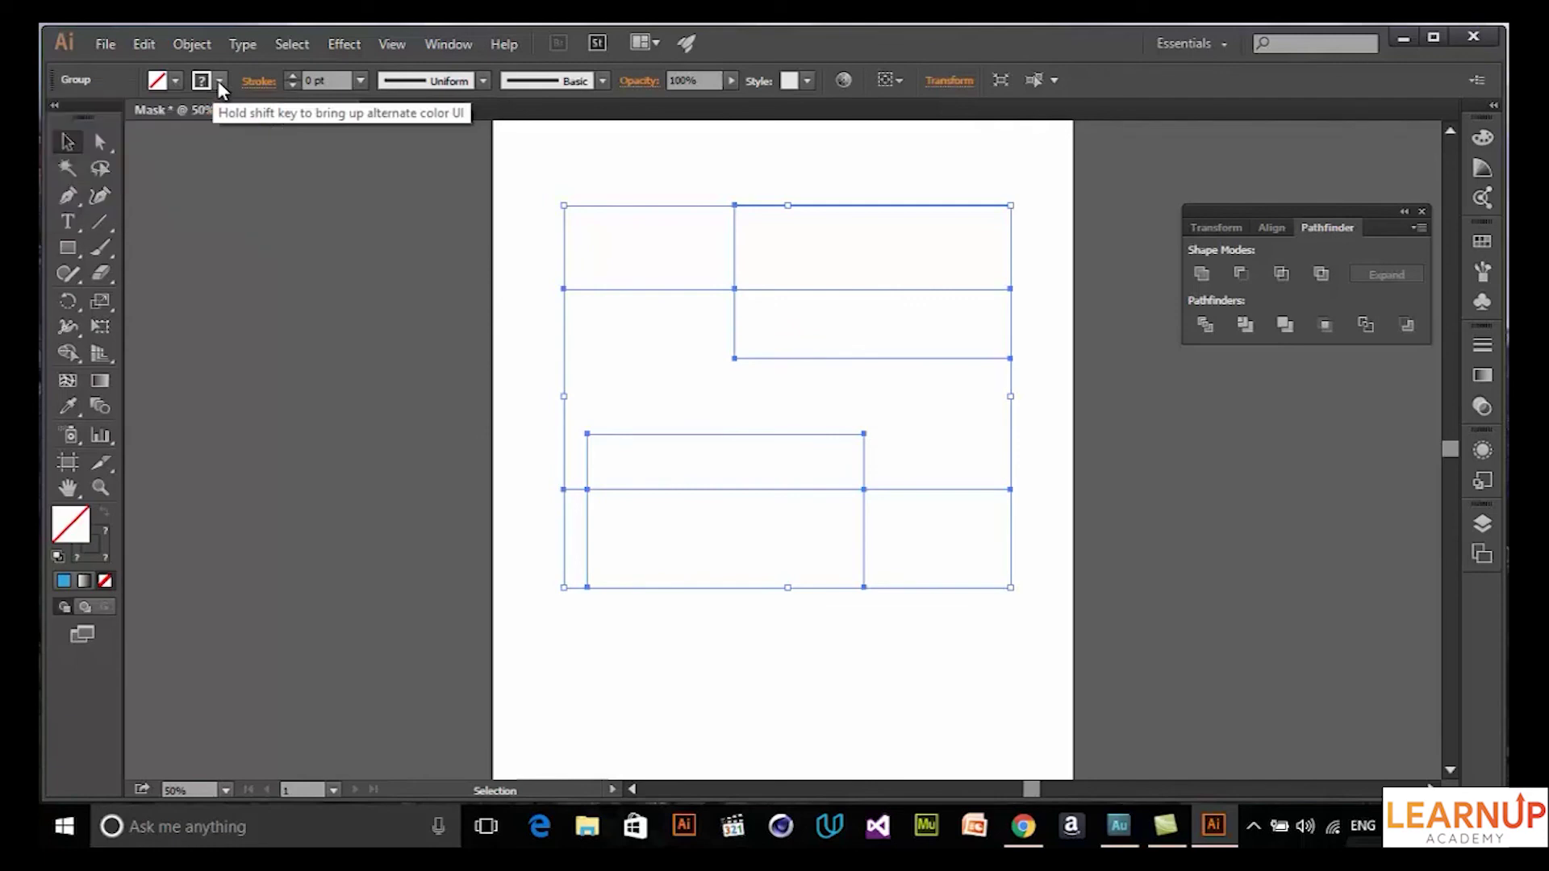
click(100, 117)
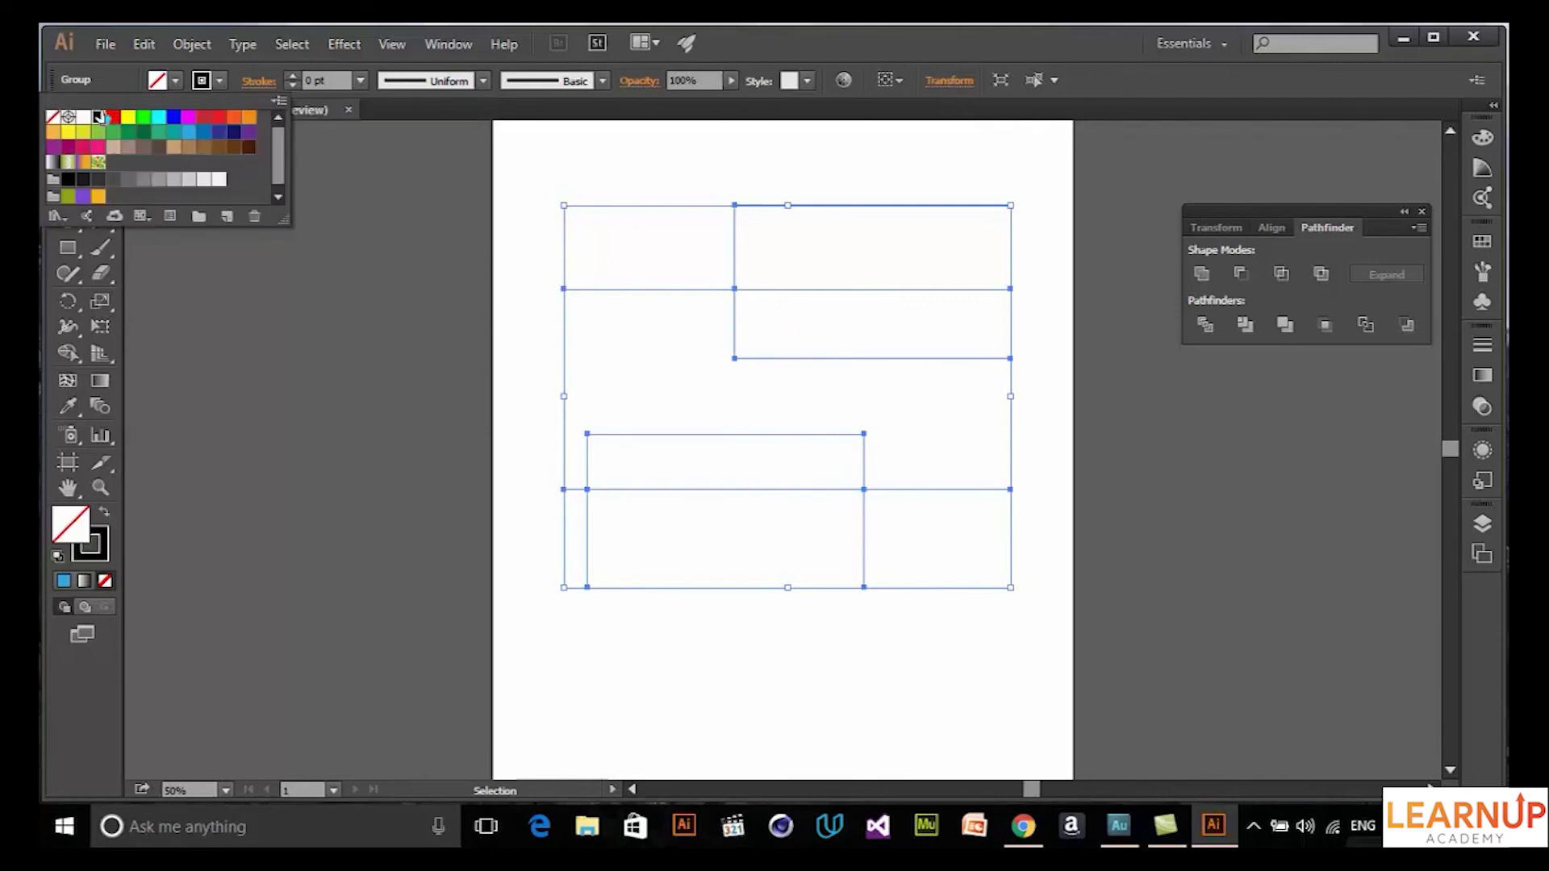
click(294, 75)
click(294, 75)
click(294, 75)
click(293, 75)
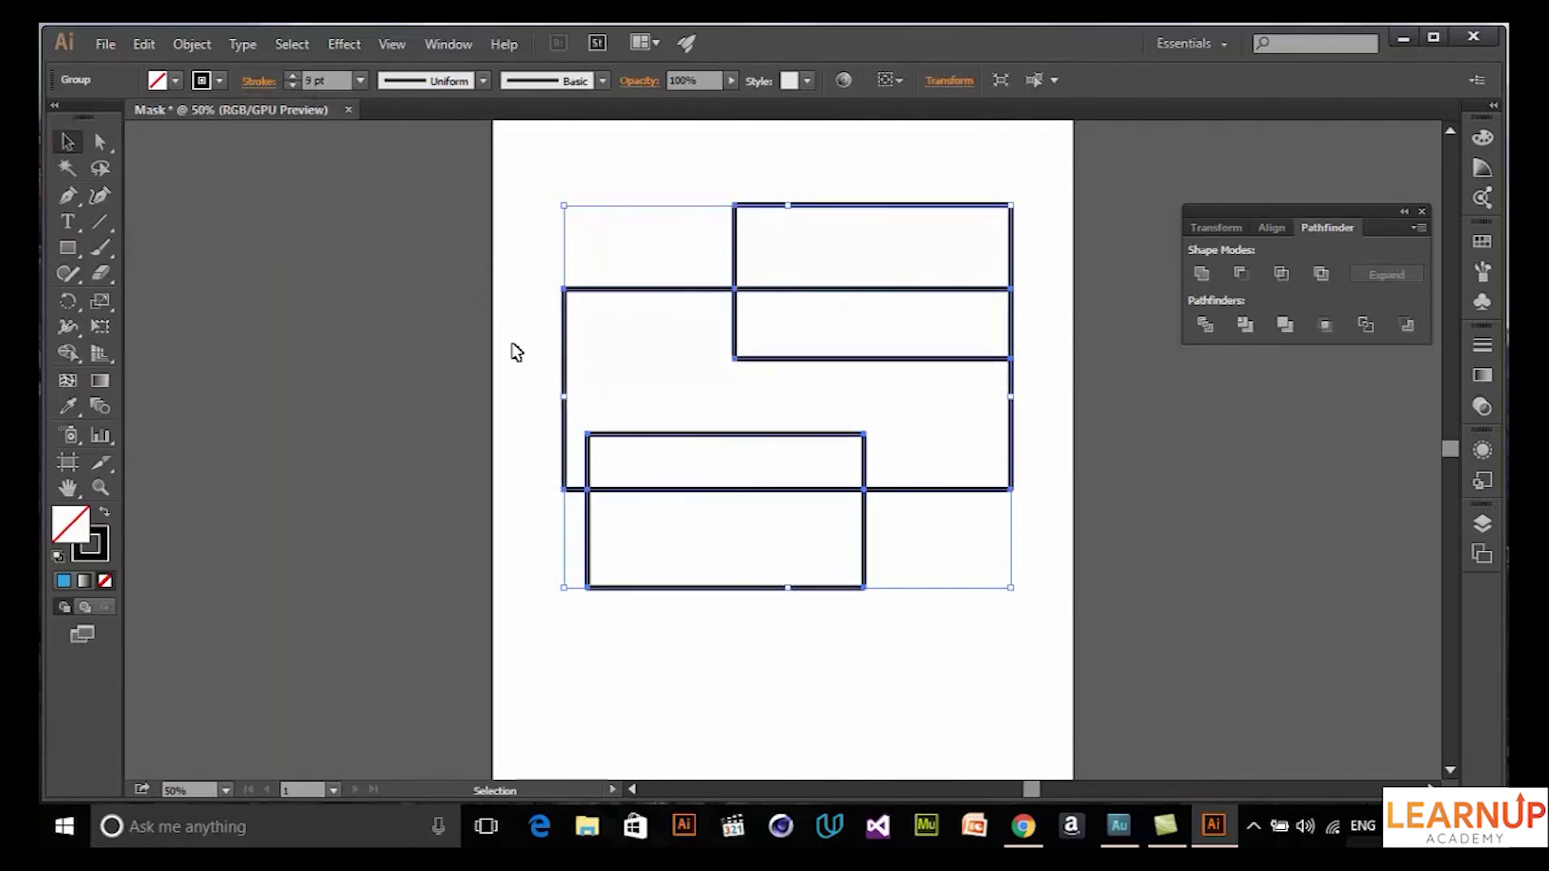
click(1035, 662)
Step: Undo the stroke weight and colour changes and the Outline operation, back to the three filled rectangles
key(ctrl+z)
key(ctrl+z)
key(ctrl+z)
key(ctrl+z)
key(ctrl+z)
key(ctrl+z)
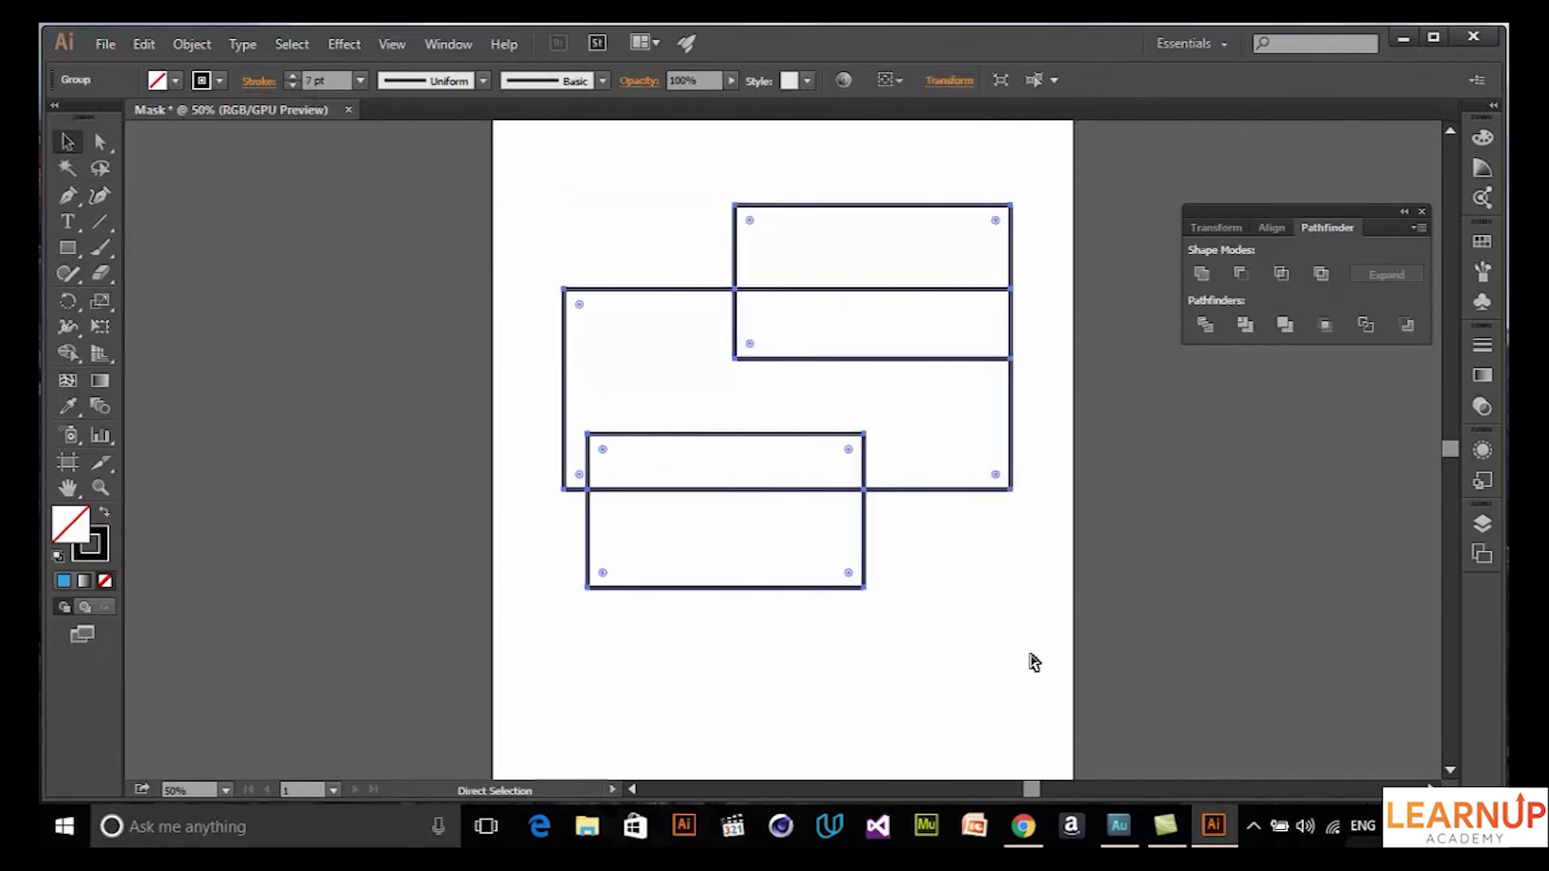
key(ctrl+z)
key(ctrl+z)
key(ctrl+z)
key(ctrl+z)
key(ctrl+z)
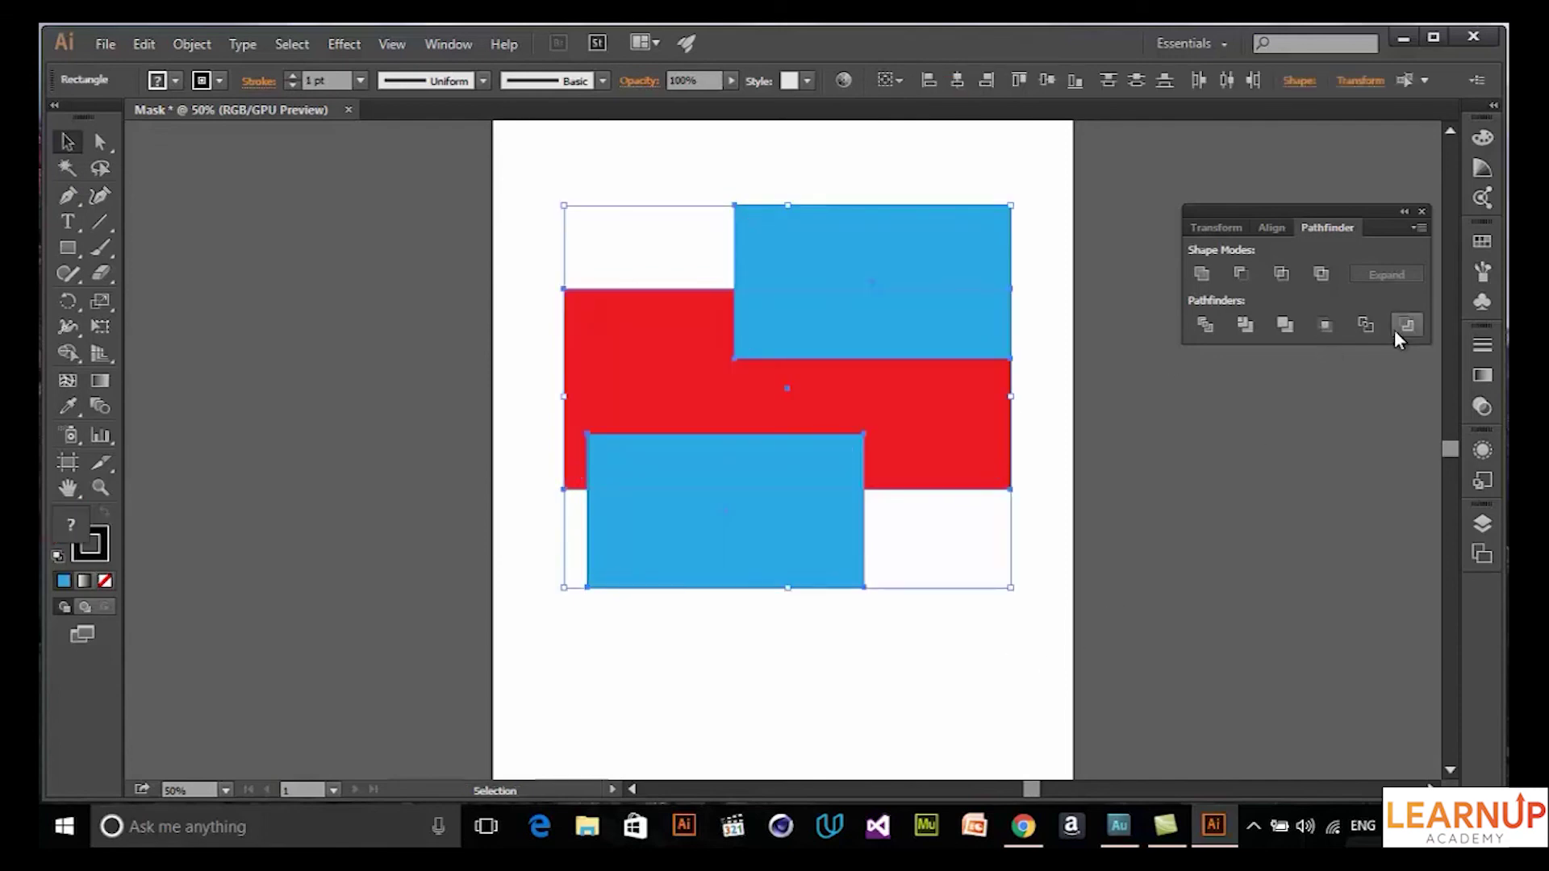
Step: Try Minus Back on the three rectangles, undo it and deselect everything
click(1396, 331)
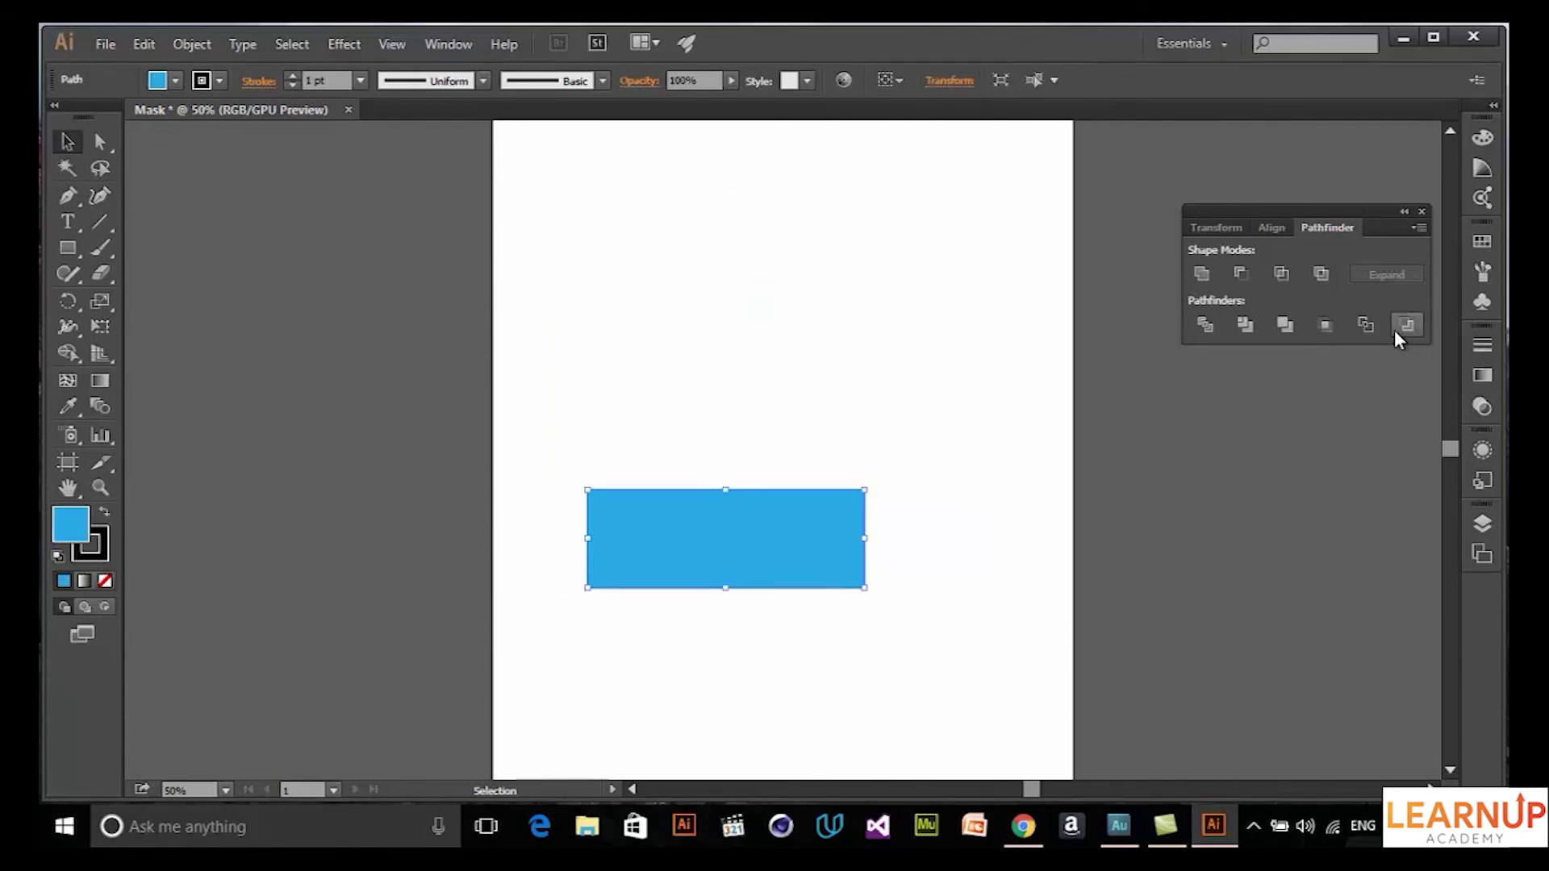
key(ctrl+z)
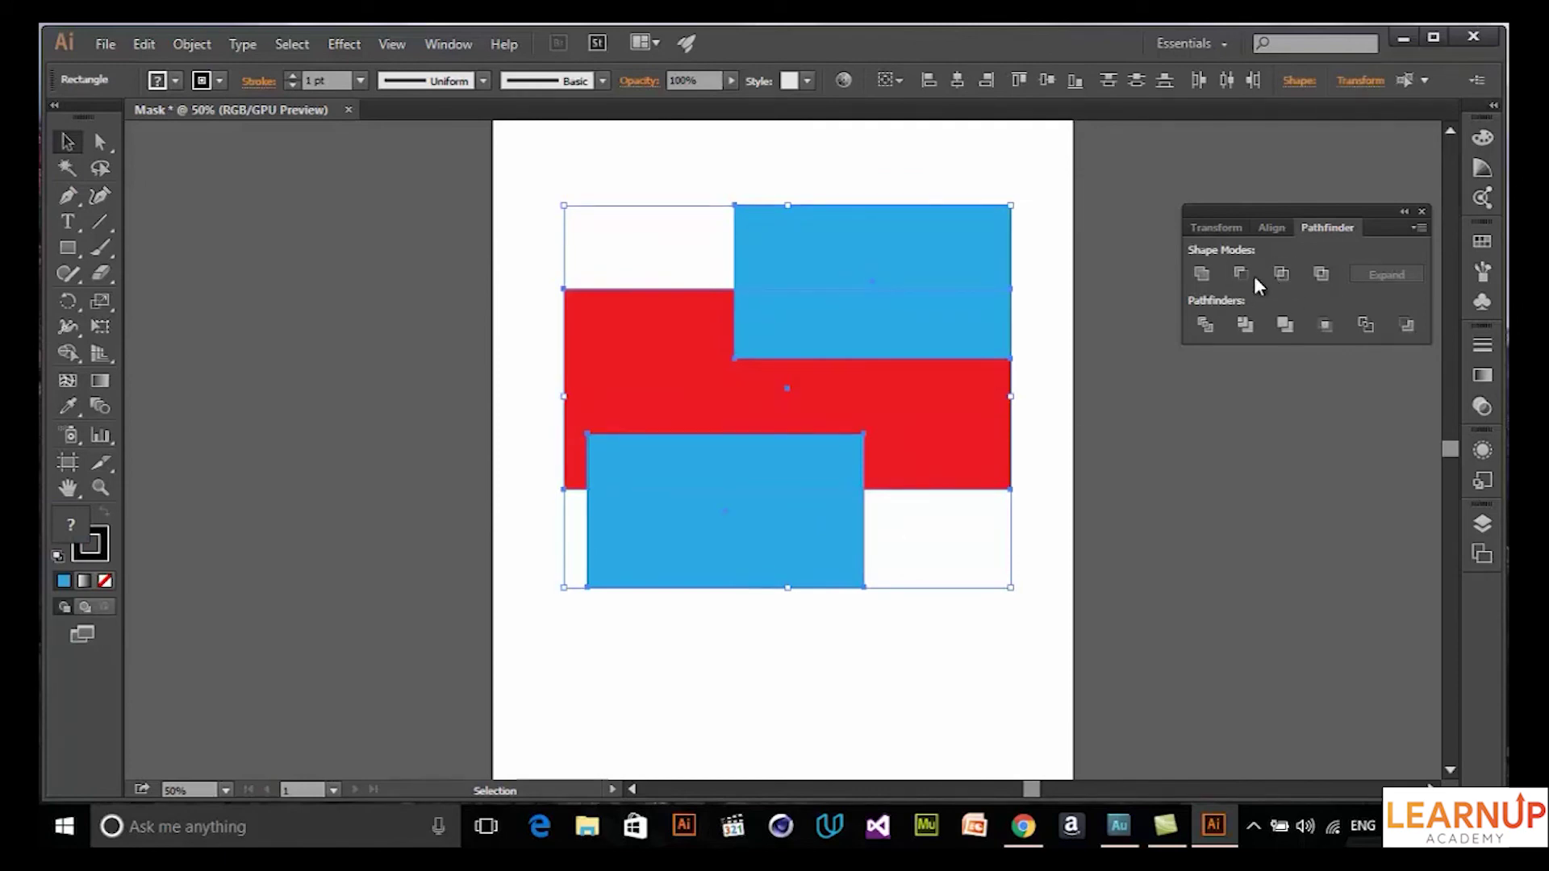
click(989, 669)
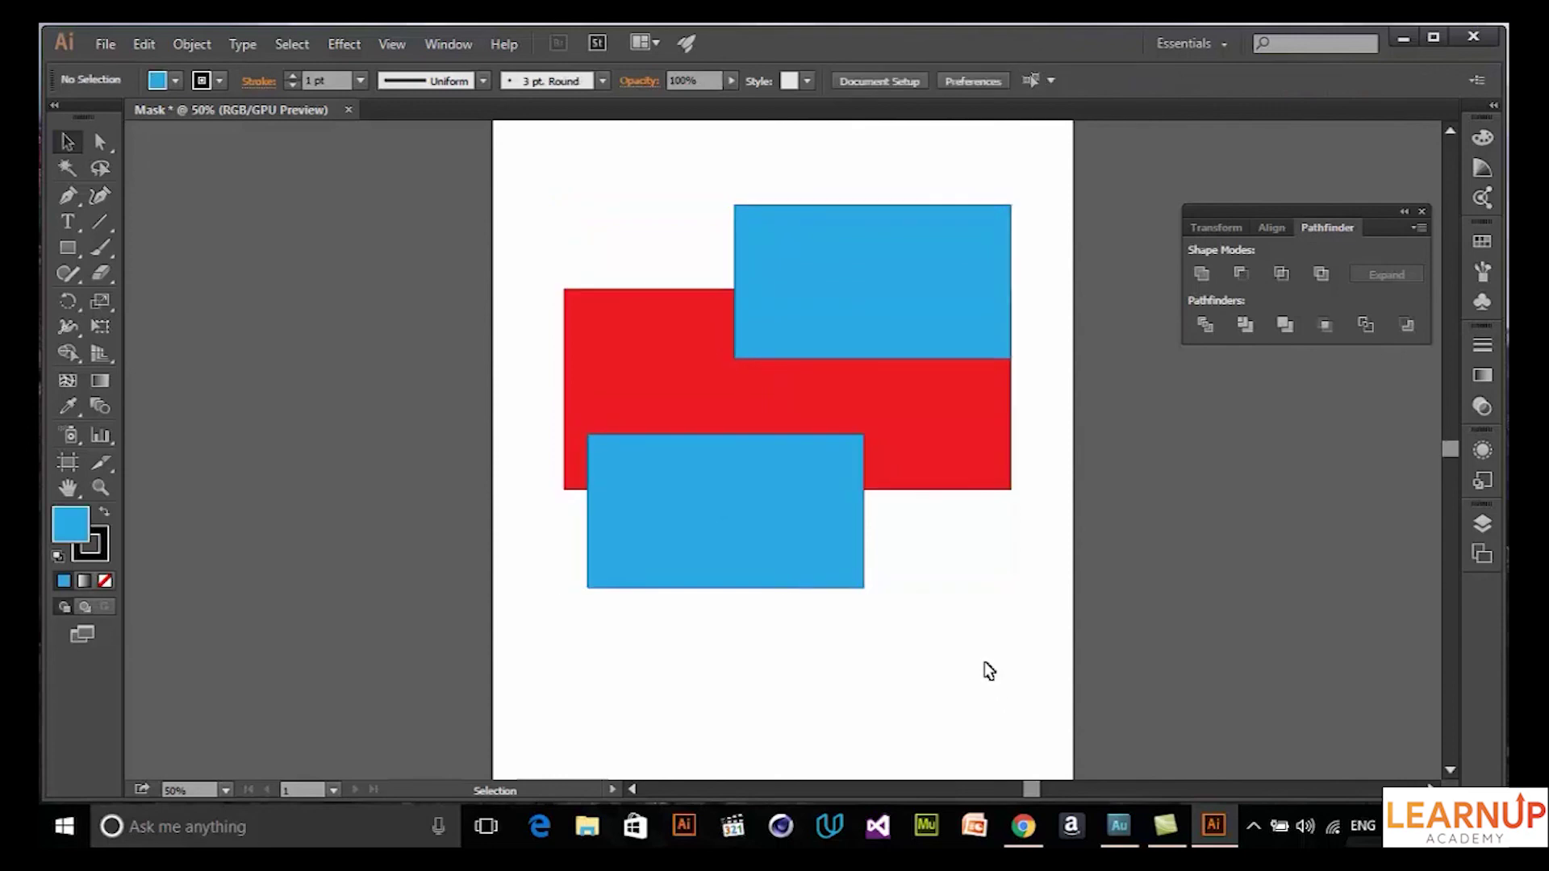